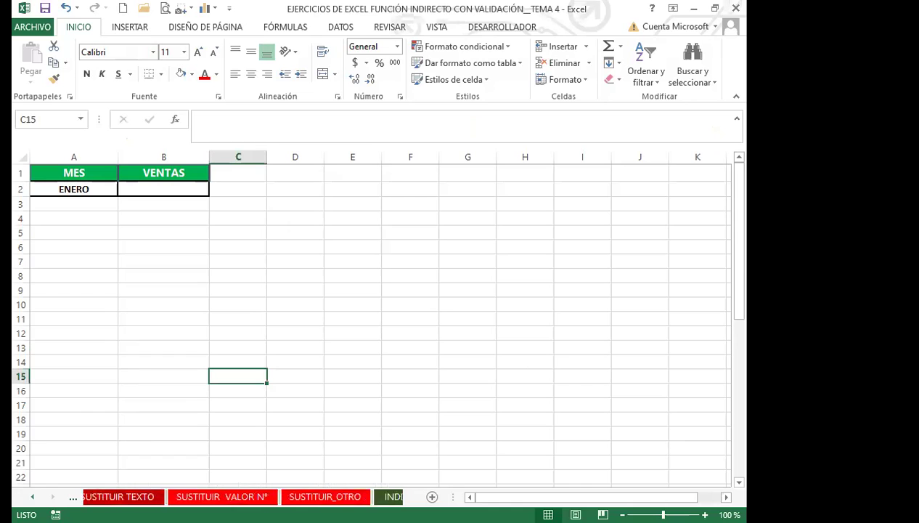
Step: On the CONCATENAR sheet, copy the NOMBRE APELLIDO ZONA formula from J2 down to J13
click(116, 497)
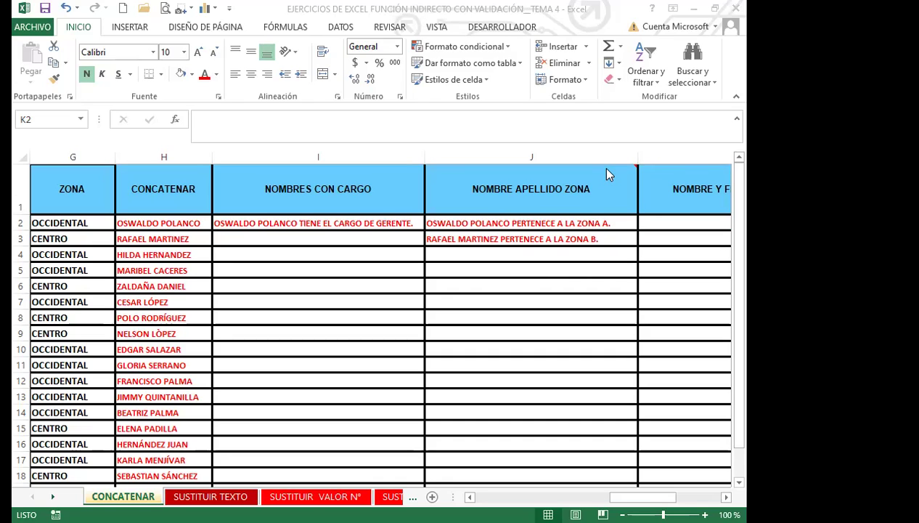
mouse_move(607, 171)
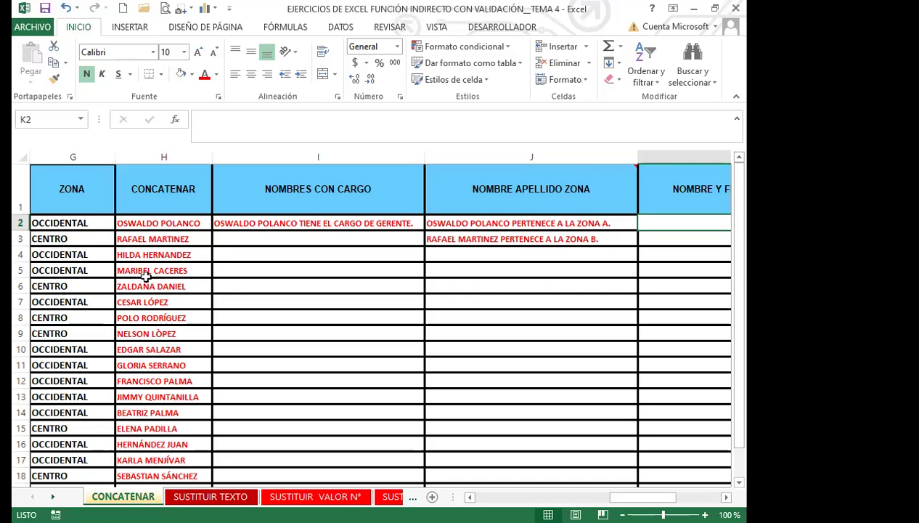
click(87, 224)
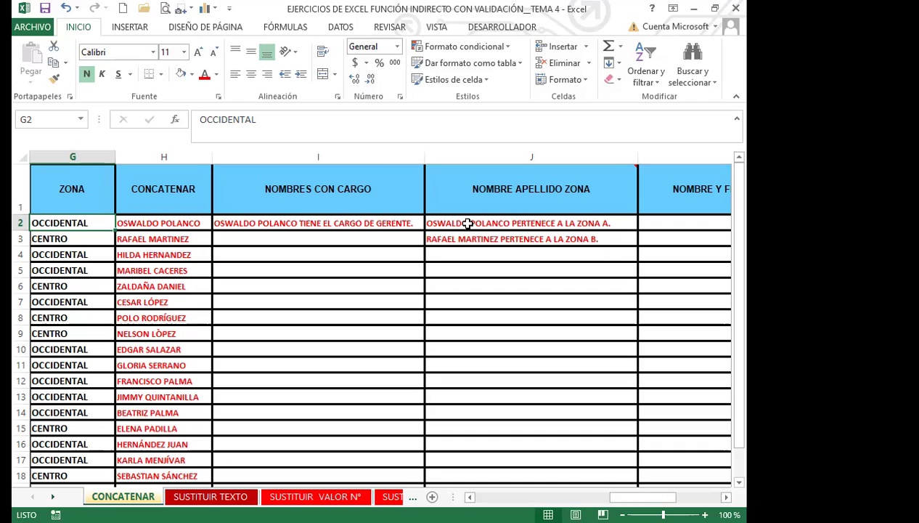
click(468, 223)
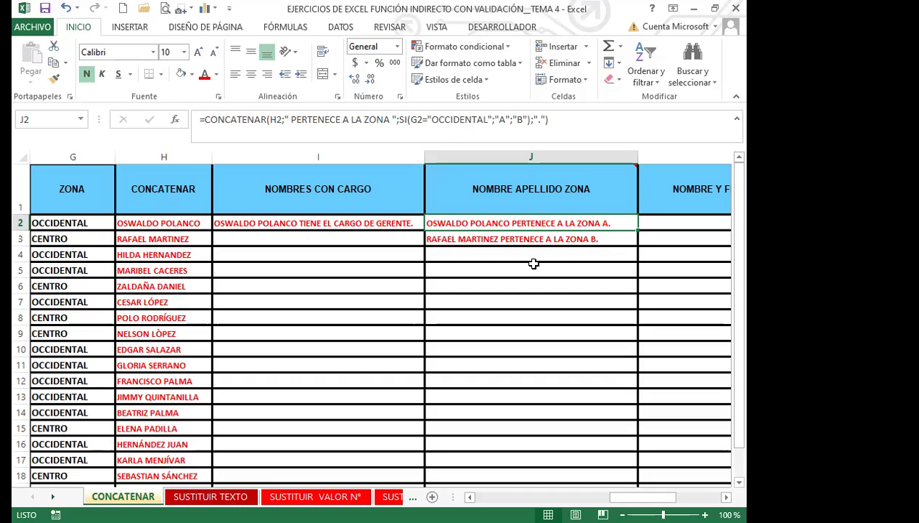
drag(637, 230, 623, 399)
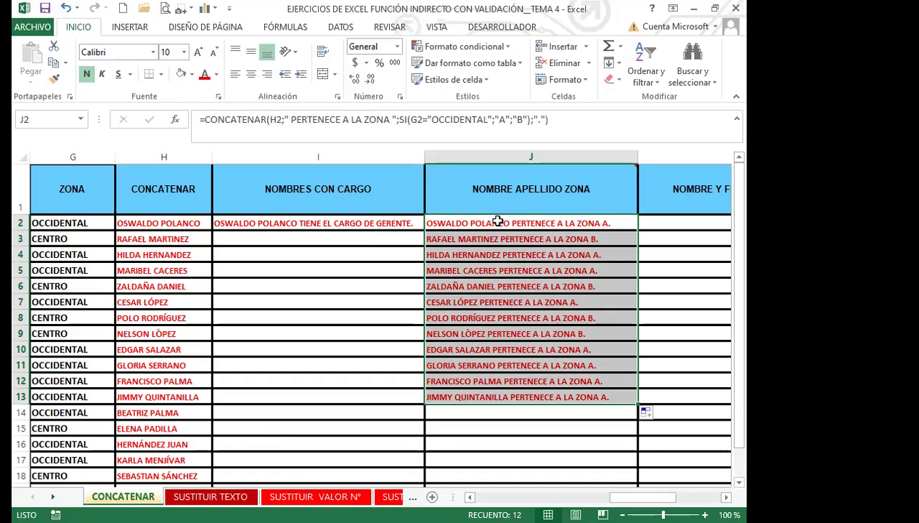
scroll(309, 340, down, 3)
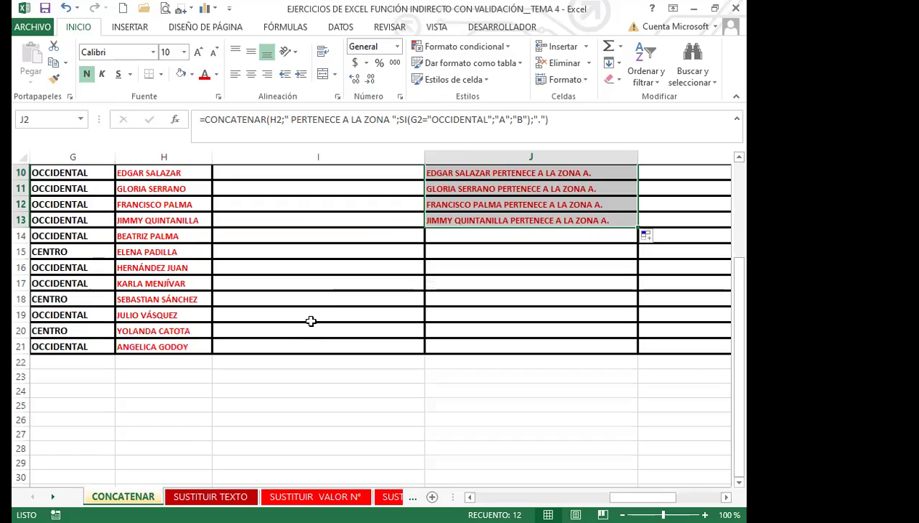
scroll(334, 311, up, 3)
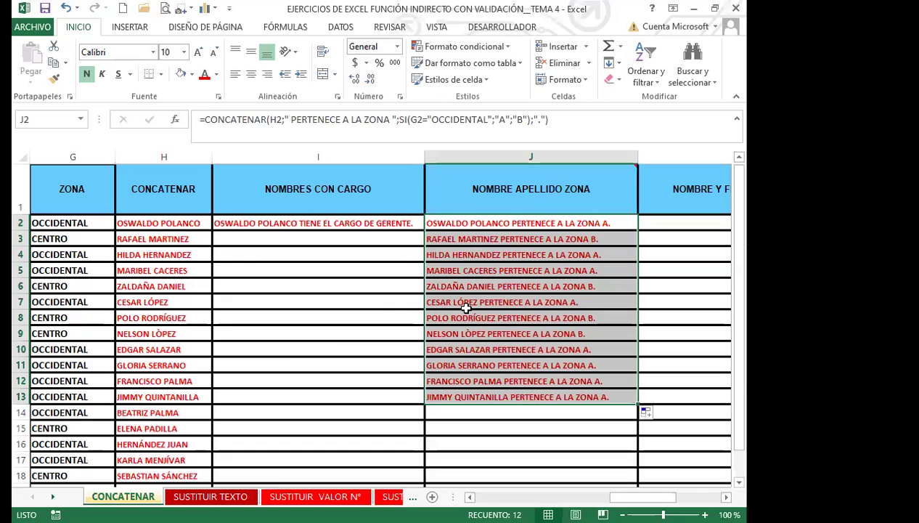
Step: Change the SI condition in J2's formula so that it compares G2 with "CENTRO"
click(458, 225)
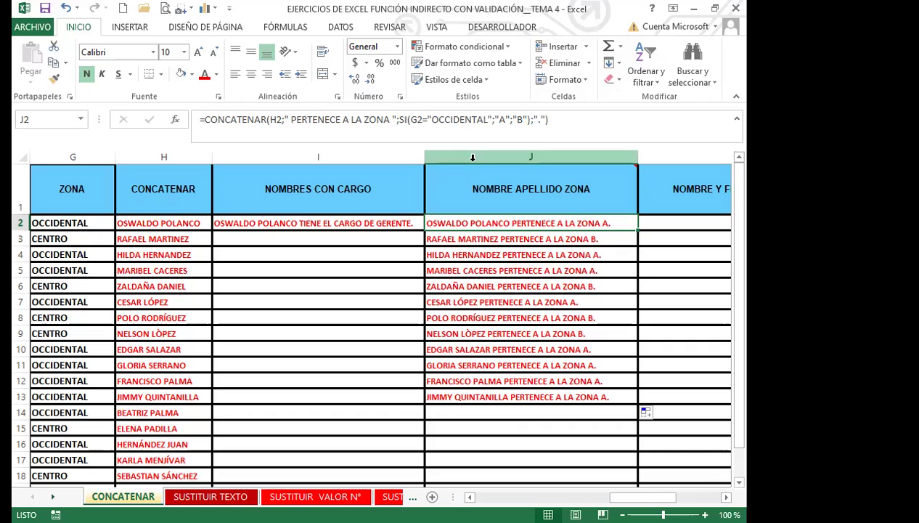
click(485, 119)
click(485, 119)
key(BackSpace)
key(BackSpace)
key(BackSpace)
key(BackSpace)
key(BackSpace)
key(BackSpace)
key(BackSpace)
key(BackSpace)
key(BackSpace)
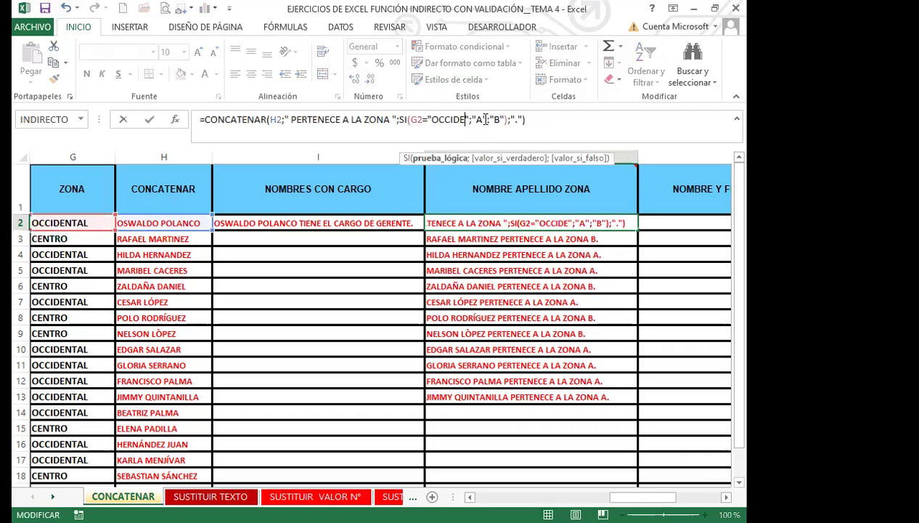
key(BackSpace)
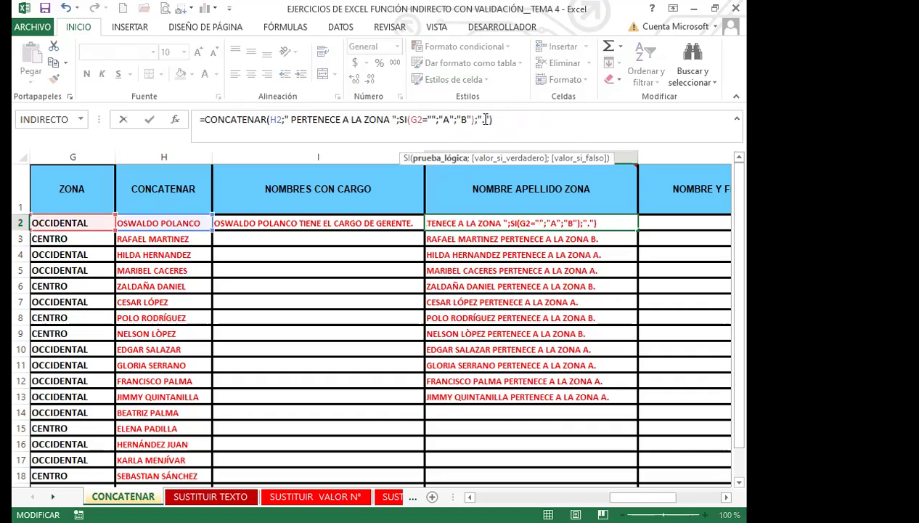
text(CENTRO)
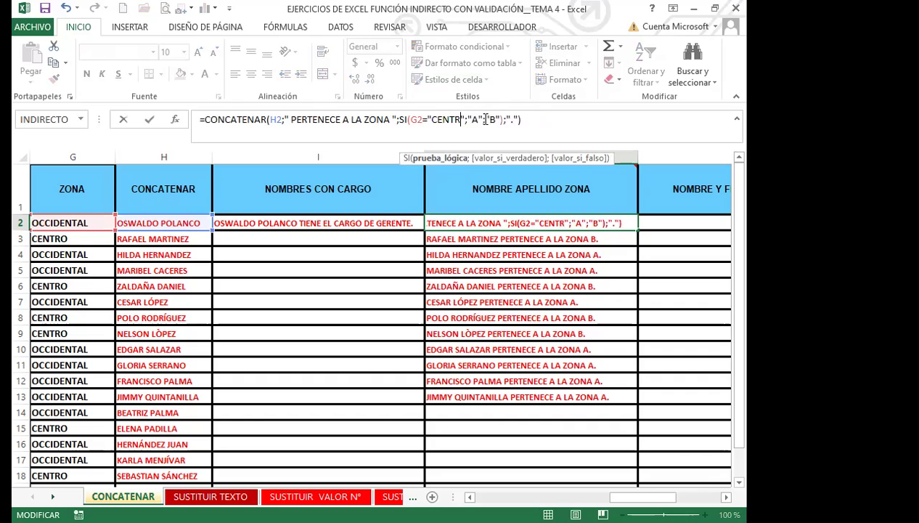
key(Return)
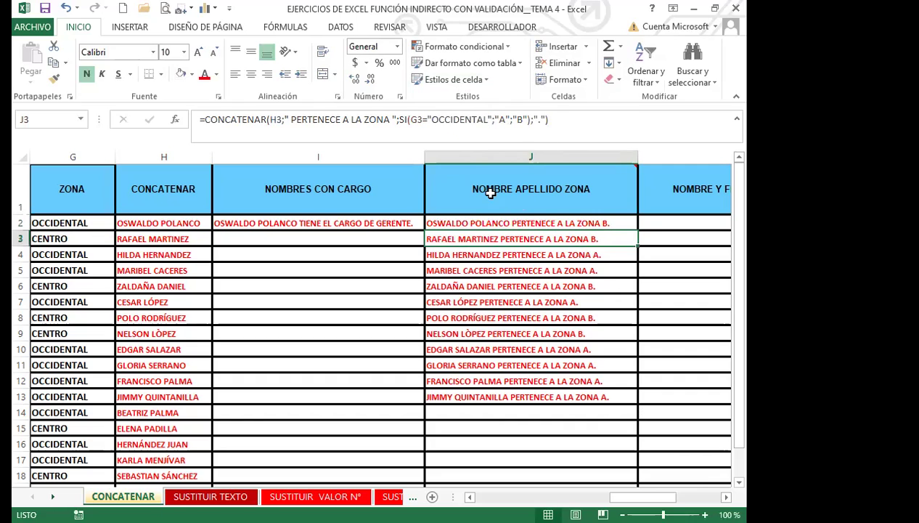
Step: Copy the formula with the "CENTRO" condition from J2 down to J13
click(514, 221)
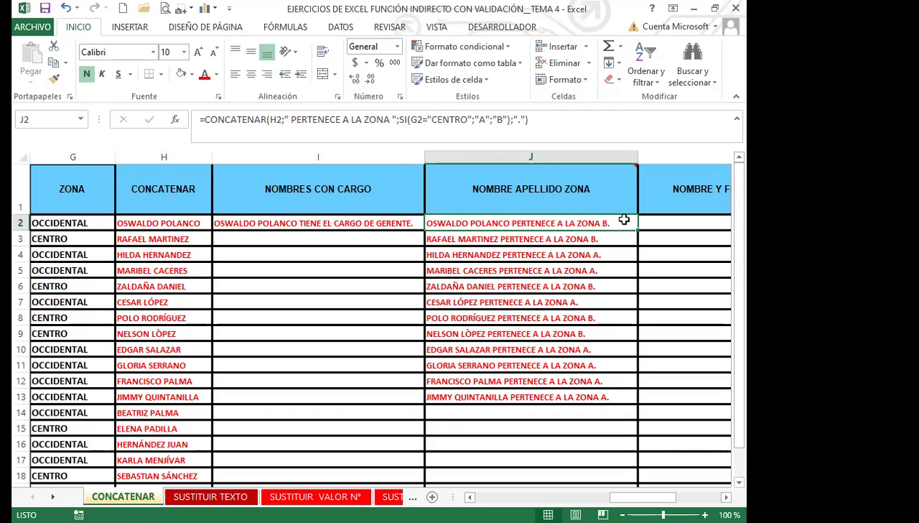
drag(637, 230, 602, 398)
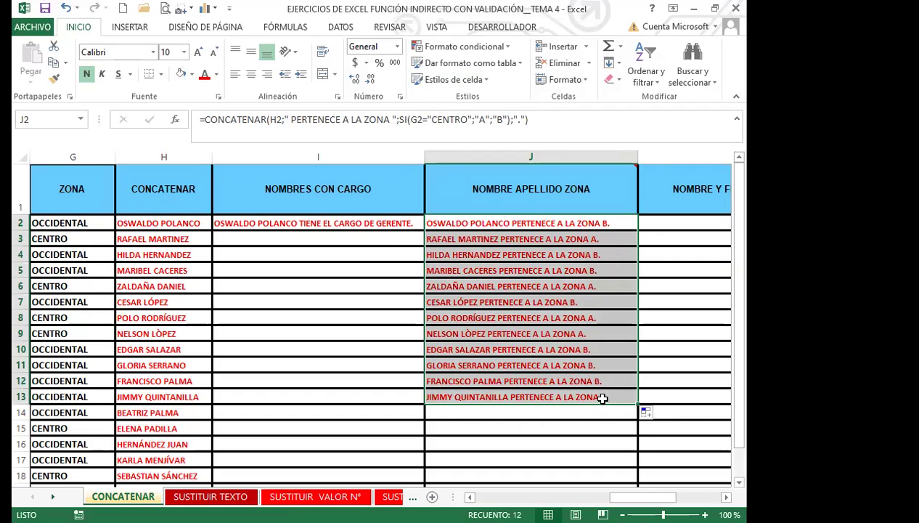
click(591, 191)
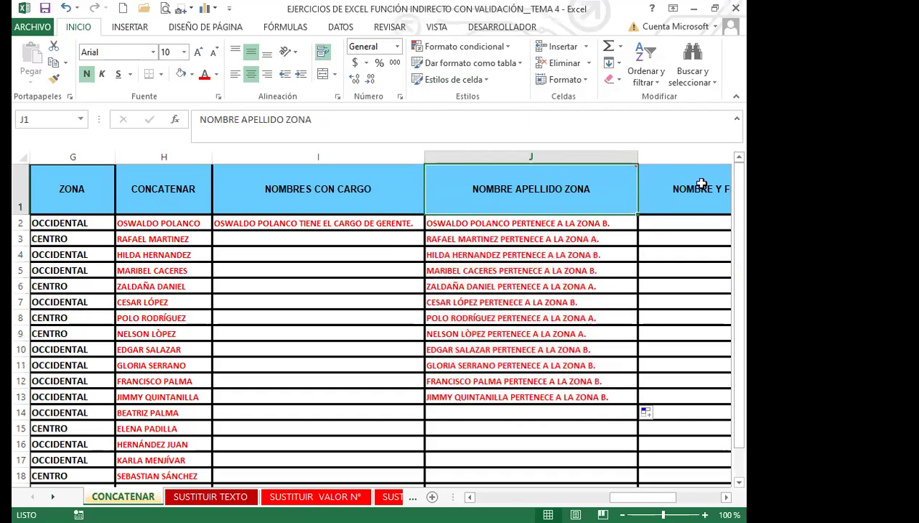
Step: Check the comment on the NOMBRE APELLIDO ZONA header, and undo the last fill and the condition change in J2
mouse_move(576, 190)
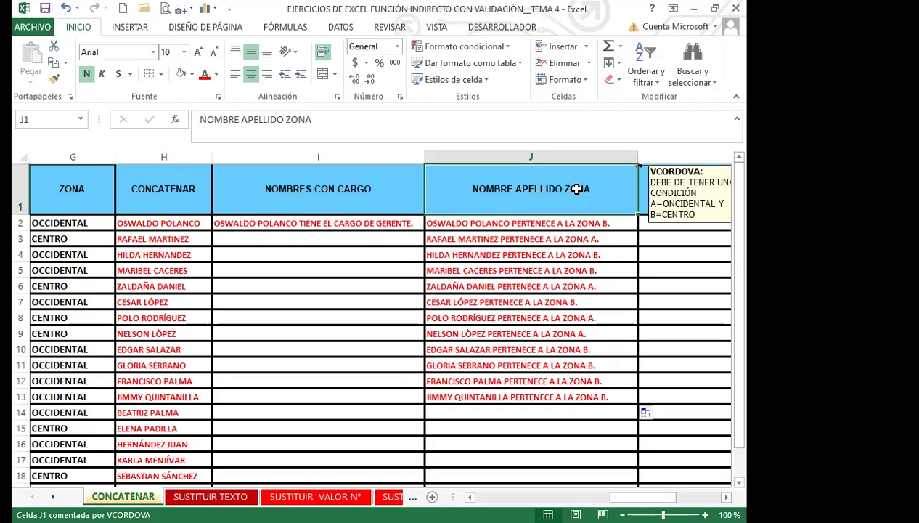
click(535, 223)
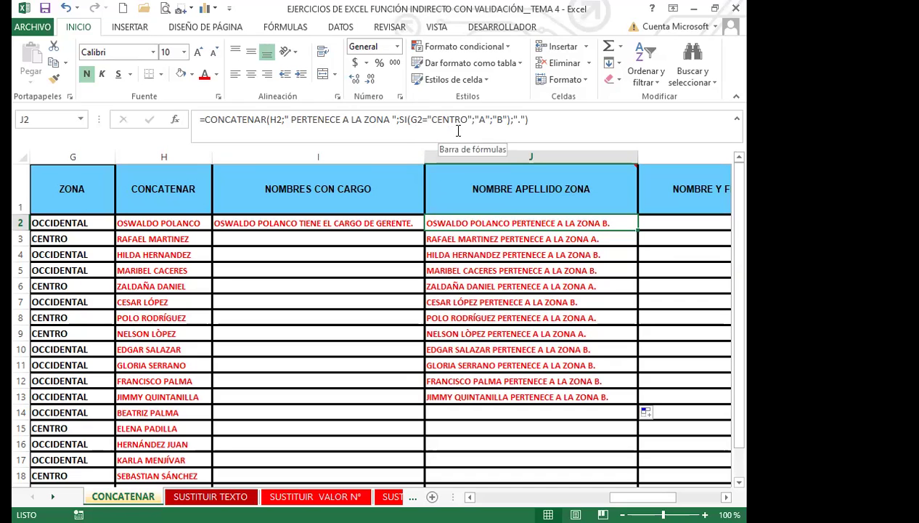
key(ctrl+z)
key(ctrl+z)
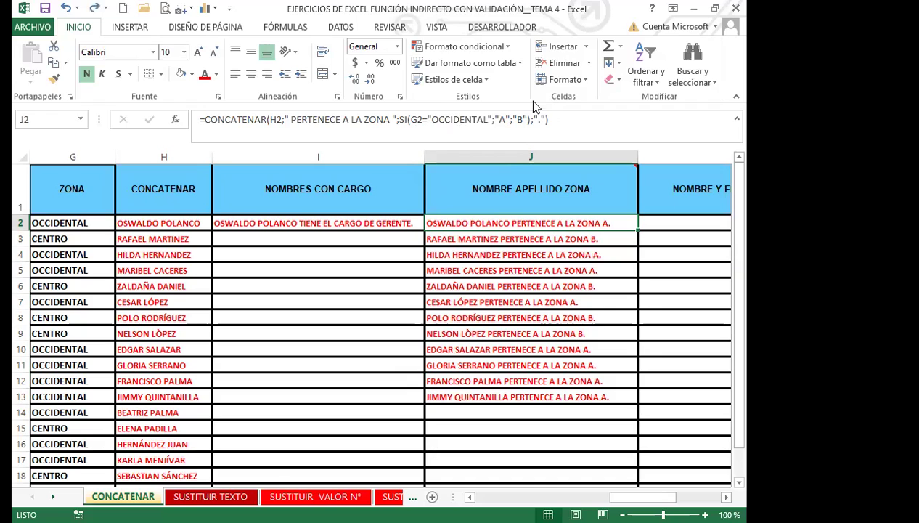
Step: Swap the SI results in J2 to "B" if true and "A" if false, and copy the formula down to J13
click(509, 121)
key(BackSpace)
text(B)
click(520, 120)
key(BackSpace)
text(A)
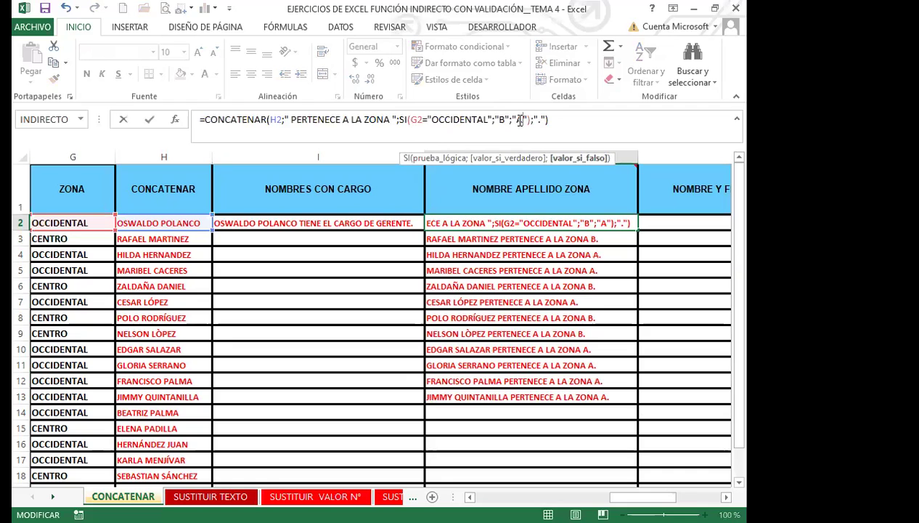
key(Return)
click(597, 223)
drag(638, 233, 641, 397)
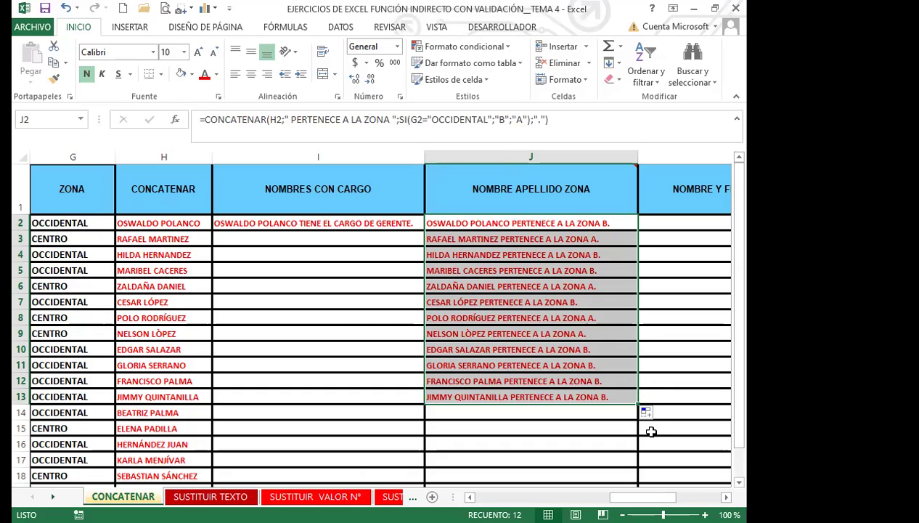
Step: Start a CONCATENAR formula in K2 under NOMBRE Y FECHA QUE INGRESO with H2 as the first text
scroll(651, 431, right, 2)
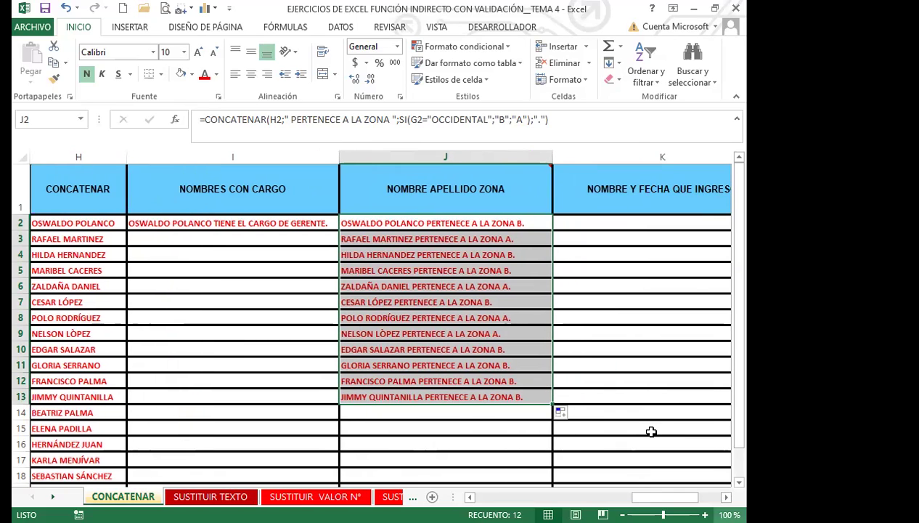
click(504, 224)
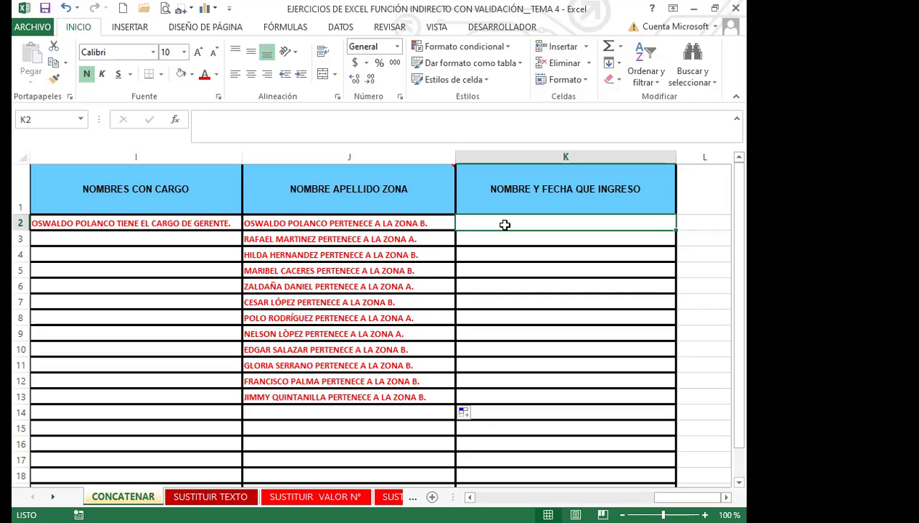
text(=C)
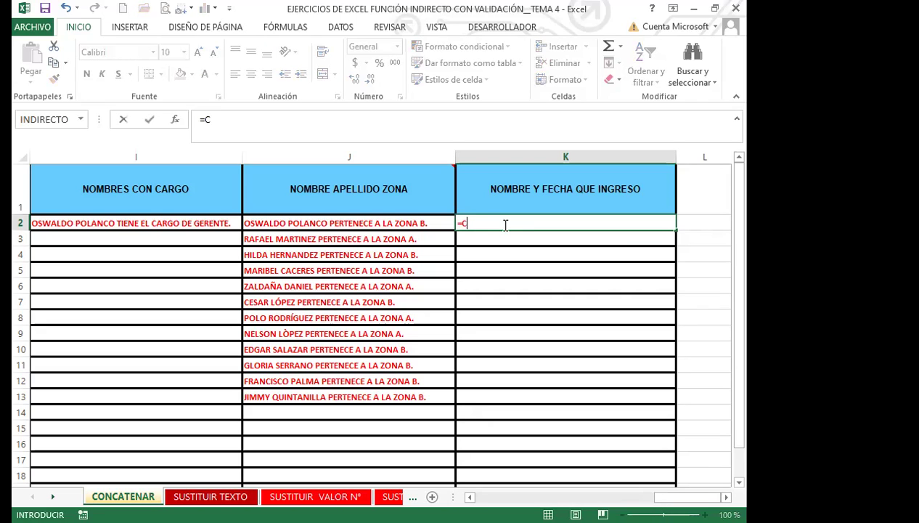
text(ON)
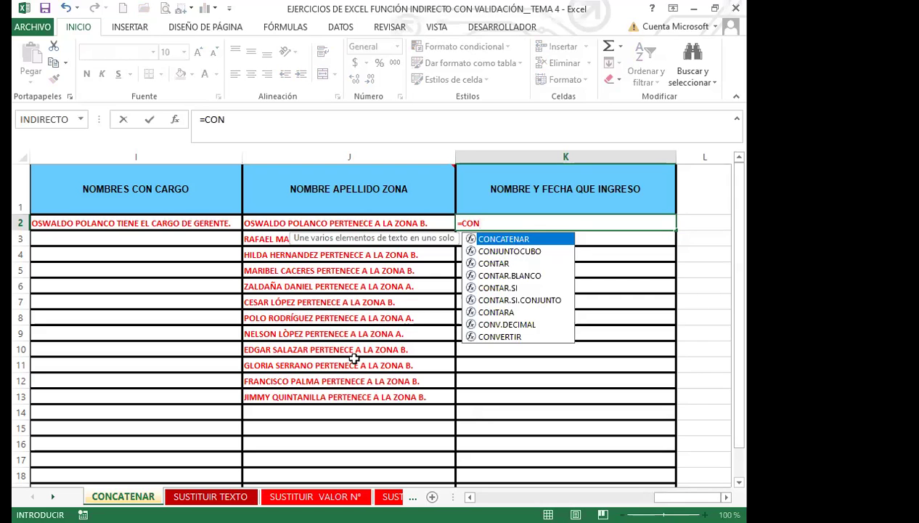
key(Tab)
scroll(354, 358, left, 3)
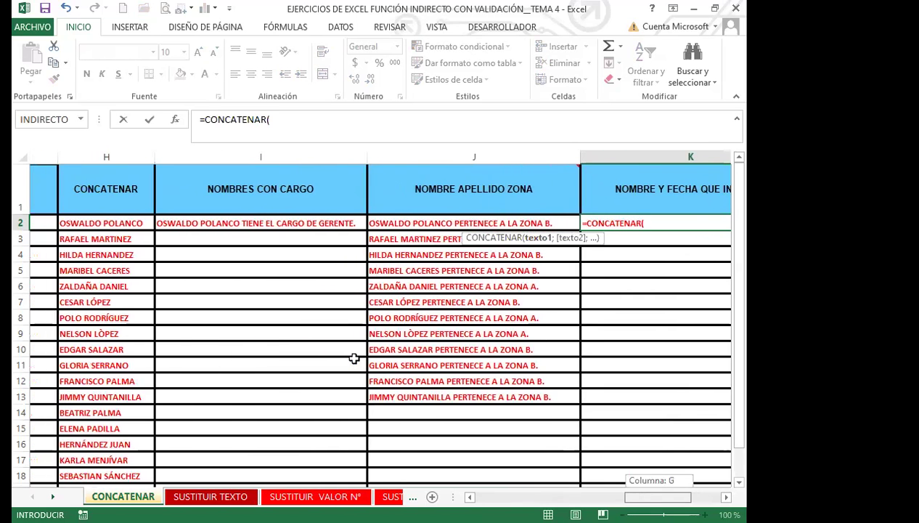
click(95, 221)
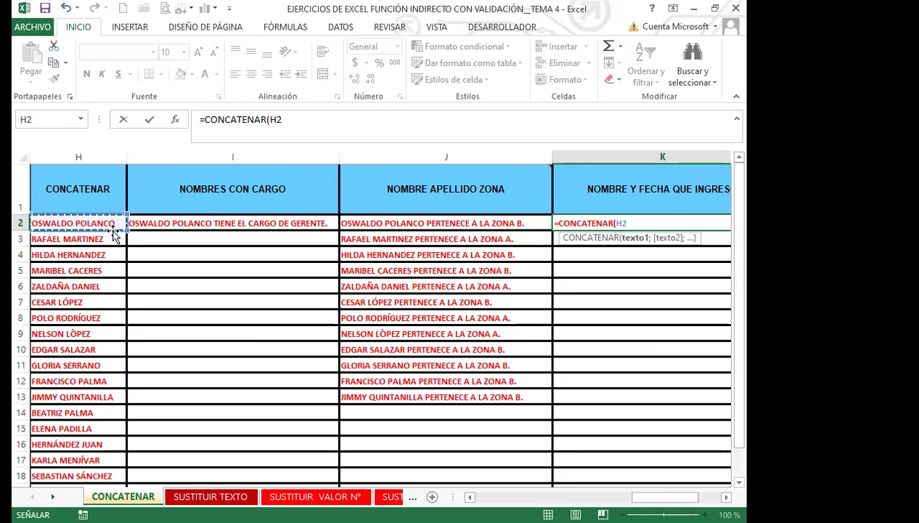
text(;)
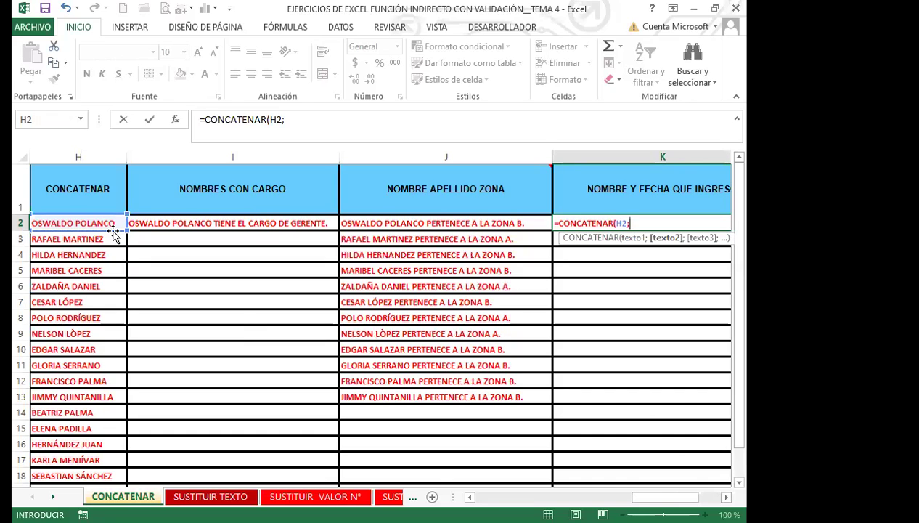
Step: Add " FECHA QUE INGRESO ", with a leading and trailing space, as the second text of the K2 formula
text(")
text(FECHA)
text( QUE)
key(BackSpace)
key(BackSpace)
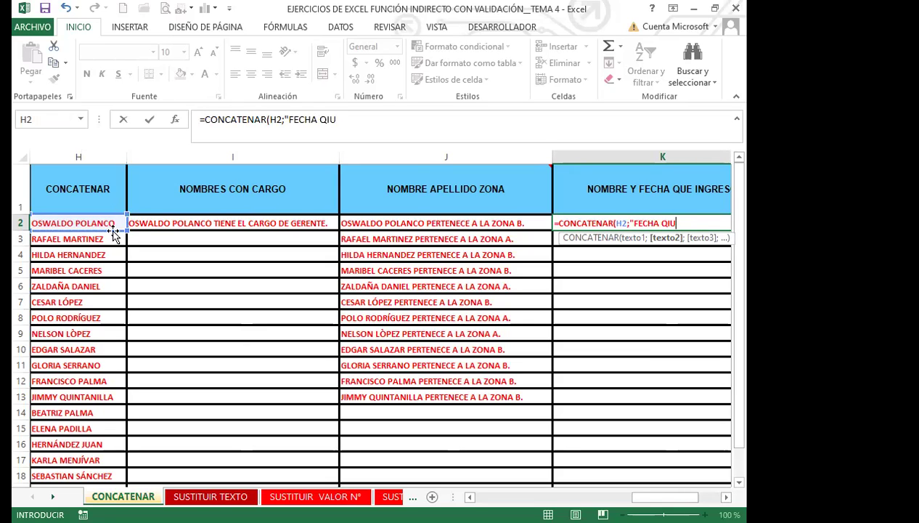
text(UE INGRESO)
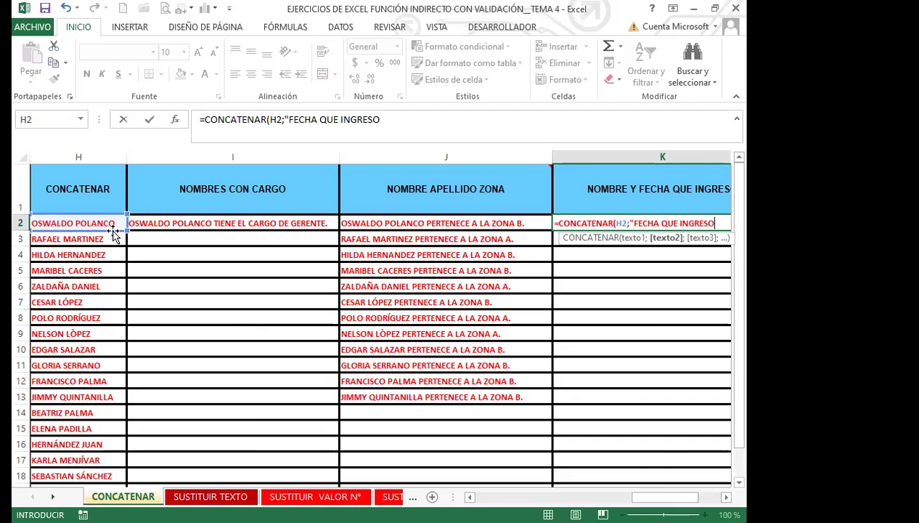
text( ")
click(634, 223)
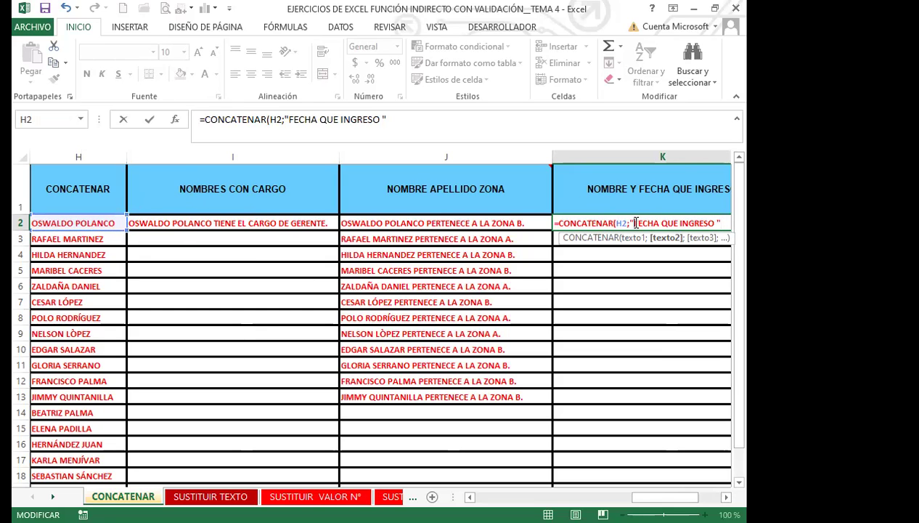
click(724, 223)
text(;)
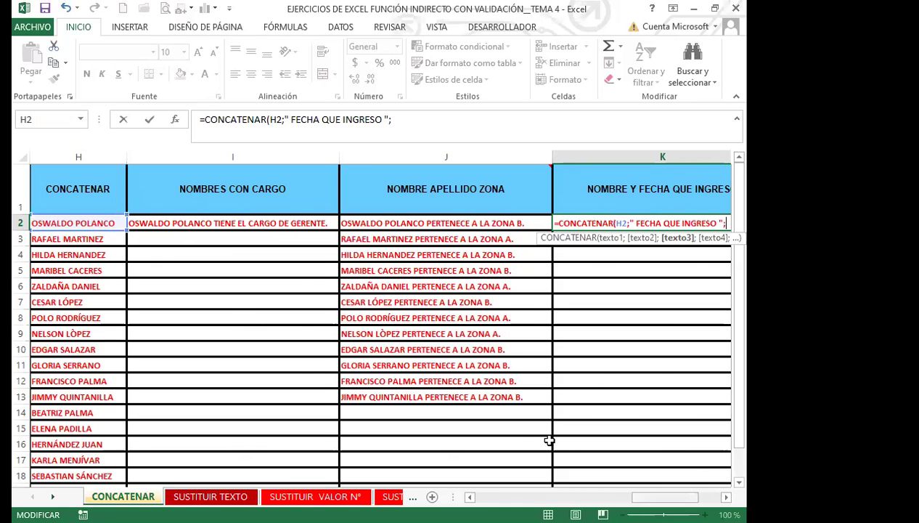
Step: Add the FECHA INGRESO date in F2 as the third text of the K2 formula and complete the formula
scroll(550, 441, right, 1)
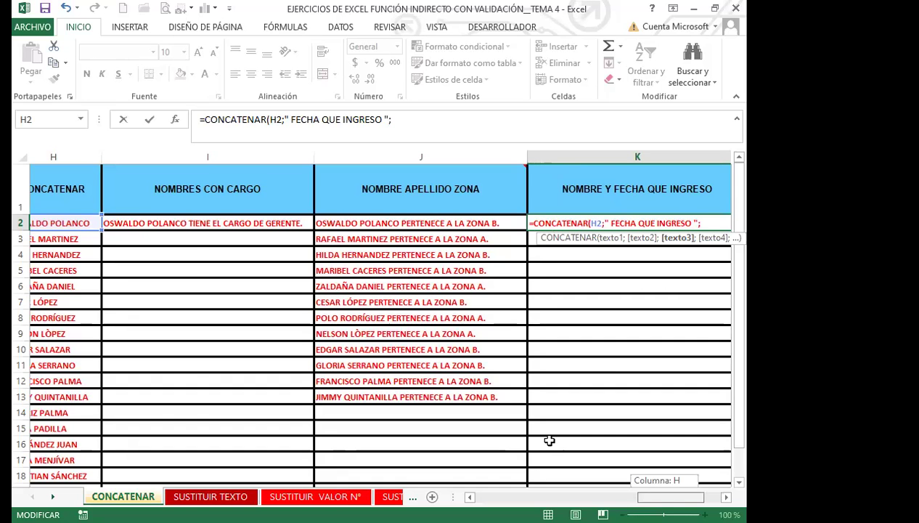
scroll(550, 441, left, 5)
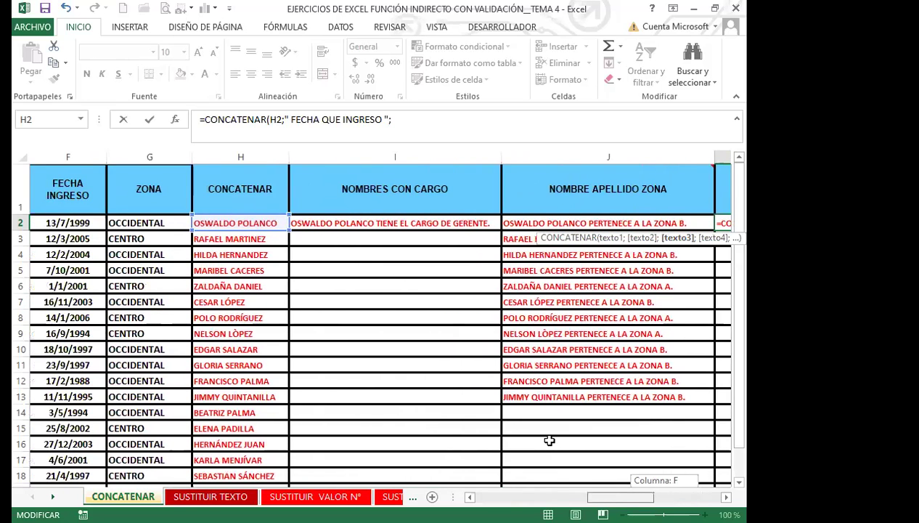
click(82, 223)
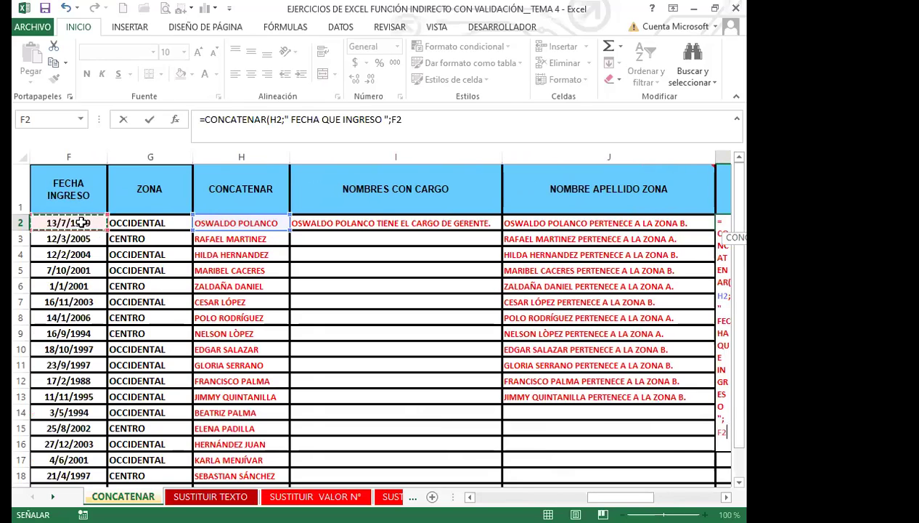
click(411, 122)
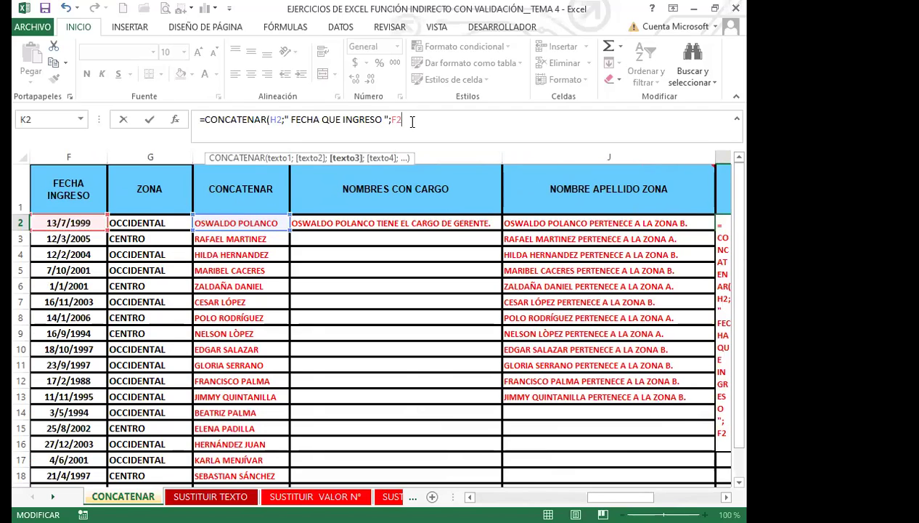
text())
key(Return)
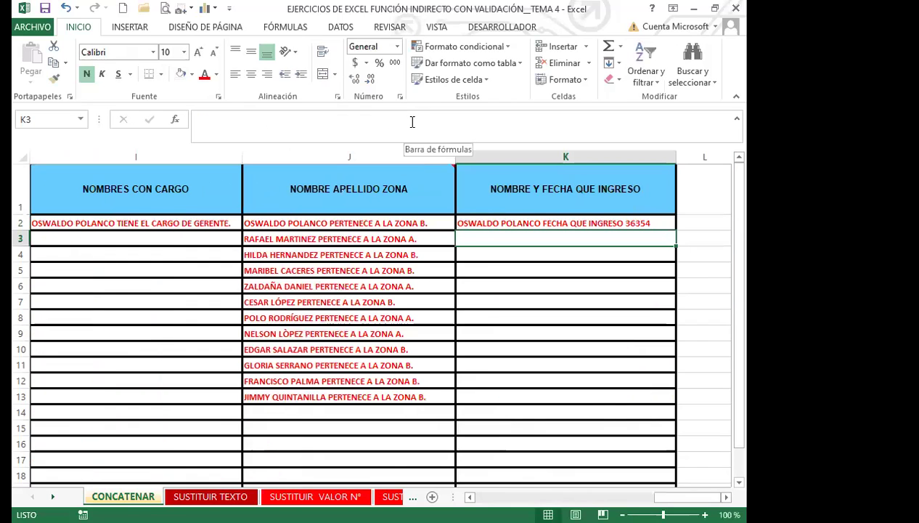
Step: Compare the number format of the FECHA INGRESO date in F2 with that of the K2 result
click(523, 220)
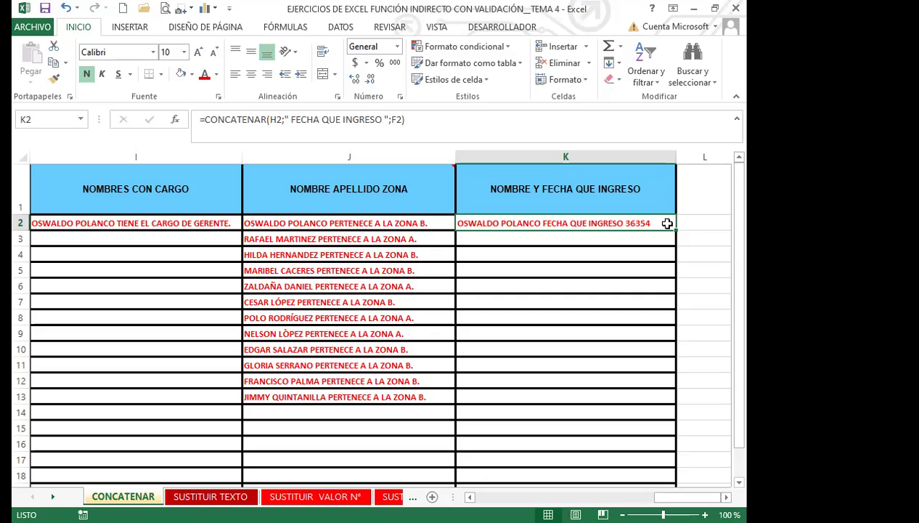
scroll(668, 446, left, 2)
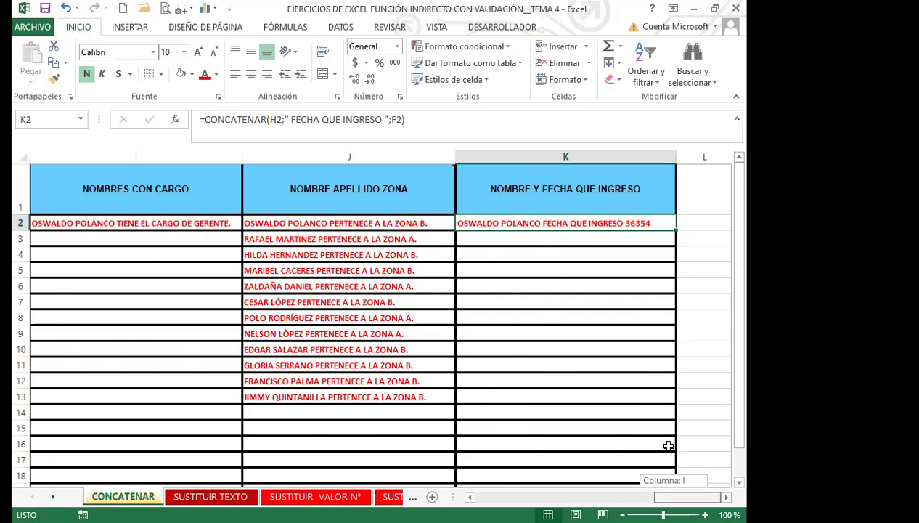
scroll(406, 441, left, 2)
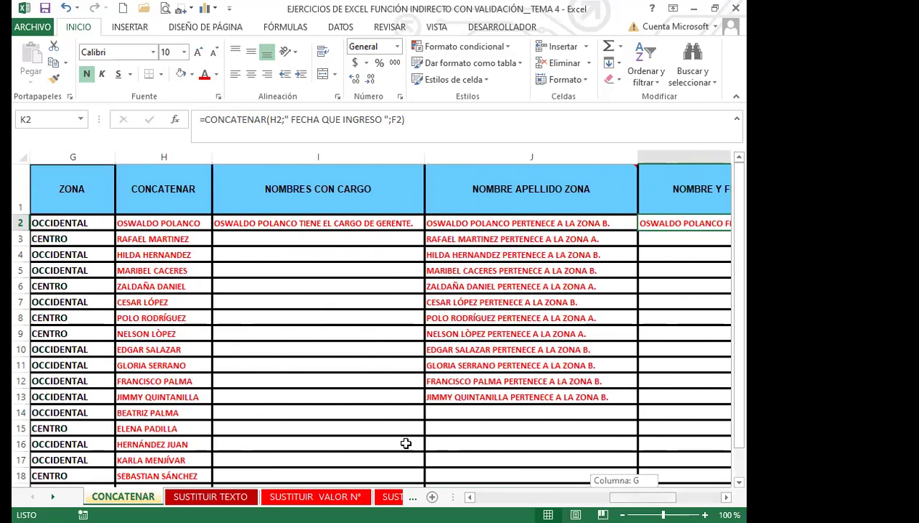
click(167, 222)
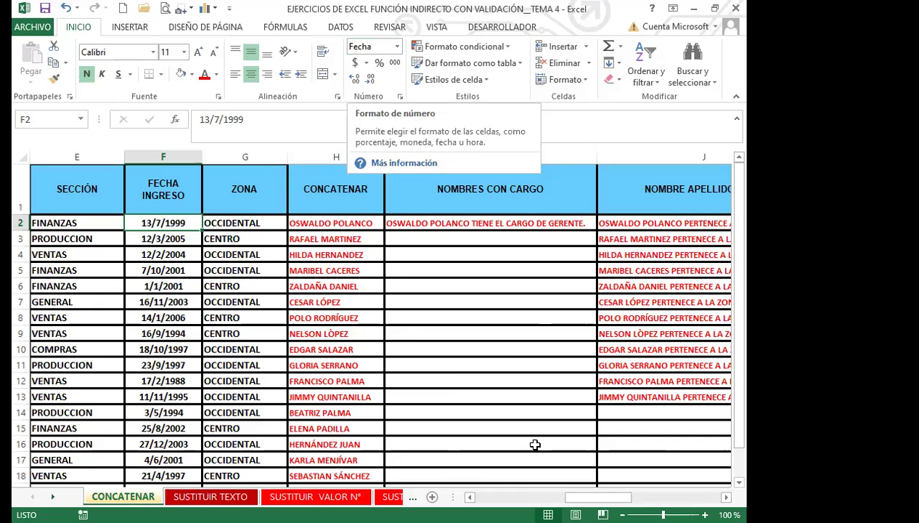
scroll(535, 444, right, 1)
scroll(535, 444, right, 3)
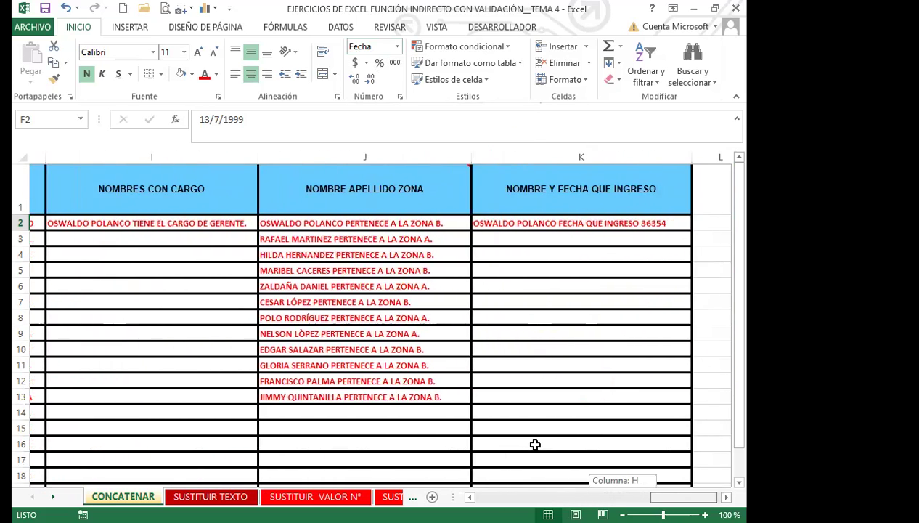
click(526, 223)
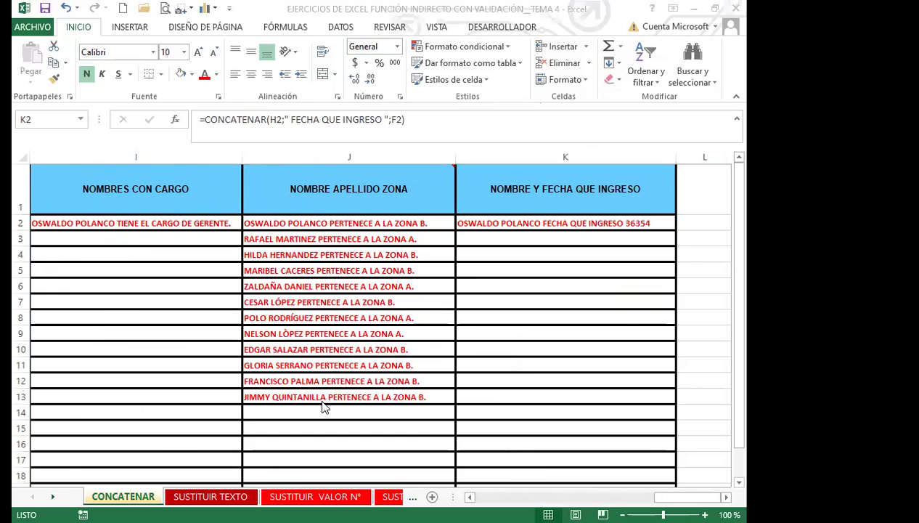
click(594, 225)
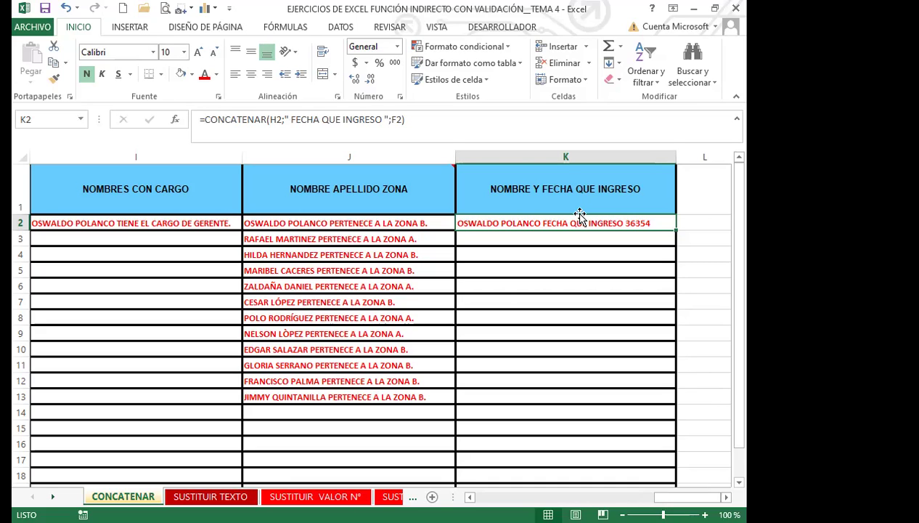
Step: Nest F2 in a TEXTO function within the K2 CONCATENAR formula and begin its quoted format argument
double_click(637, 223)
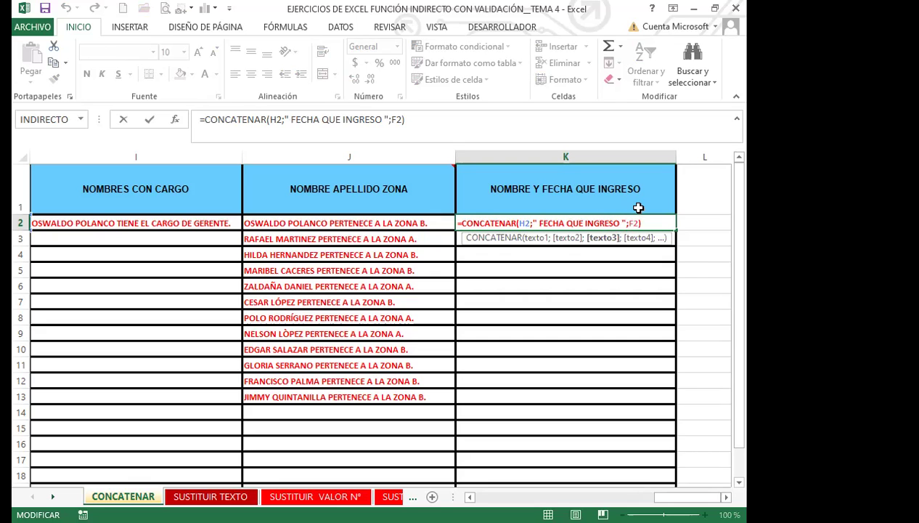
text(TEXTO)
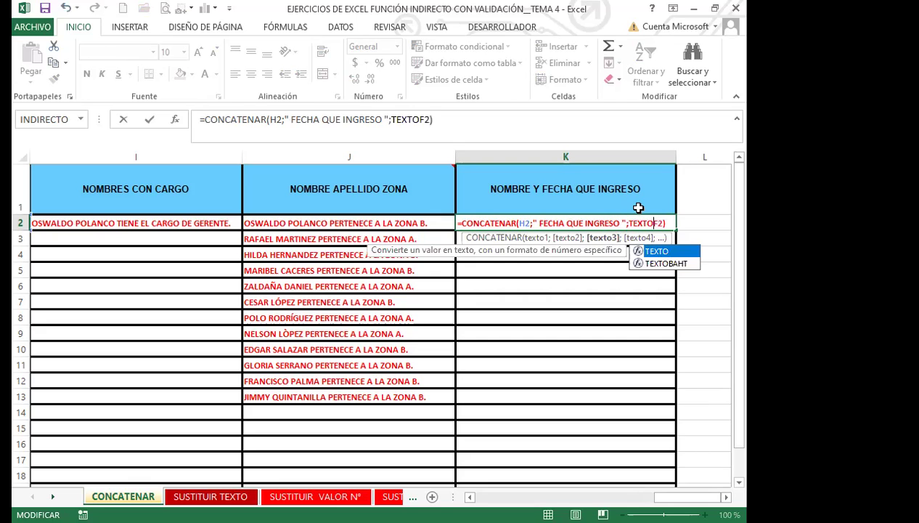
double_click(663, 254)
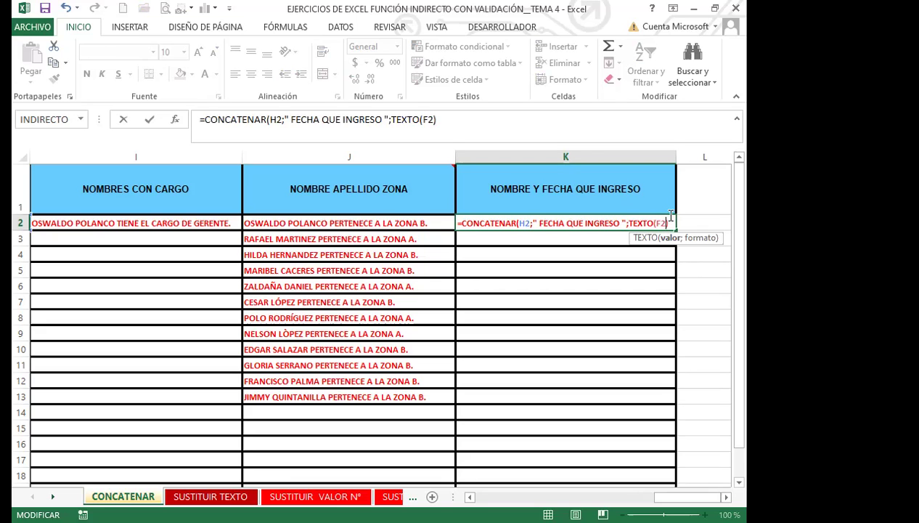
text(:)
key(BackSpace)
text(;")
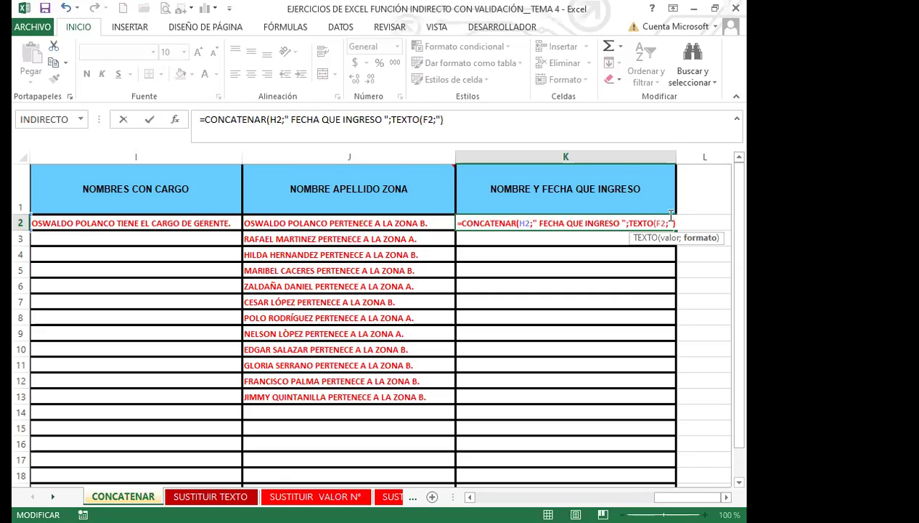
Step: Set the TEXTO format in K2 to "DD/MM/YYYY", close both functions and enter the formula
text(DD/MM)
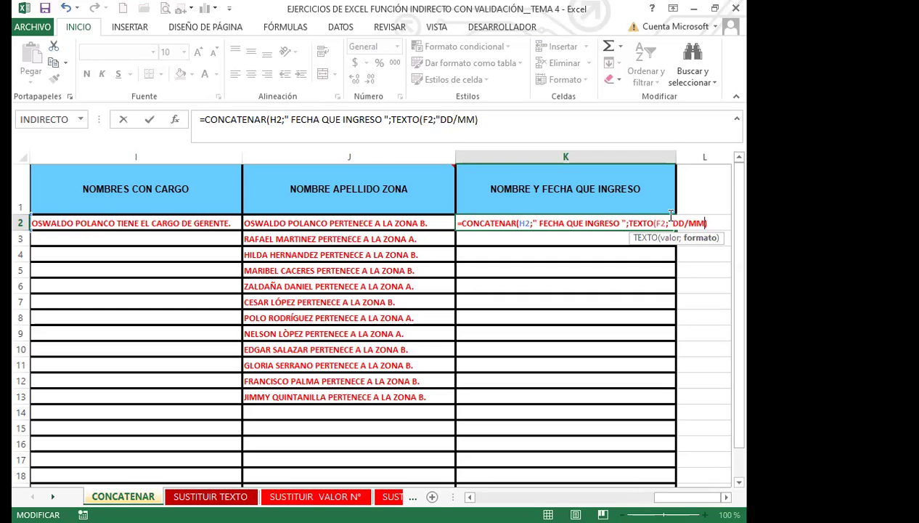
text(/)
text(YYYY)
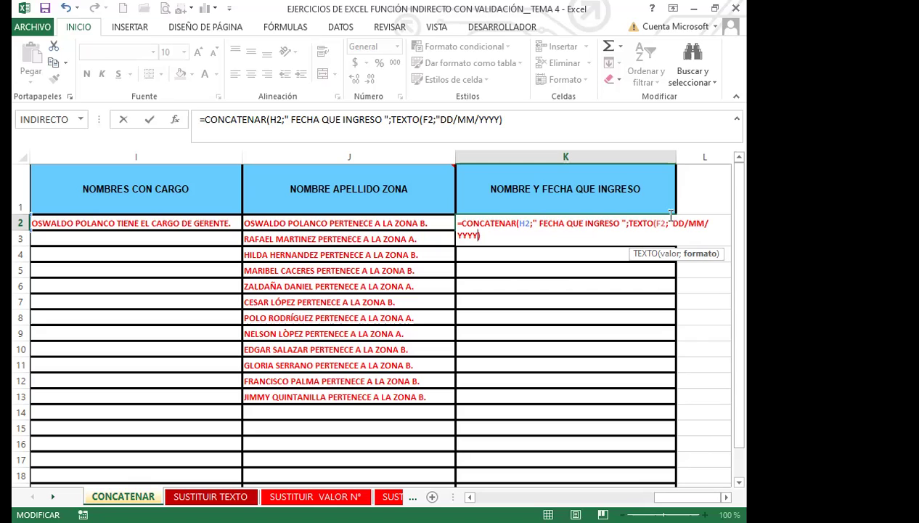
text(")
key(Right)
text())
key(Left)
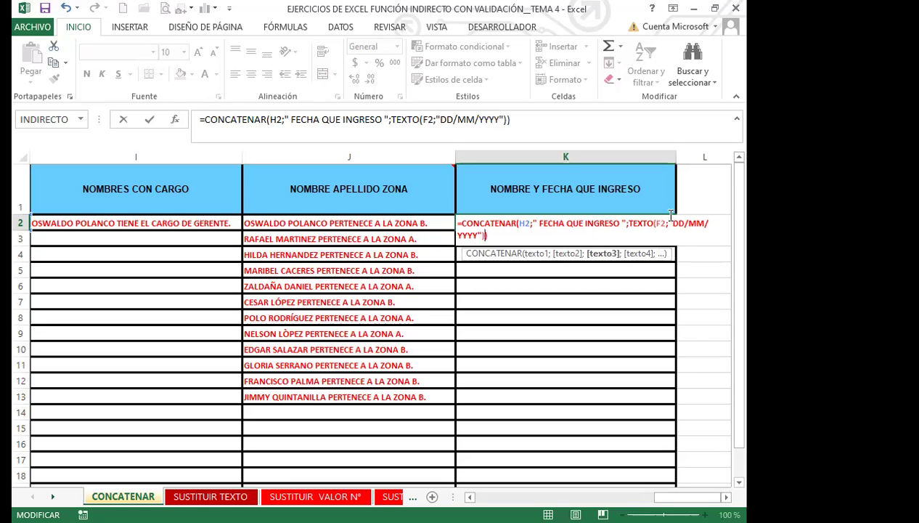
key(Return)
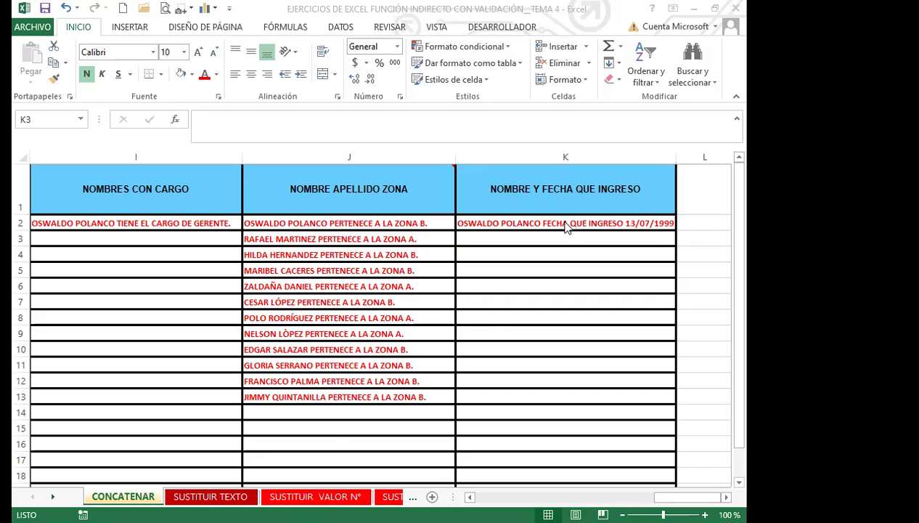
Step: Copy the K2 formula down to K9 and check the results against the FECHA INGRESO column
click(632, 225)
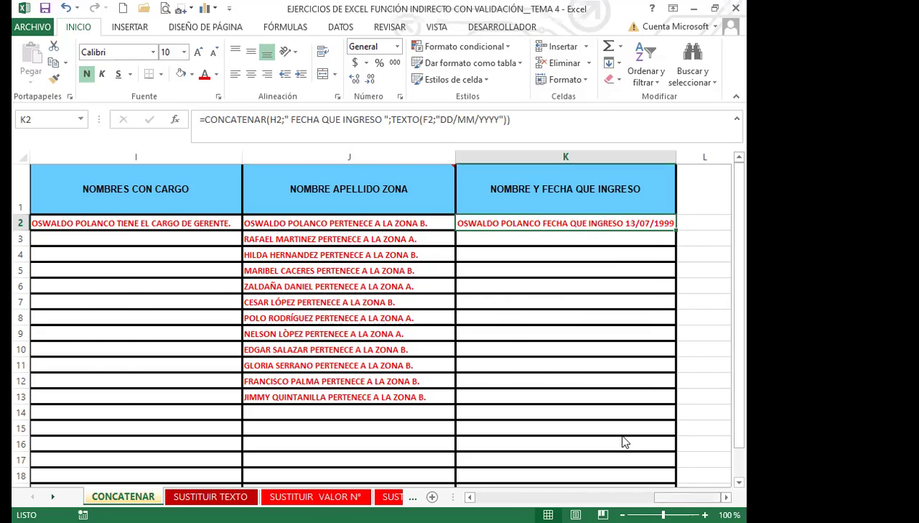
scroll(624, 442, left, 3)
scroll(625, 441, left, 1)
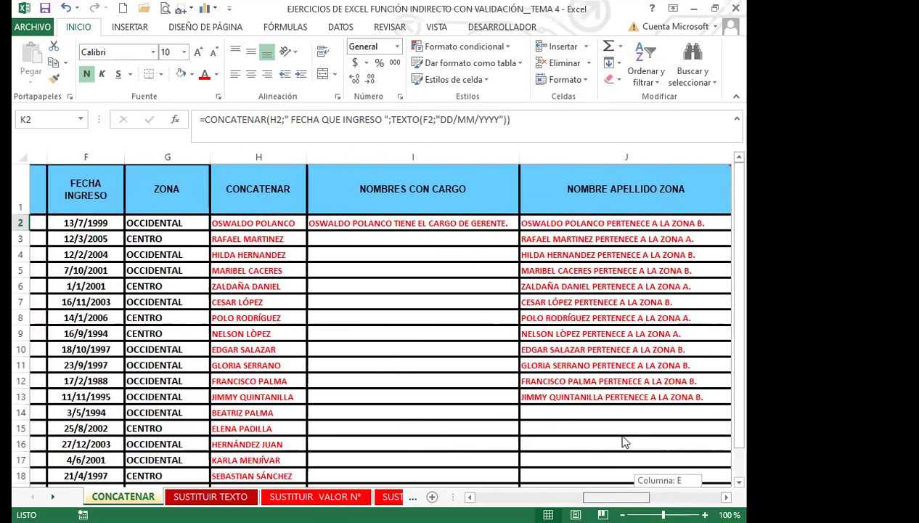
scroll(625, 441, right, 4)
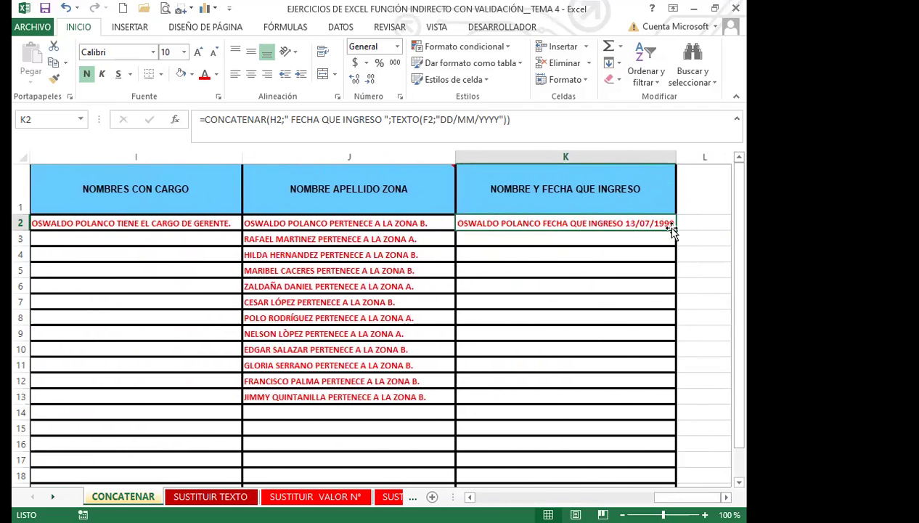
drag(675, 230, 686, 338)
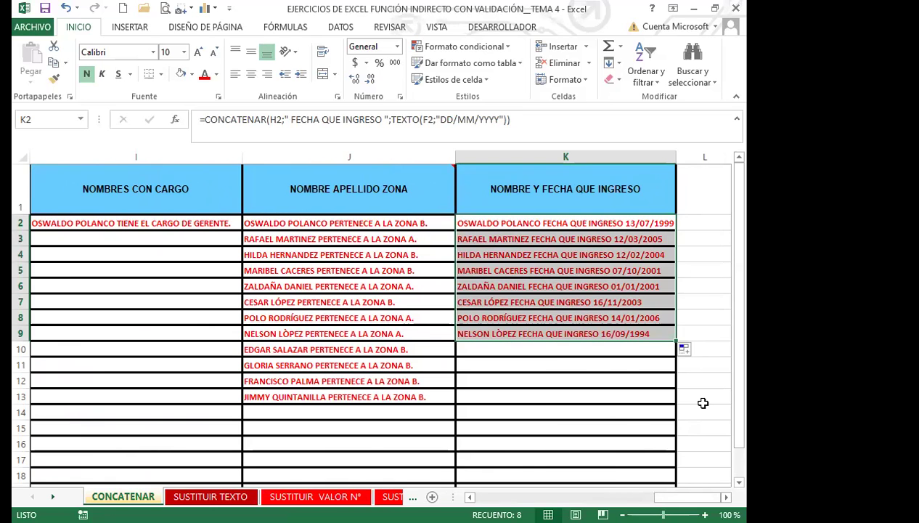
scroll(703, 403, left, 5)
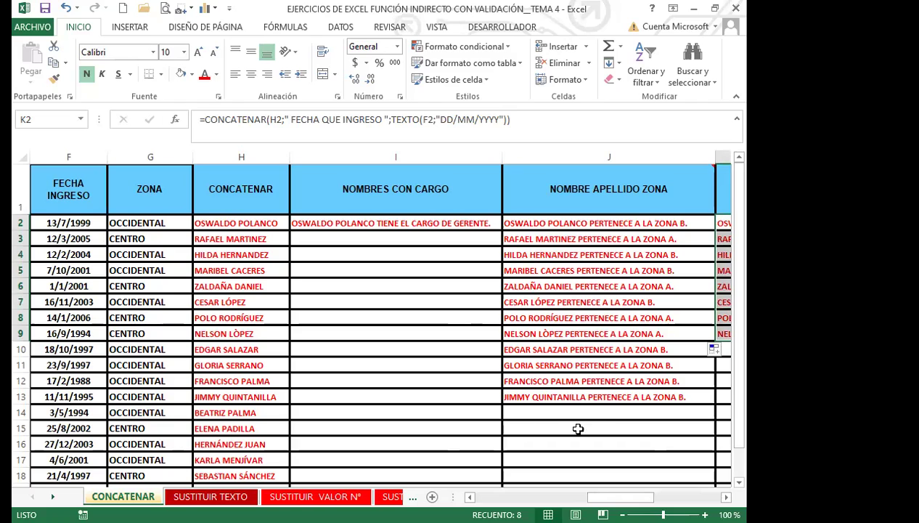
click(425, 393)
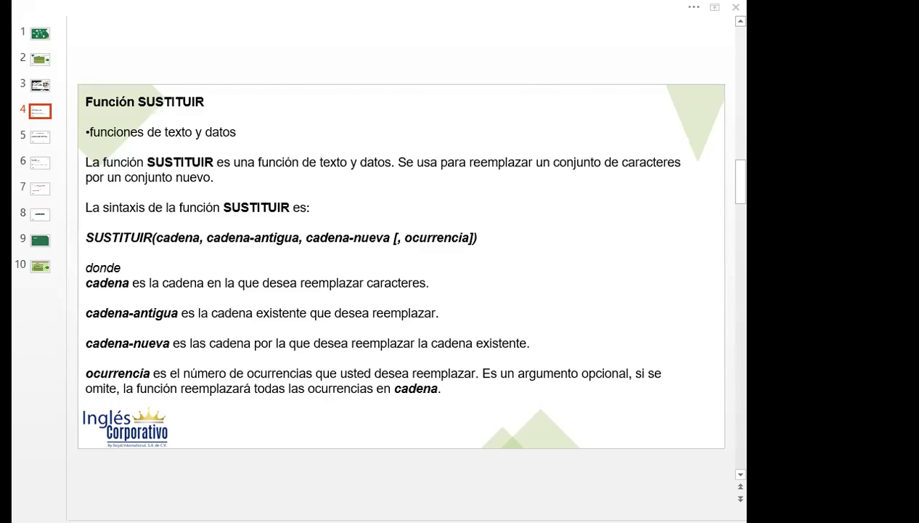
Step: Switch to the SUSTITUIR TEXTO sheet in Excel and start a SUSTITUIR formula in B9 with B8 as the text
key(alt+Tab)
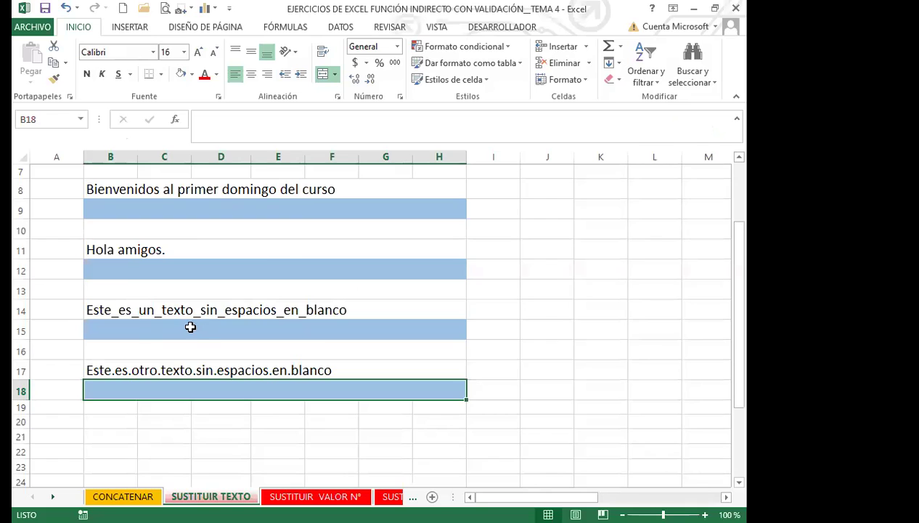
scroll(190, 327, up, 2)
scroll(228, 329, down, 1)
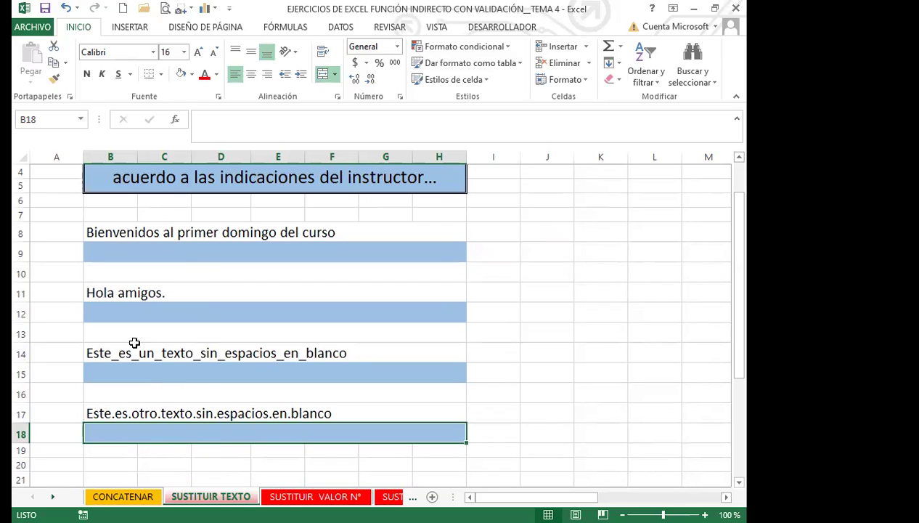
click(140, 252)
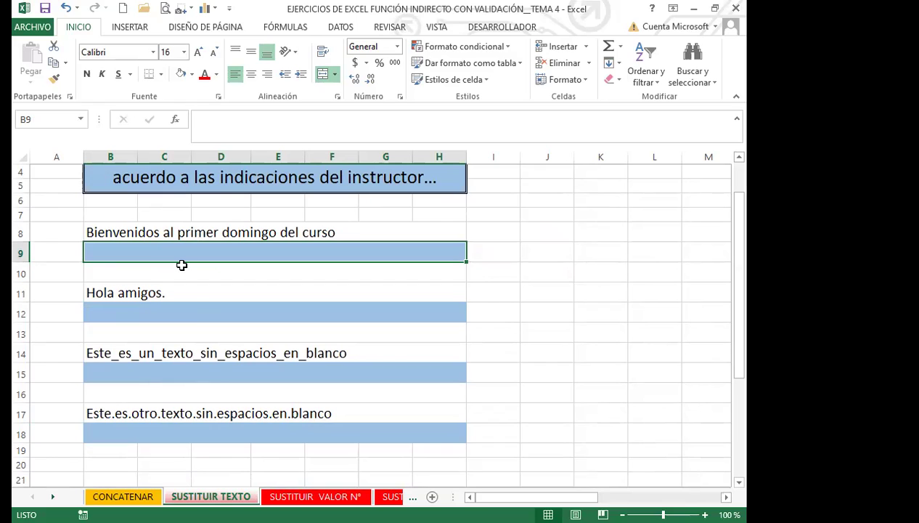
text(=)
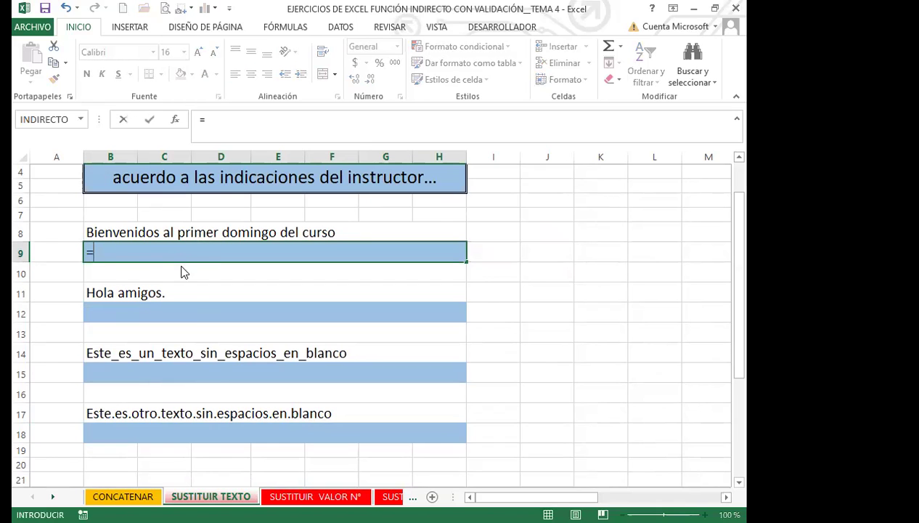
text(SUS)
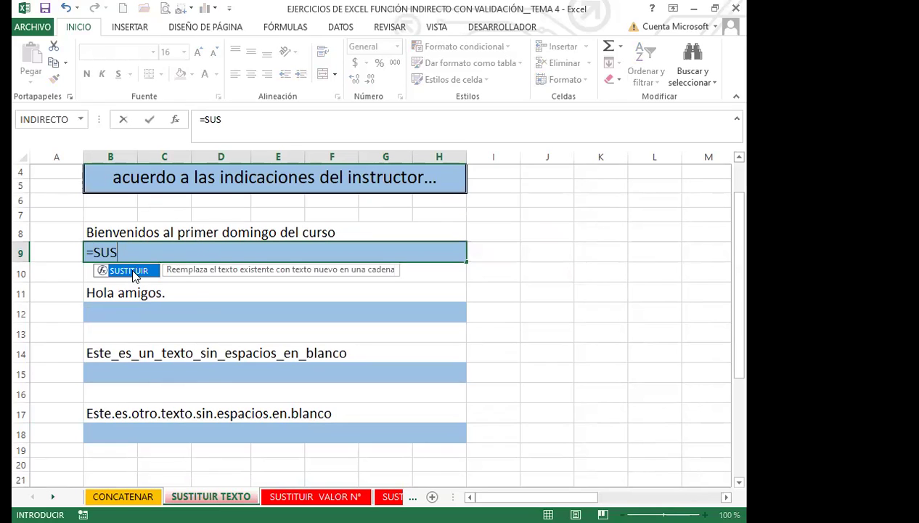
double_click(132, 272)
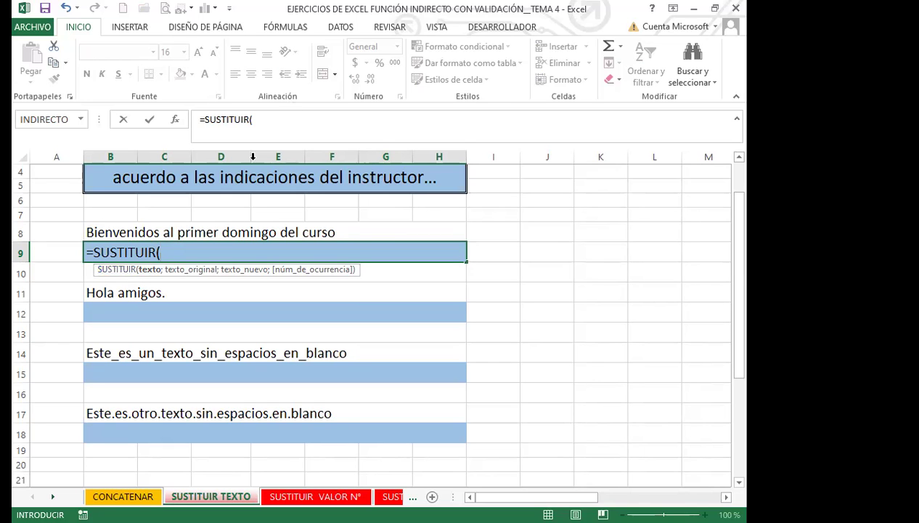
click(213, 233)
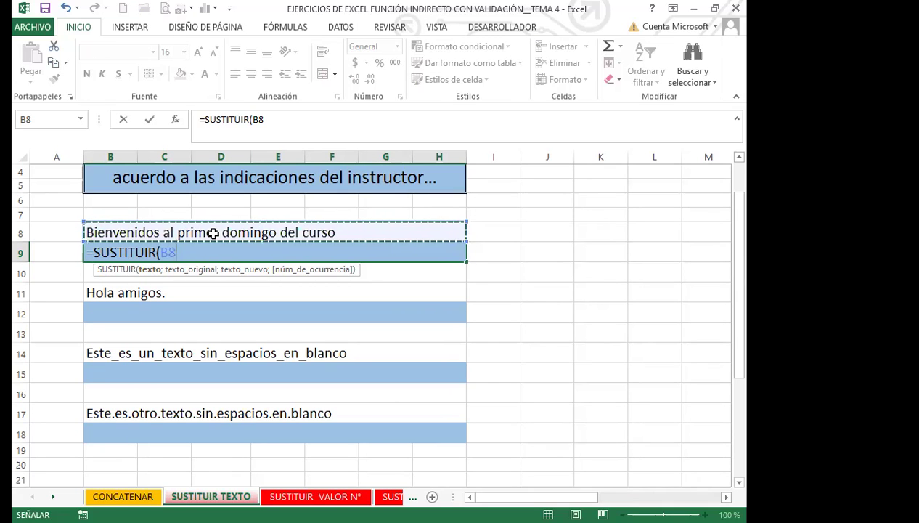
key(F8)
text(")
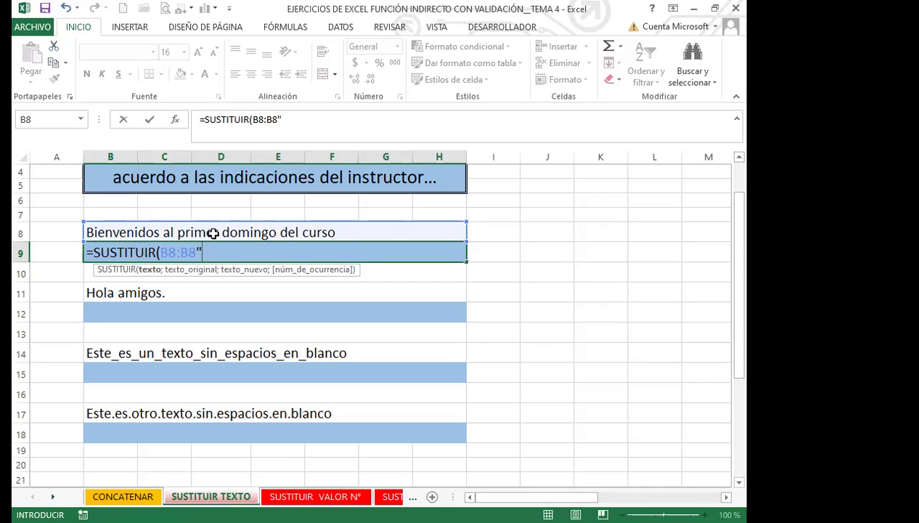
text(sábado")
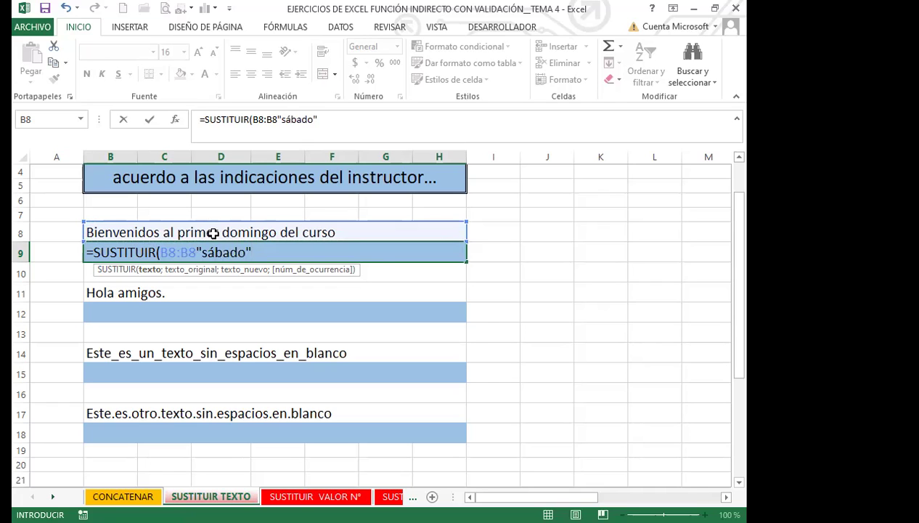
text(;)
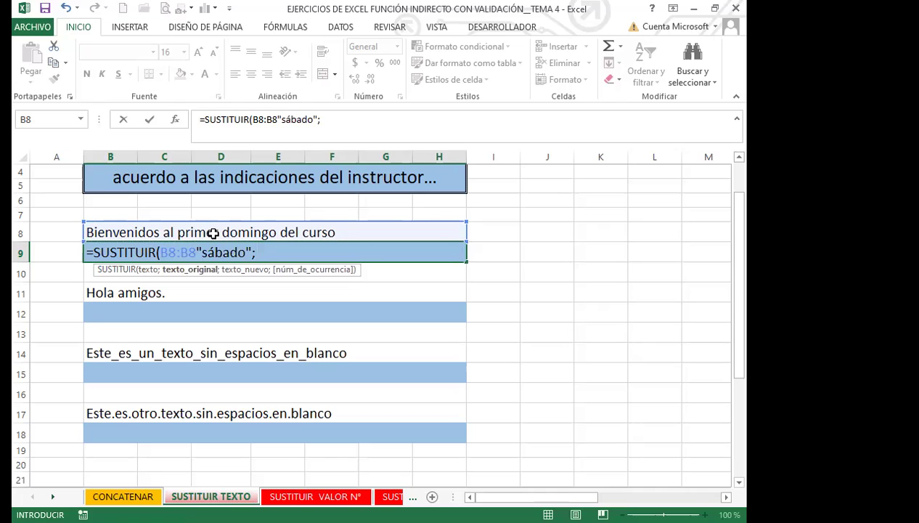
key(Left)
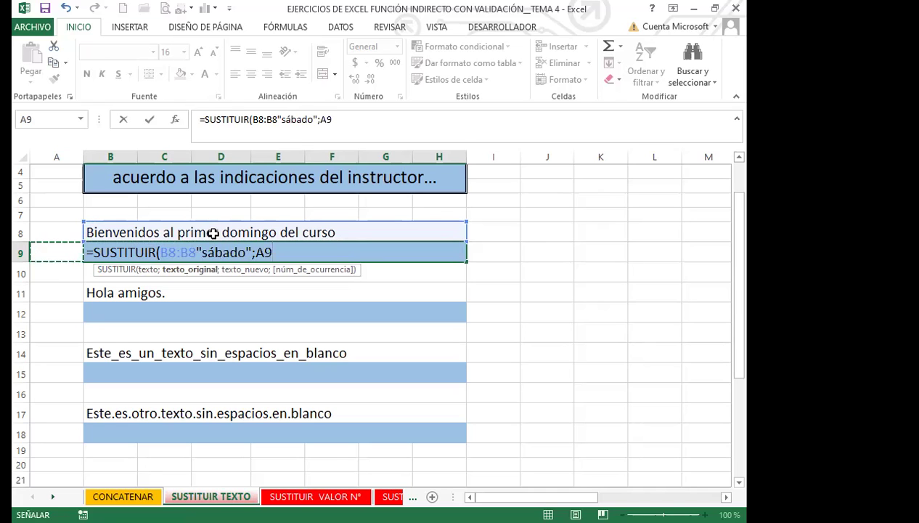
key(BackSpace)
key(BackSpace)
key(BackSpace)
key(BackSpace)
key(BackSpace)
key(BackSpace)
key(BackSpace)
key(BackSpace)
key(BackSpace)
key(BackSpace)
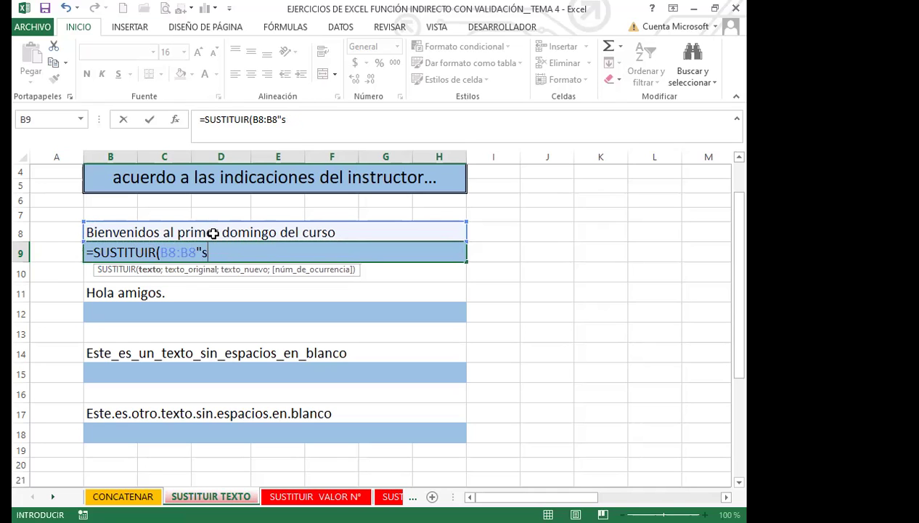
Step: Set "domingo" as the original text and "sábado" as the new text in B9's SUSTITUIR formula, then try to enter it
text(domingo")
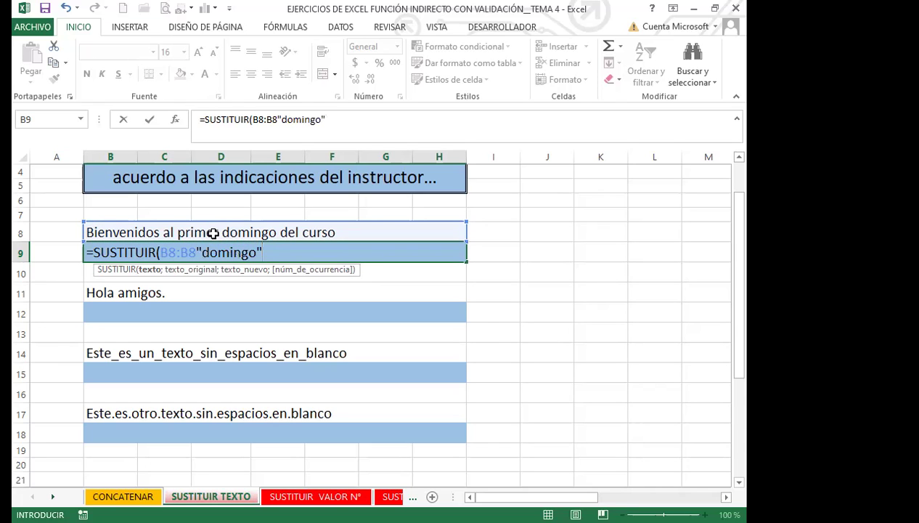
text(;"spa)
key(BackSpace)
key(BackSpace)
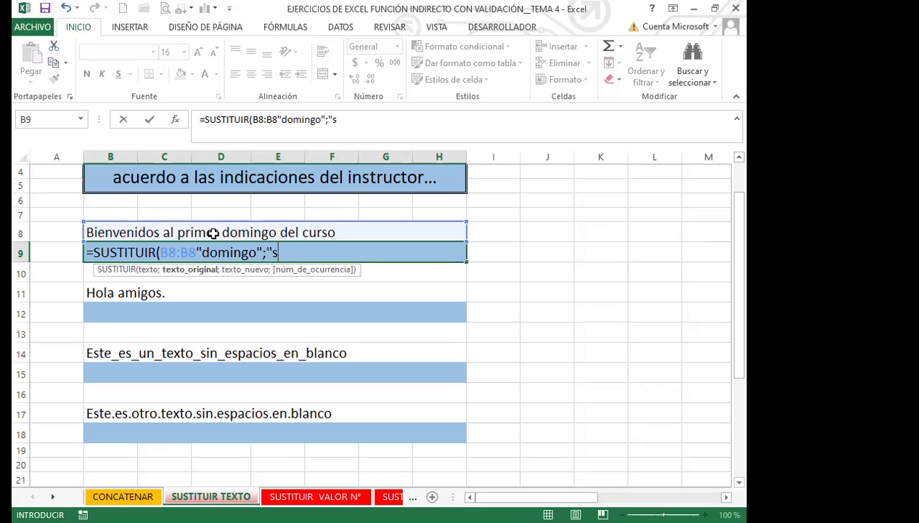
text(ábado")
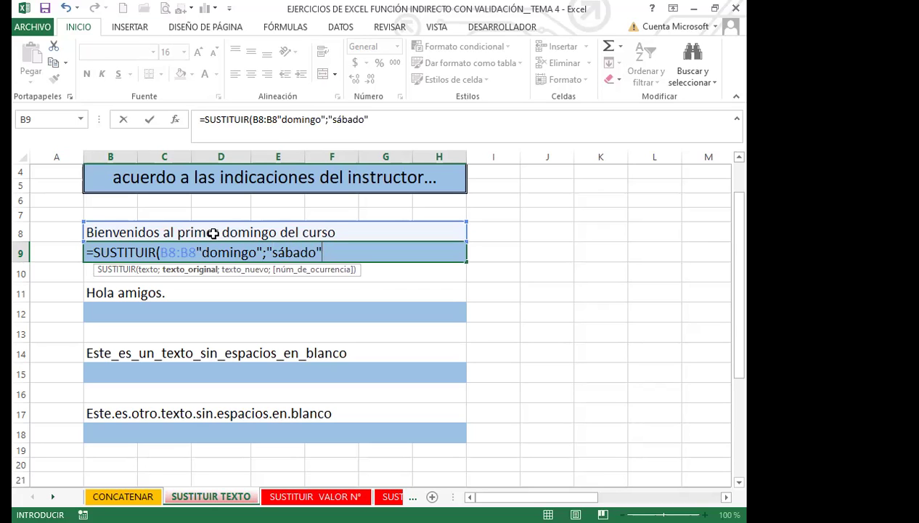
text())
key(Return)
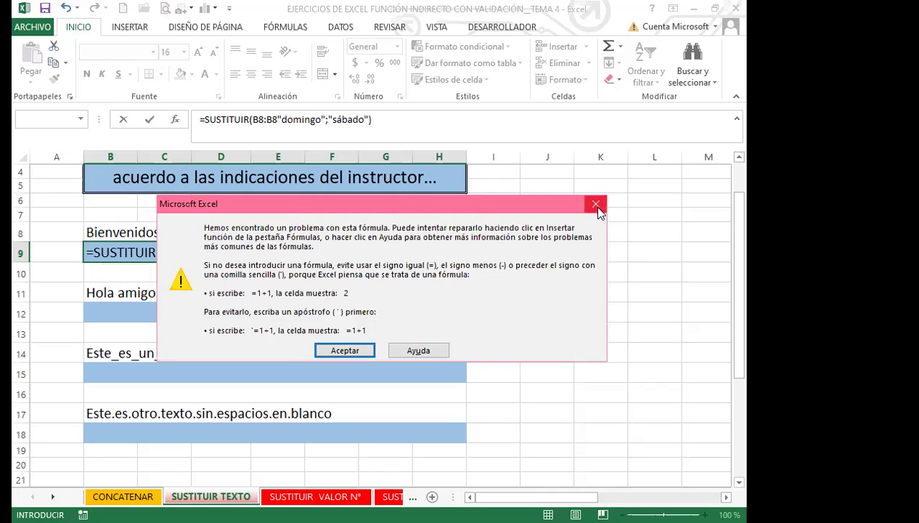
key(Return)
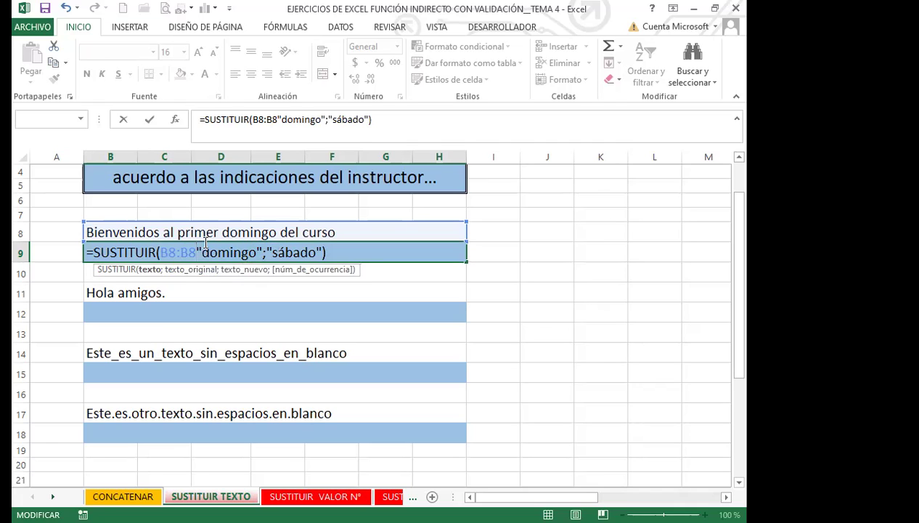
Step: Correct the B9 formula to =SUSTITUIR(B8;"domingo";"sábado"), enter it and check the cell
key(BackSpace)
key(BackSpace)
key(BackSpace)
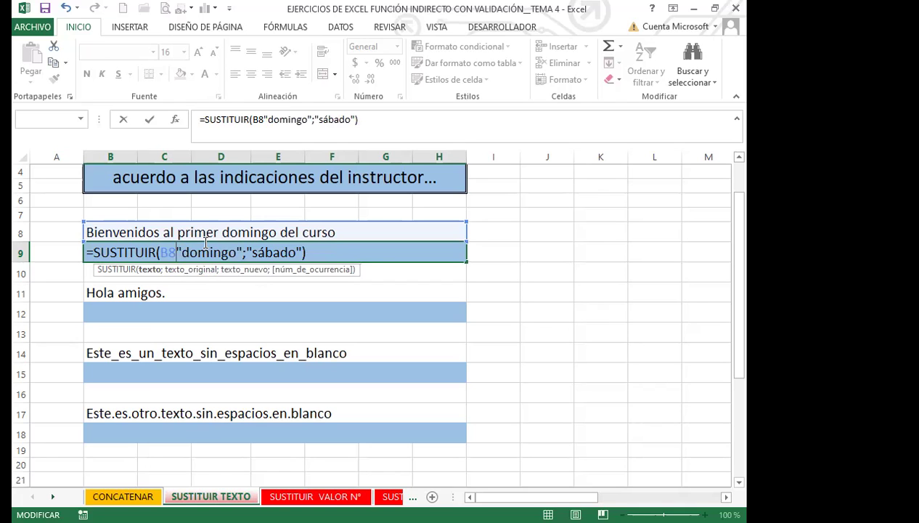
text(;)
key(Return)
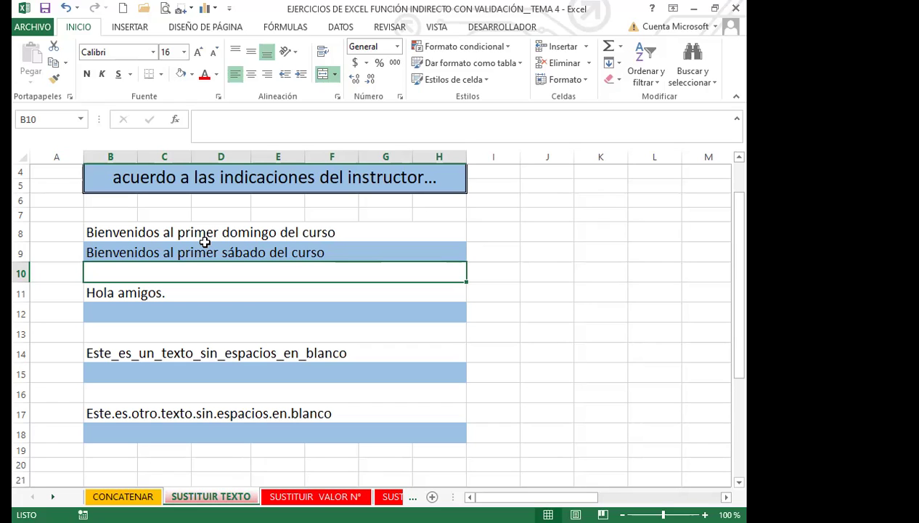
click(212, 252)
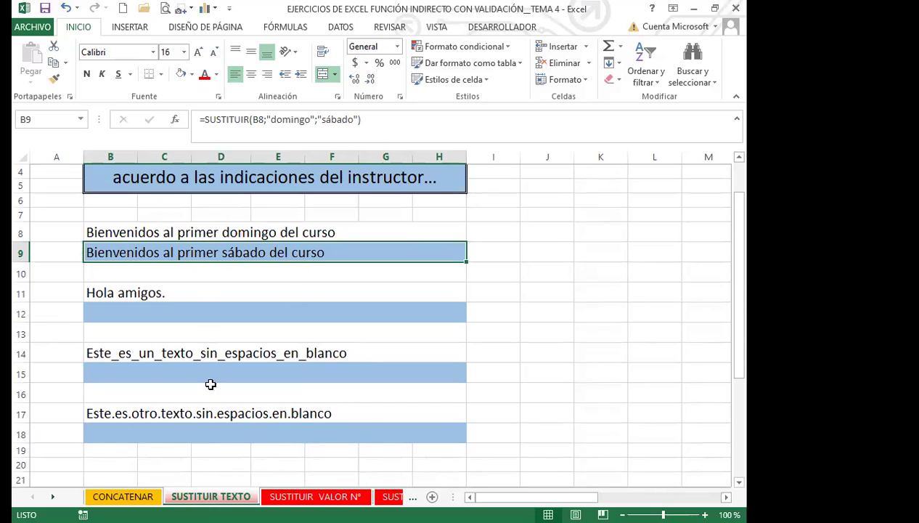
Step: Switch to the SUSTITUIR VALOR N° sheet, select F2 and read the salary condition below the table
key(ctrl+Page_Down)
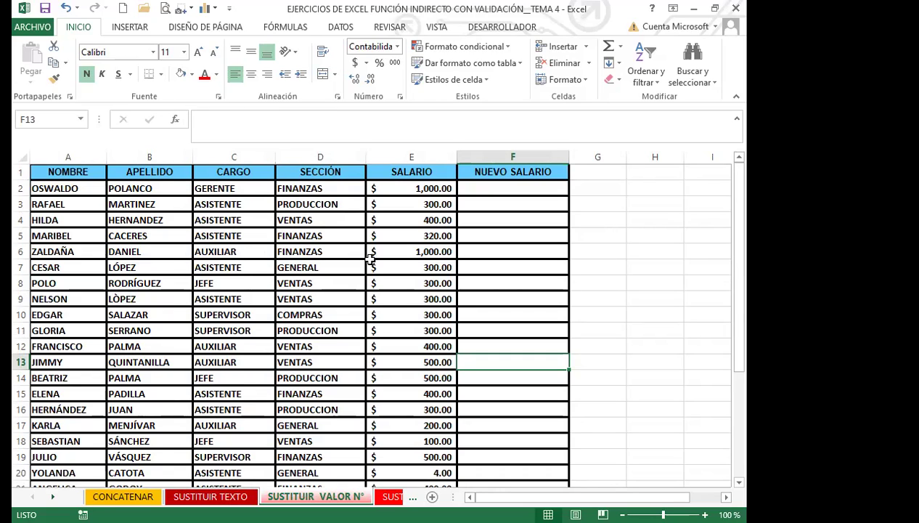
click(488, 186)
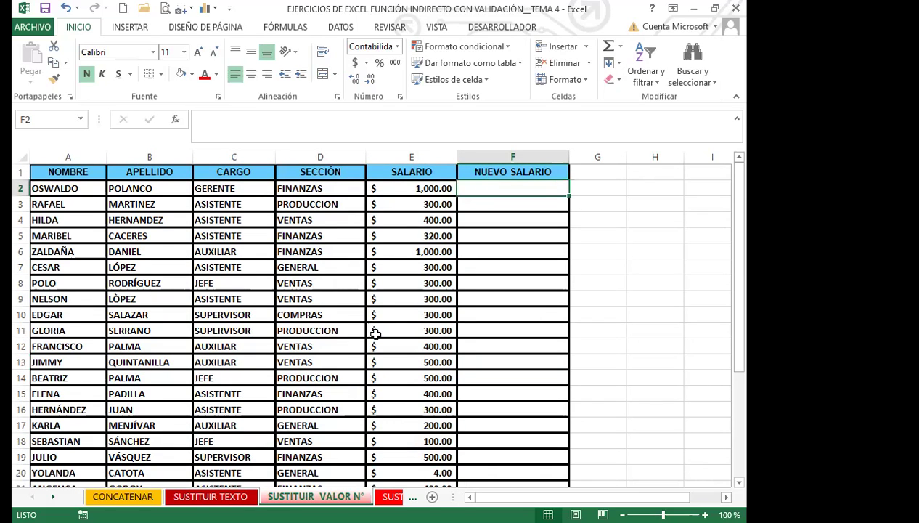
scroll(375, 330, down, 2)
scroll(330, 385, down, 1)
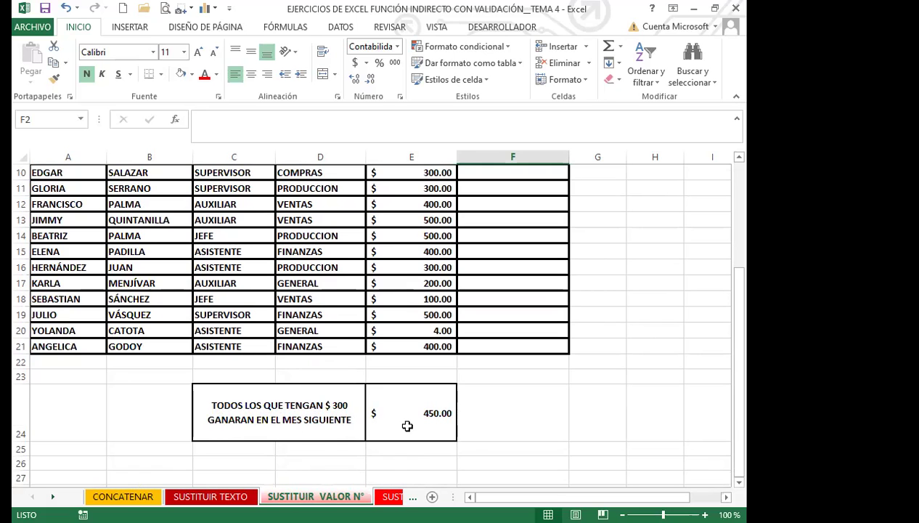
scroll(407, 426, up, 3)
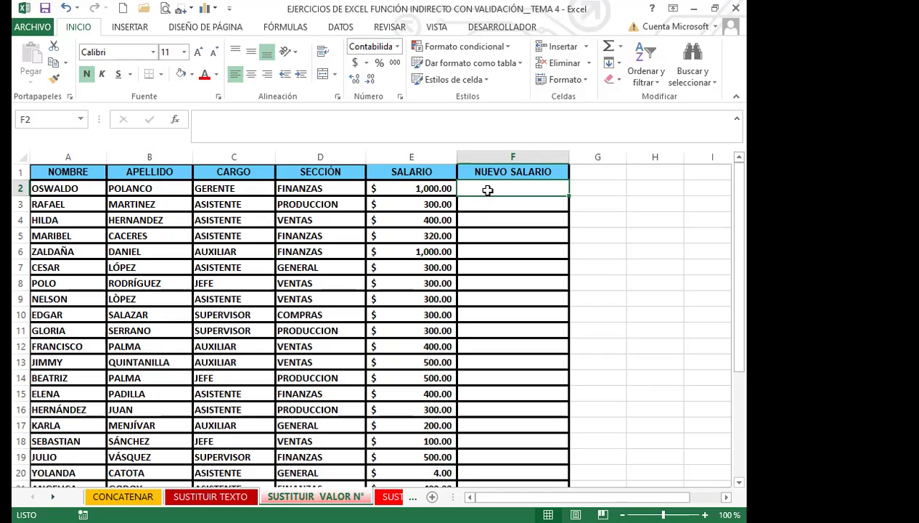
Step: Start a SUSTITUIR formula in F2 with E2 as the text and 300 as the original text
text(=)
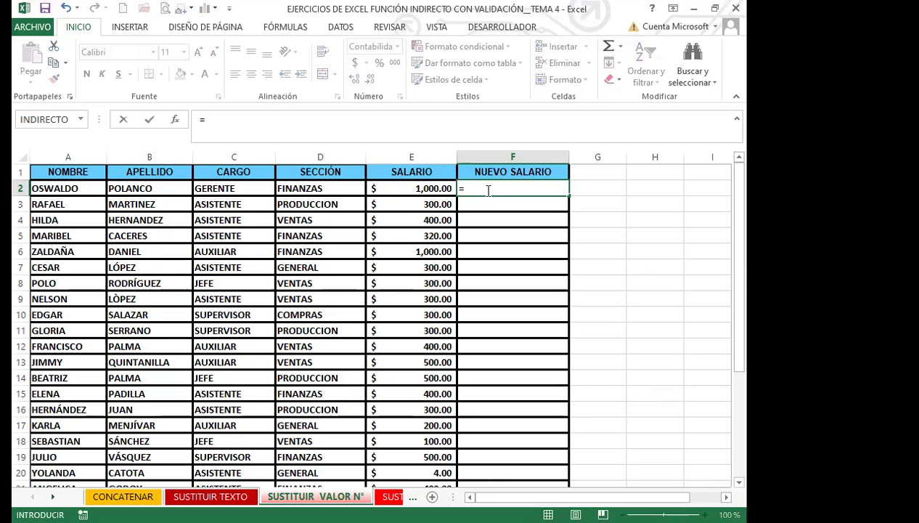
text(sus)
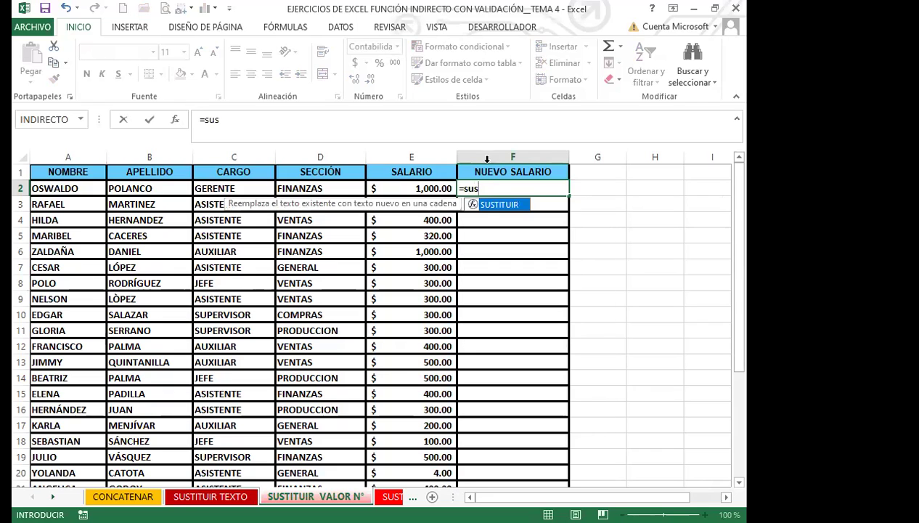
double_click(496, 205)
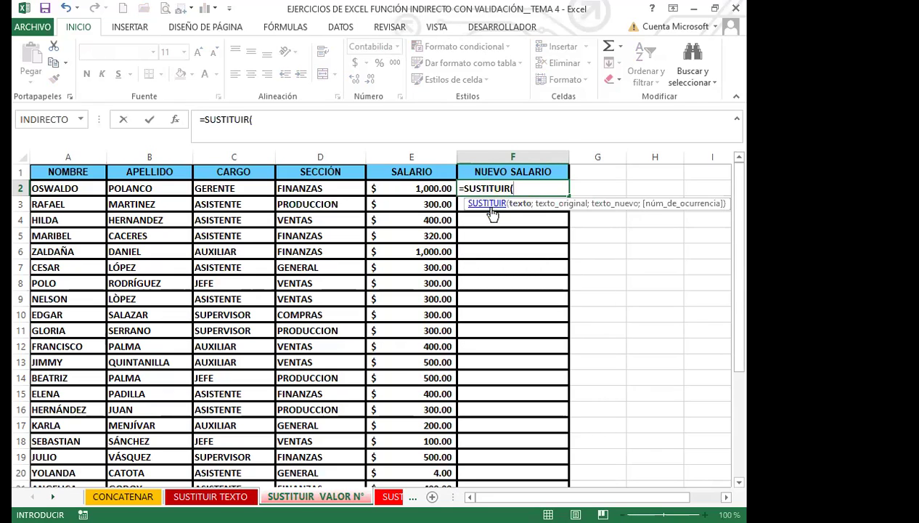
click(419, 188)
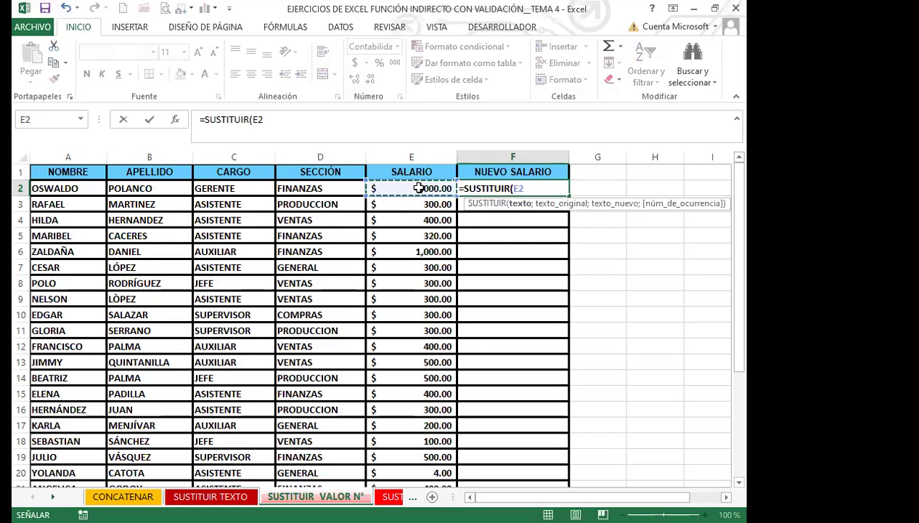
text(;)
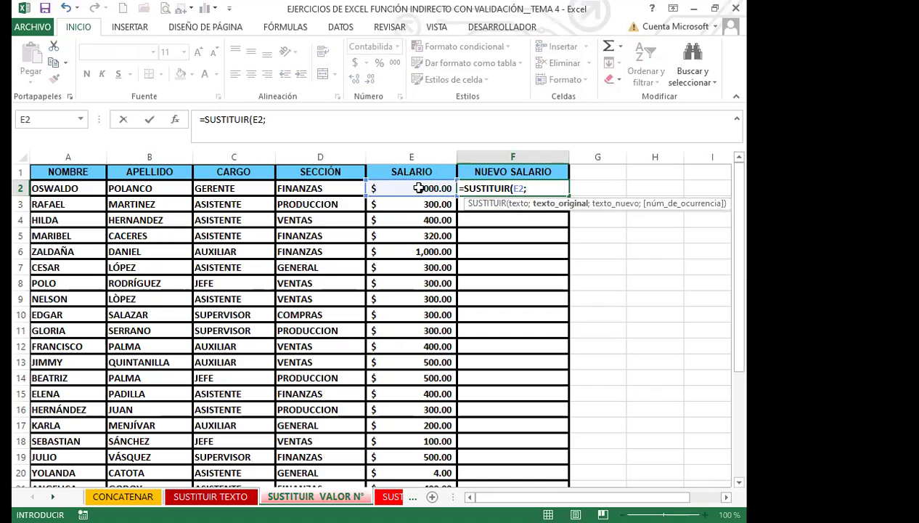
text(300)
text(;)
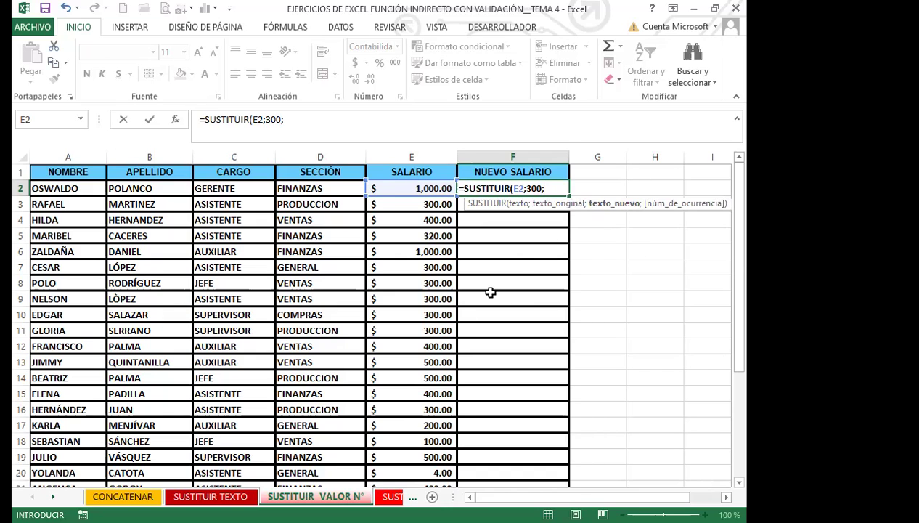
Step: Use E24 as the new text in F2's formula, make it absolute as $E$24, and enter the closed formula
scroll(390, 383, down, 4)
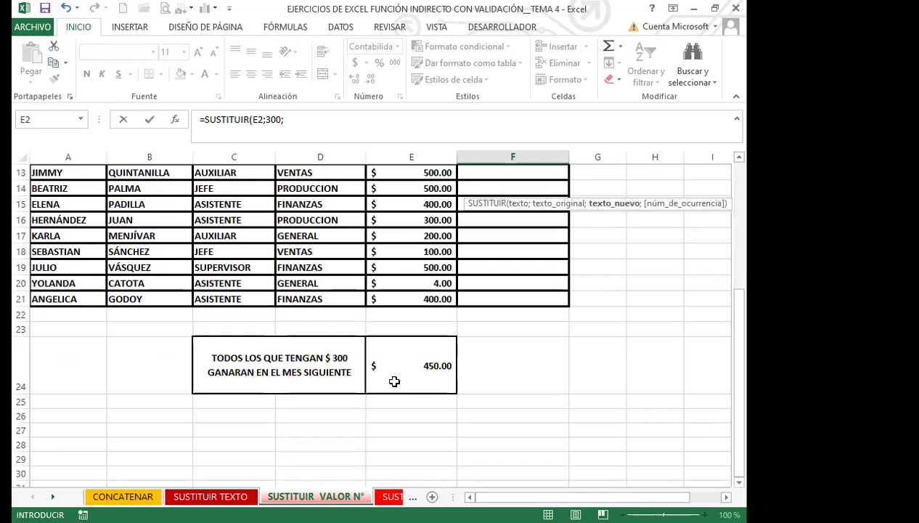
click(413, 365)
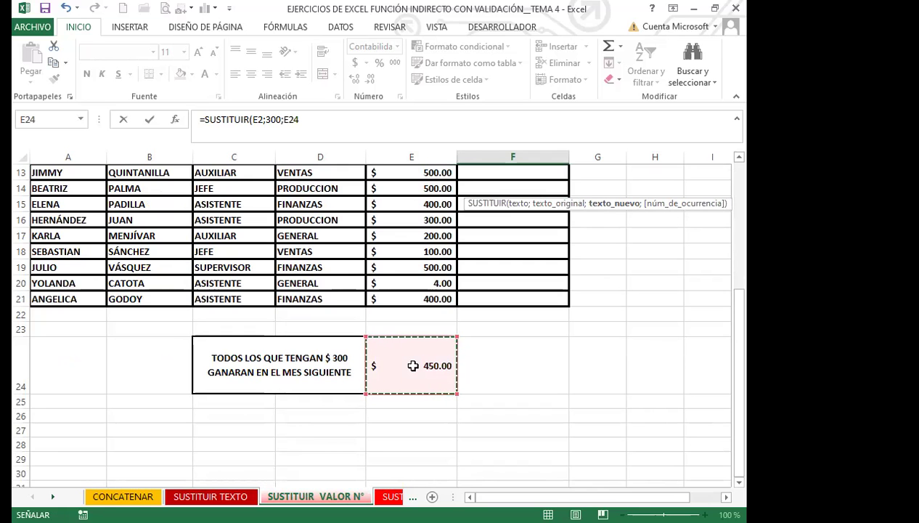
scroll(581, 346, up, 4)
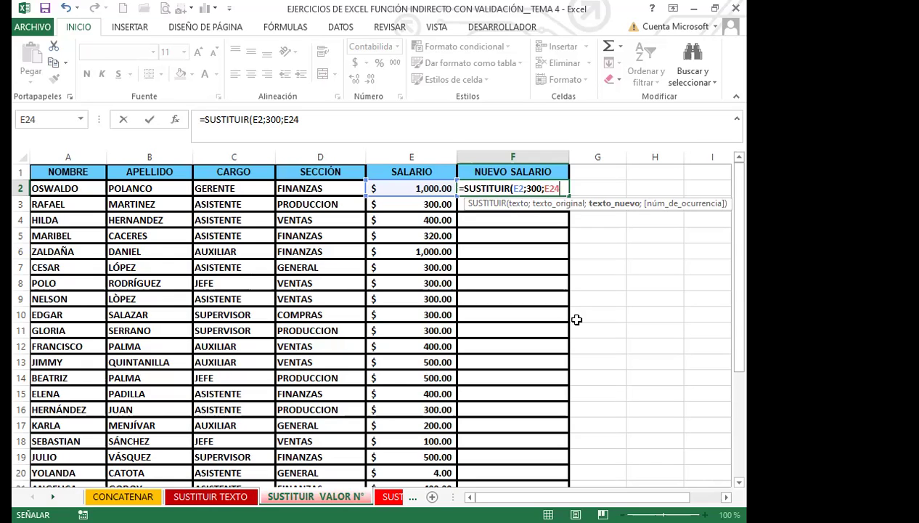
key(F4)
text())
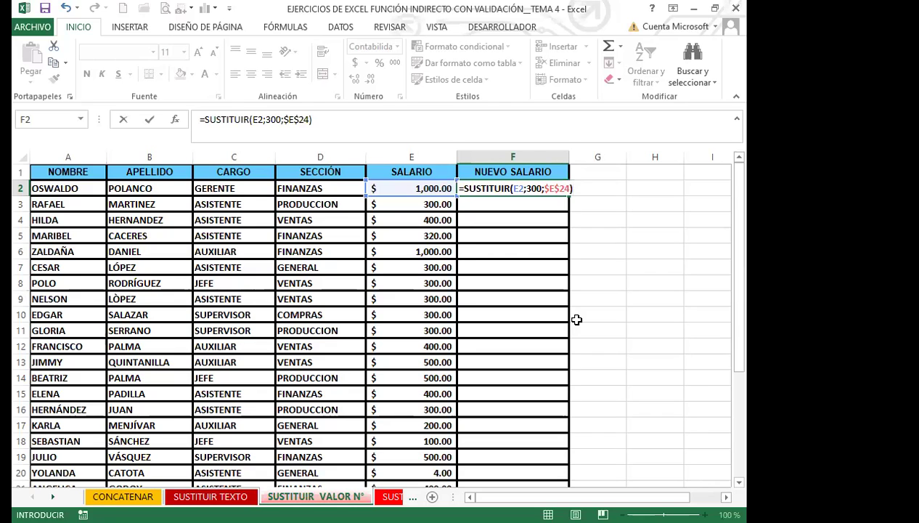
key(Return)
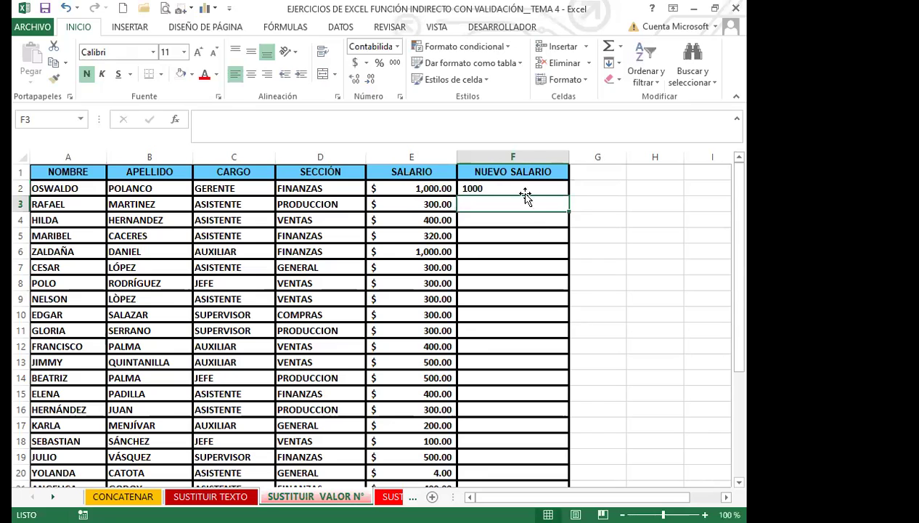
Step: Copy the F2 formula down the NUEVO SALARIO column to F21
click(513, 186)
mouse_move(566, 225)
mouse_down()
mouse_move(557, 425)
mouse_move(527, 435)
mouse_up()
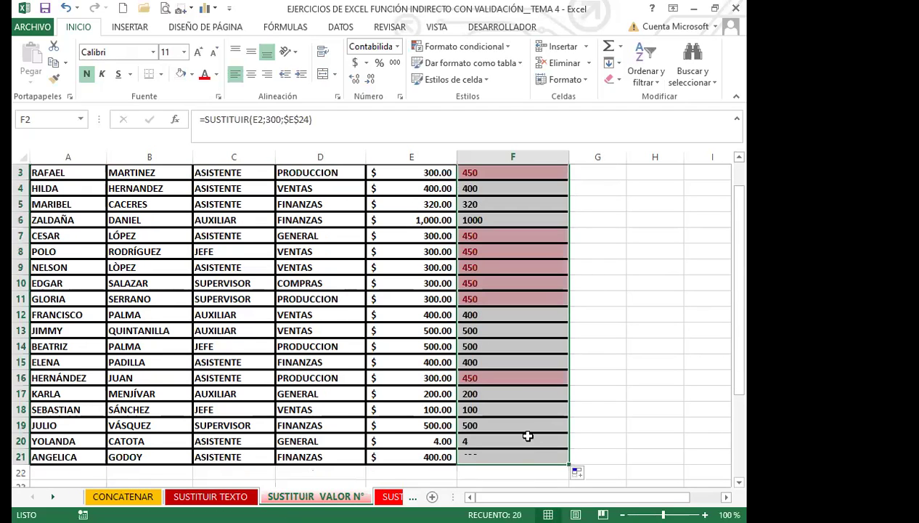
scroll(520, 382, up, 2)
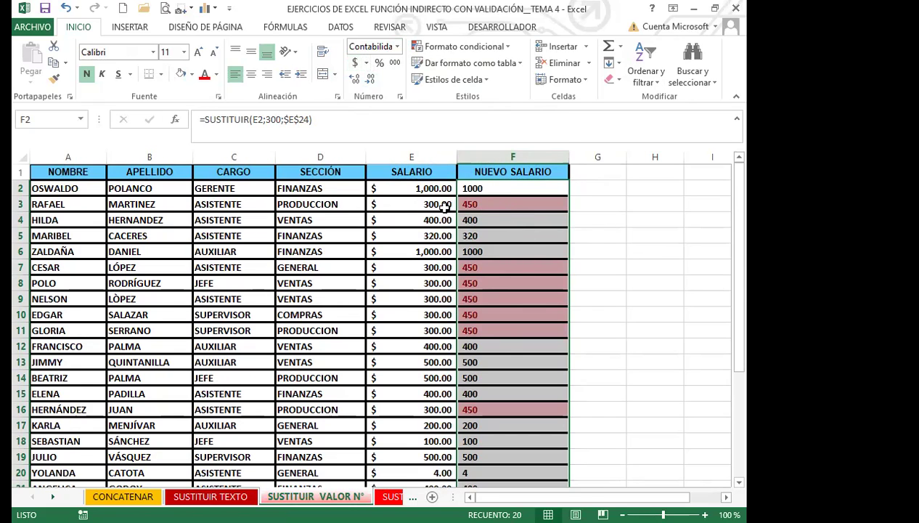
Step: Compare the 300 salaries in the SALARIO column with their results in the NUEVO SALARIO column
click(405, 204)
click(407, 270)
click(406, 284)
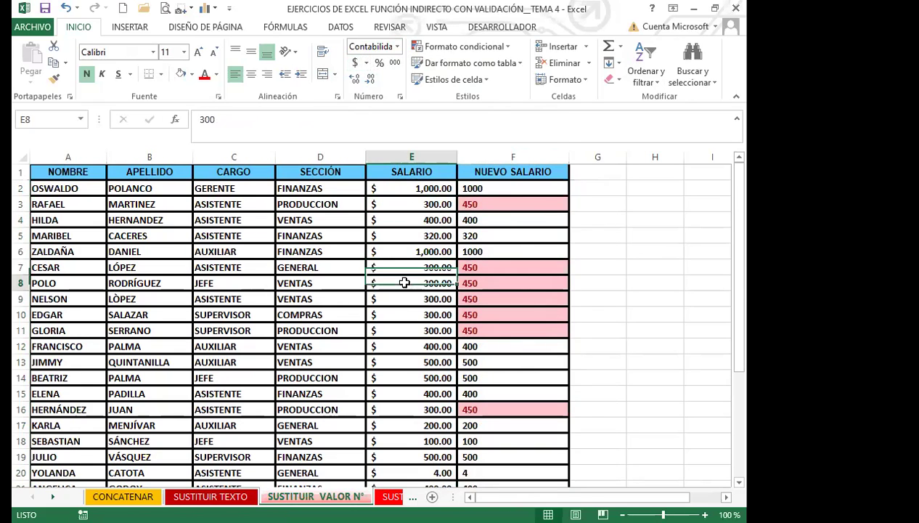
click(406, 299)
click(408, 316)
click(409, 331)
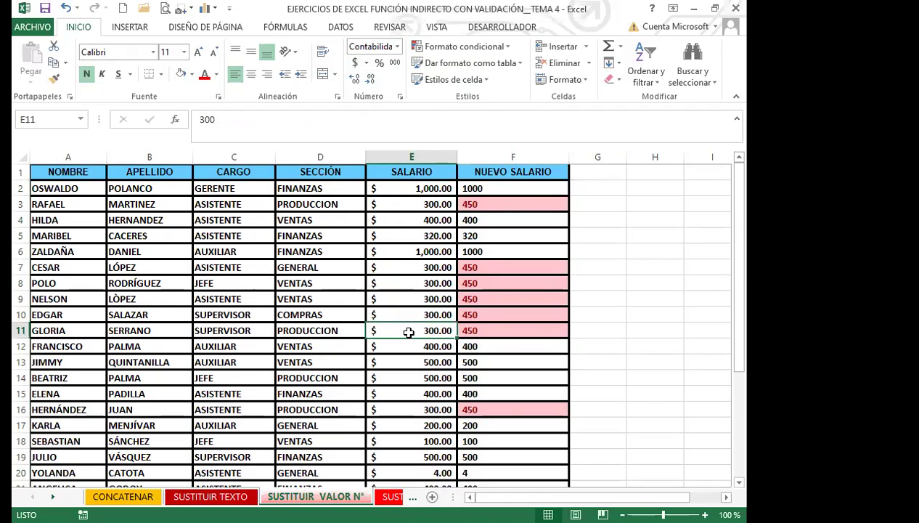
click(522, 407)
scroll(522, 407, down, 2)
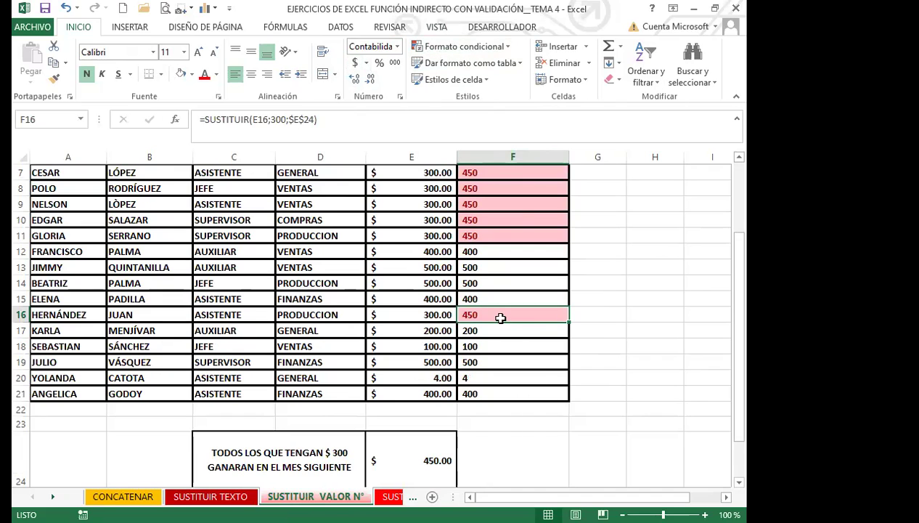
Step: Set the salary in E20 to 400
click(431, 376)
text(400)
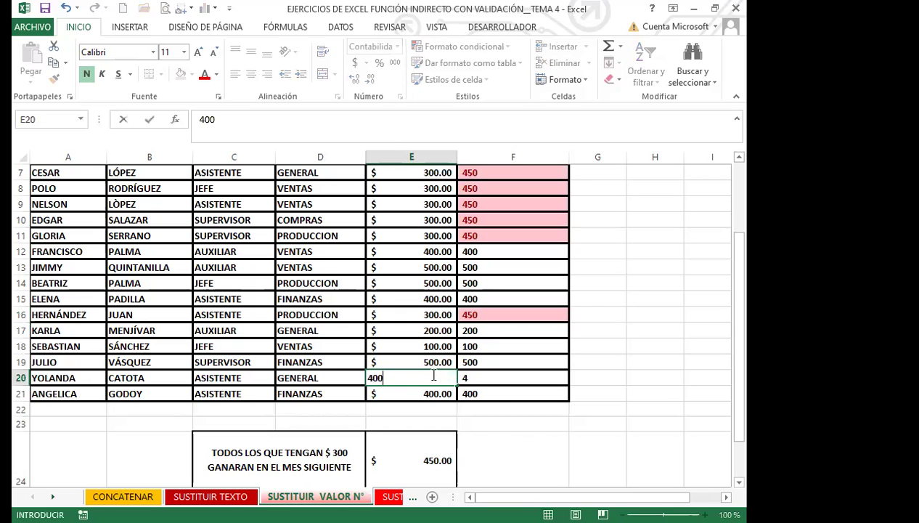
click(517, 430)
scroll(488, 348, up, 2)
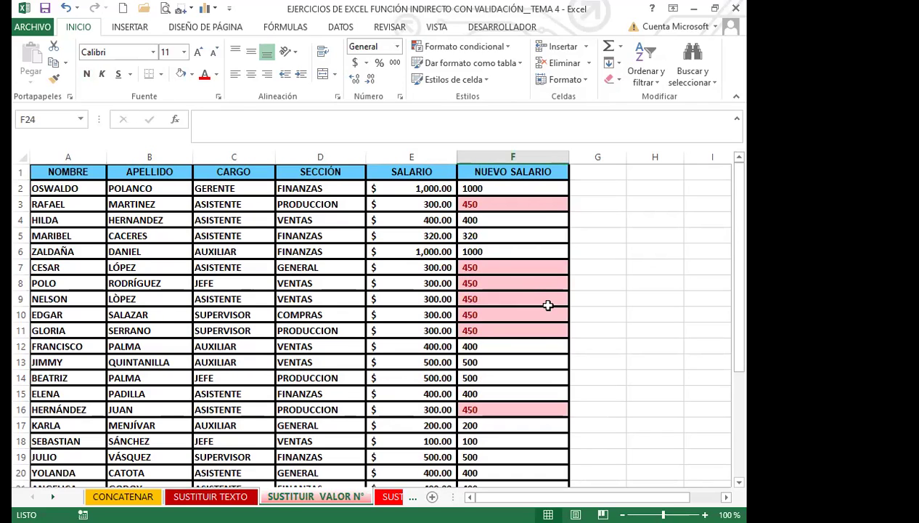
Step: Compare the SALARIO values in rows 2 to 7 with their SUSTITUIR results in the NUEVO SALARIO column
click(532, 189)
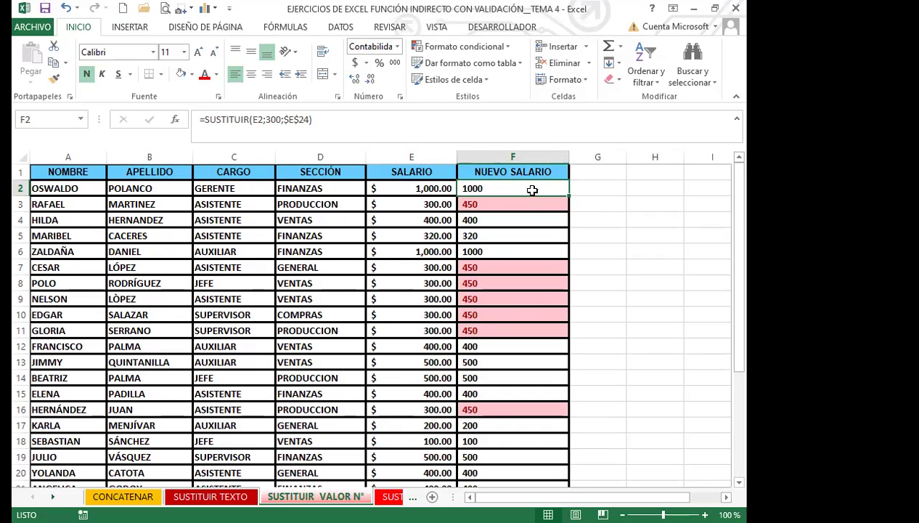
click(493, 204)
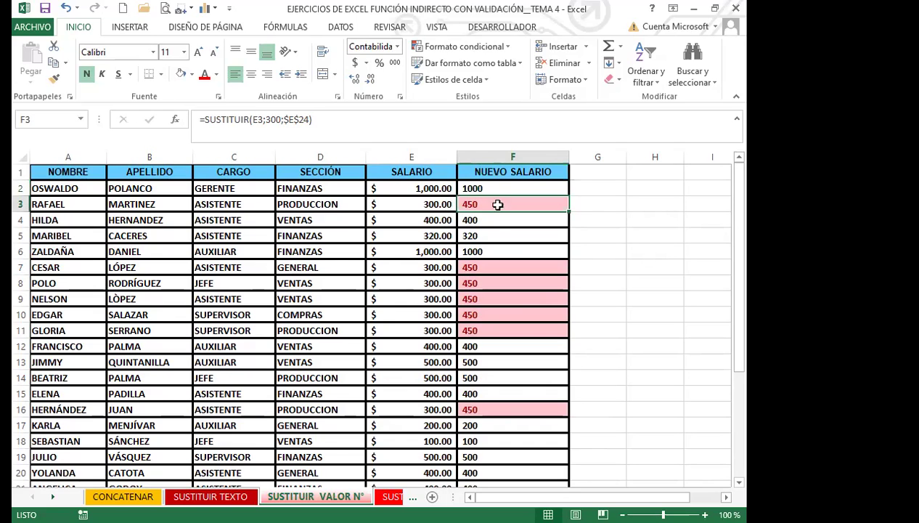
click(494, 220)
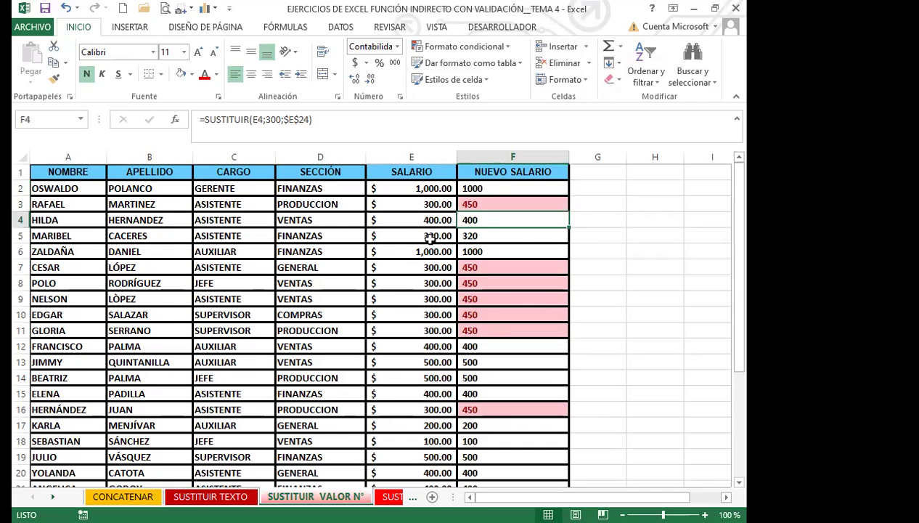
click(427, 236)
click(496, 236)
click(425, 249)
click(478, 249)
click(485, 269)
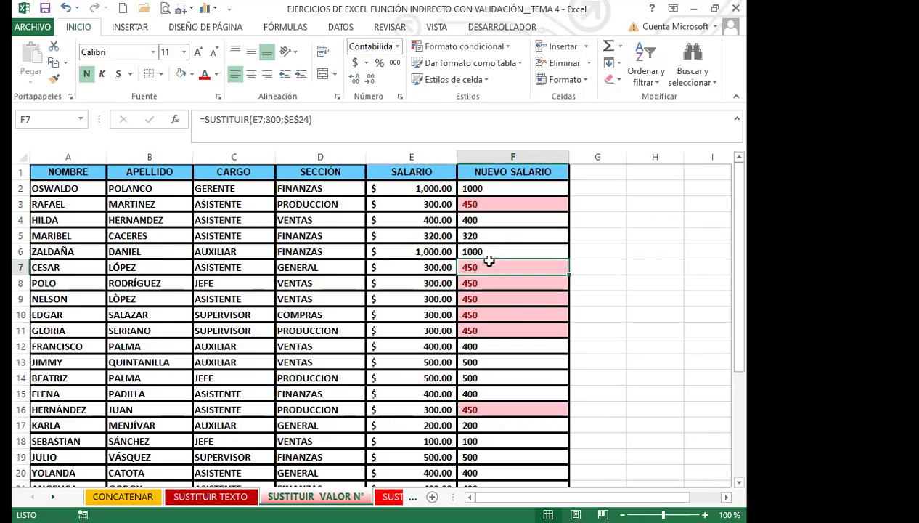
Step: Check the highlighted NUEVO SALARIO results in F11 and F16 against the replacement salary in E24
scroll(508, 324, down, 2)
click(496, 315)
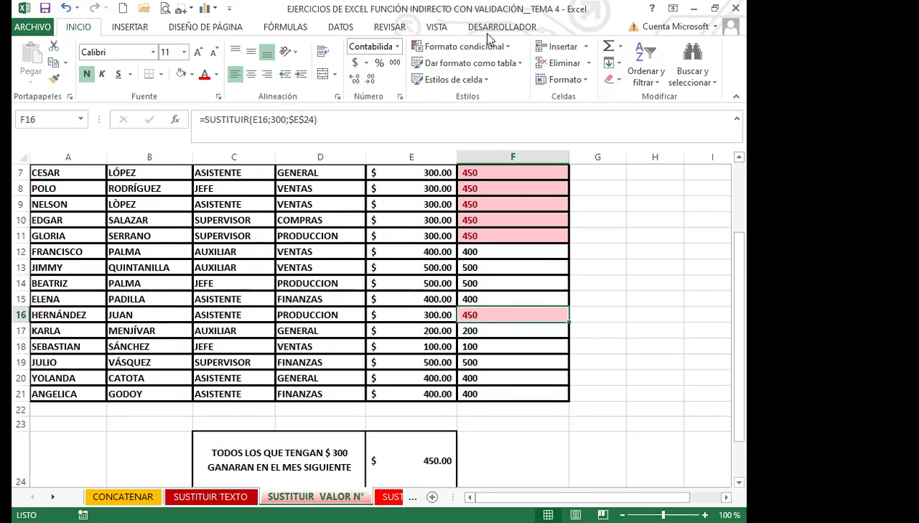
click(492, 235)
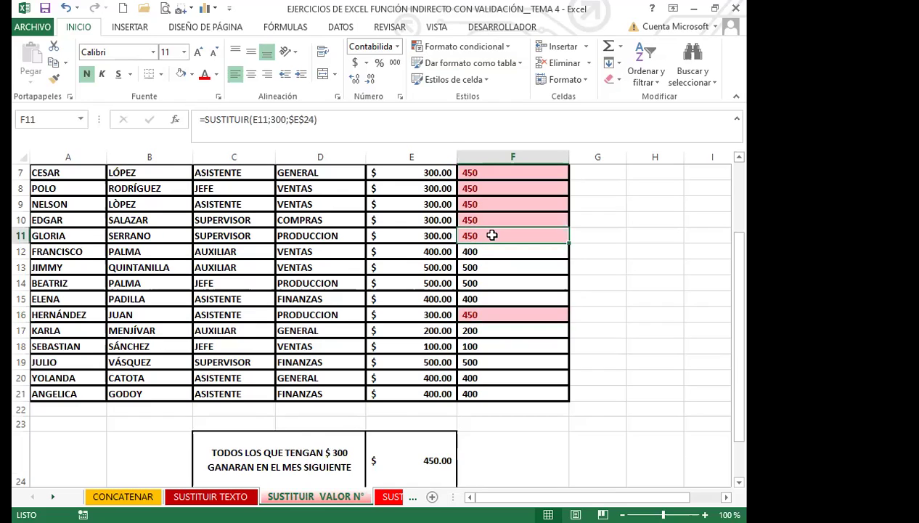
click(489, 314)
scroll(521, 329, up, 2)
scroll(528, 312, down, 1)
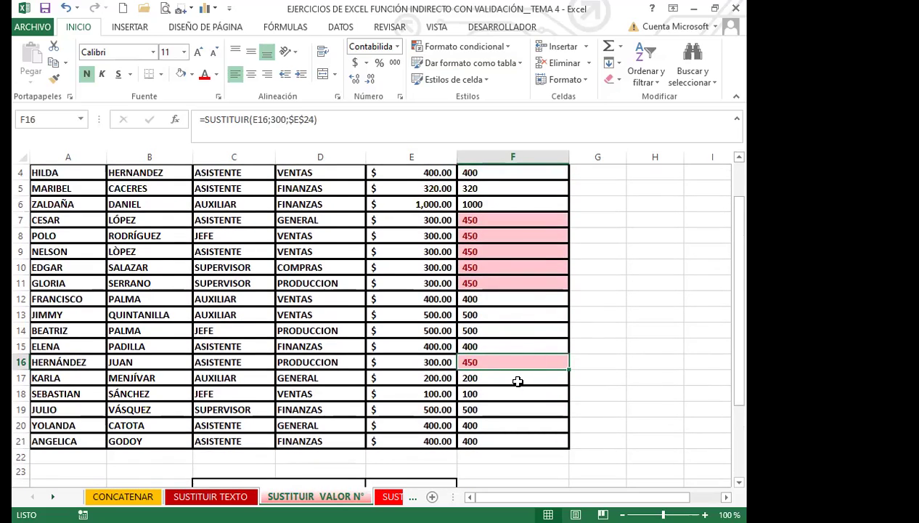
scroll(515, 379, down, 3)
click(440, 368)
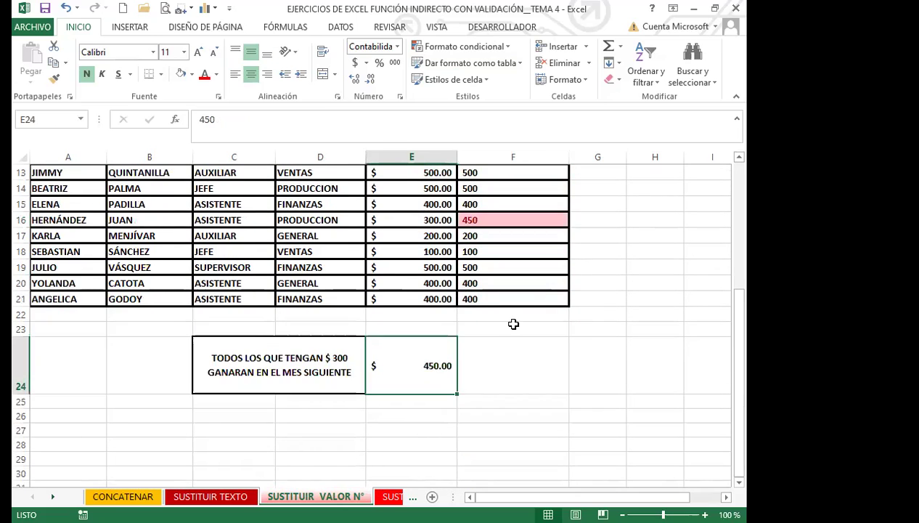
scroll(581, 349, up, 4)
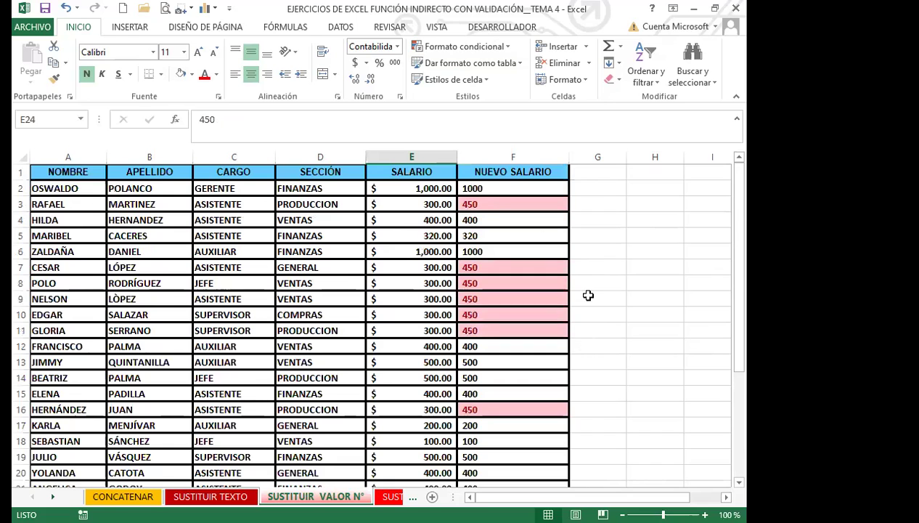
scroll(609, 324, down, 1)
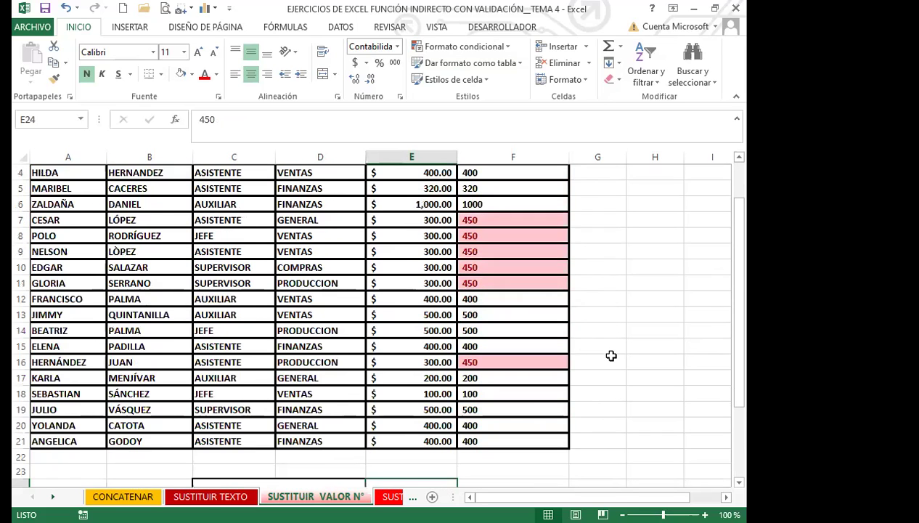
scroll(611, 356, down, 1)
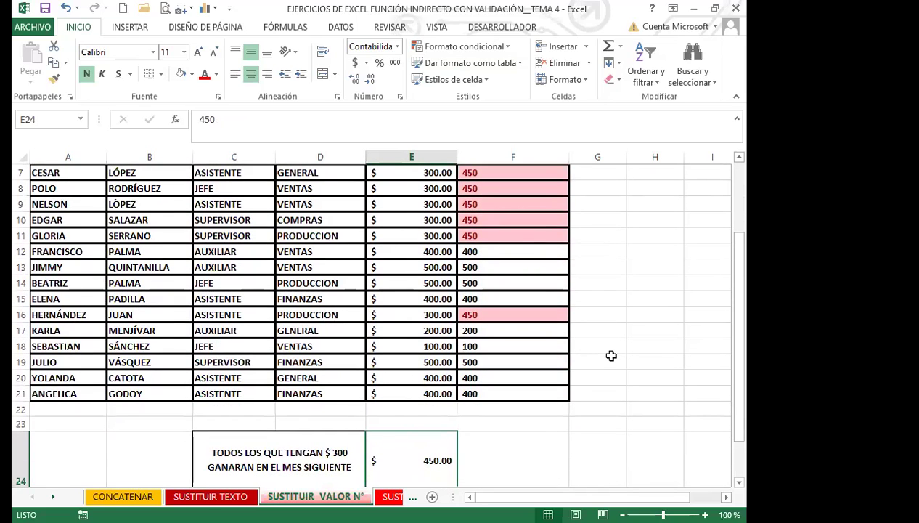
scroll(612, 356, up, 2)
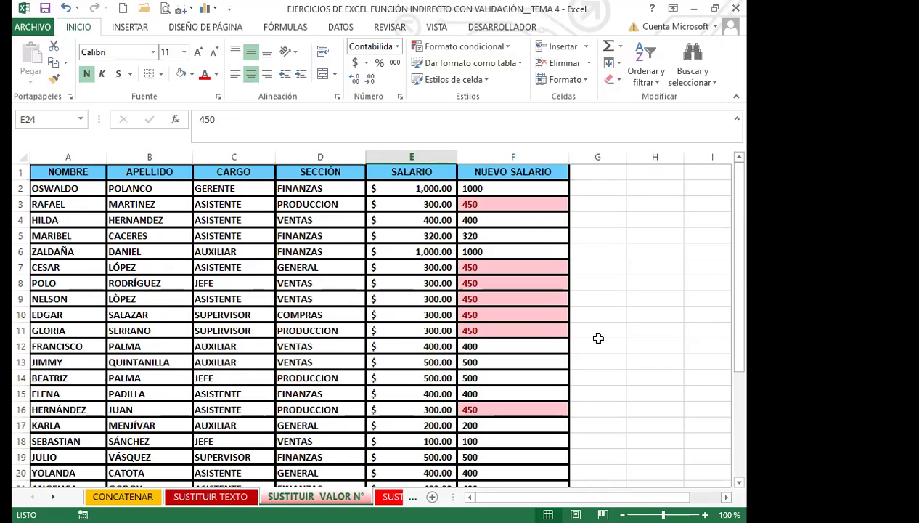
Step: Review the F2 formula, the NUEVO SALARIO range F2:F21 and the replacement salary in E24
click(530, 189)
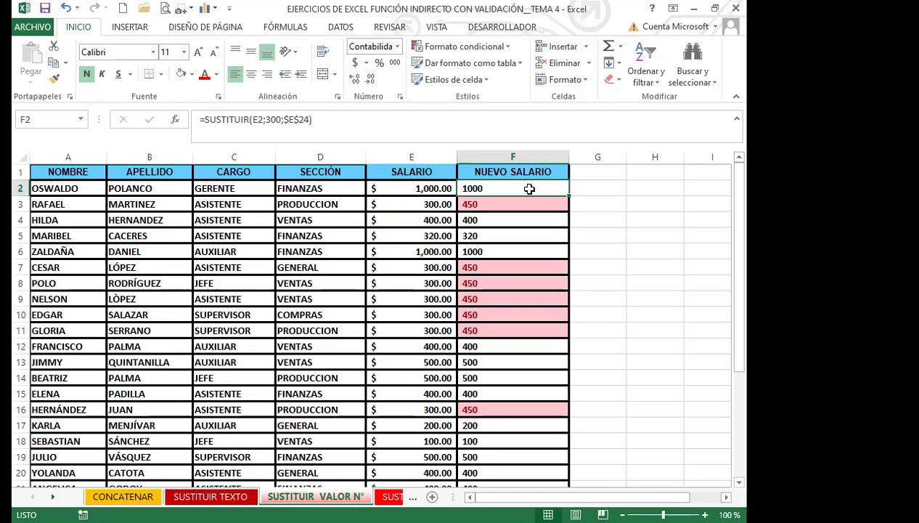
drag(522, 186, 516, 485)
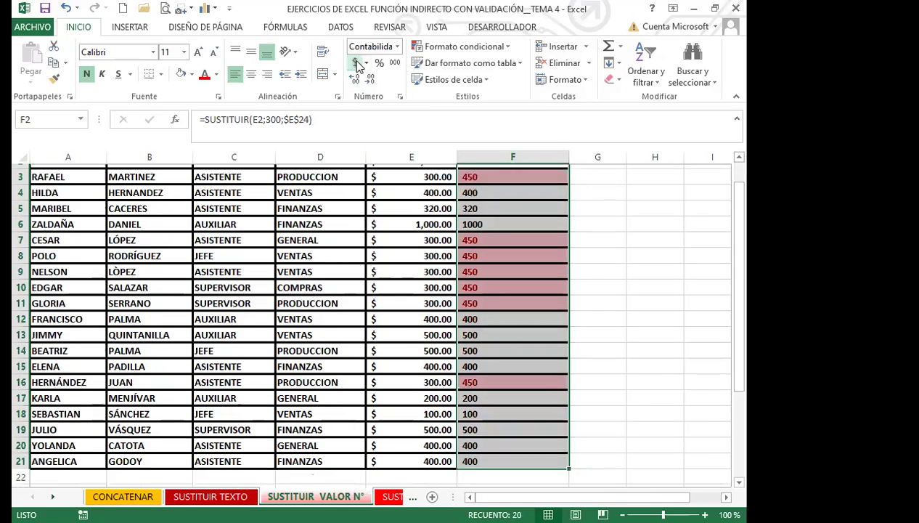
scroll(358, 65, up, 1)
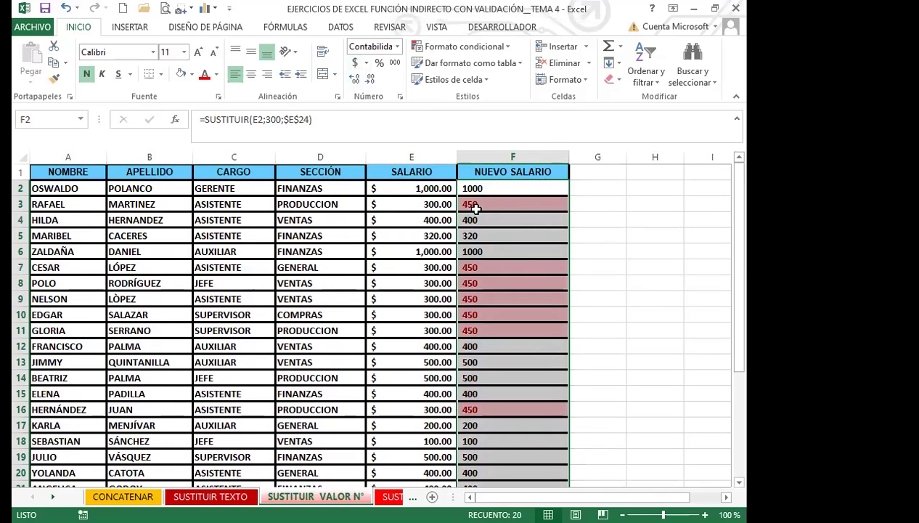
click(489, 188)
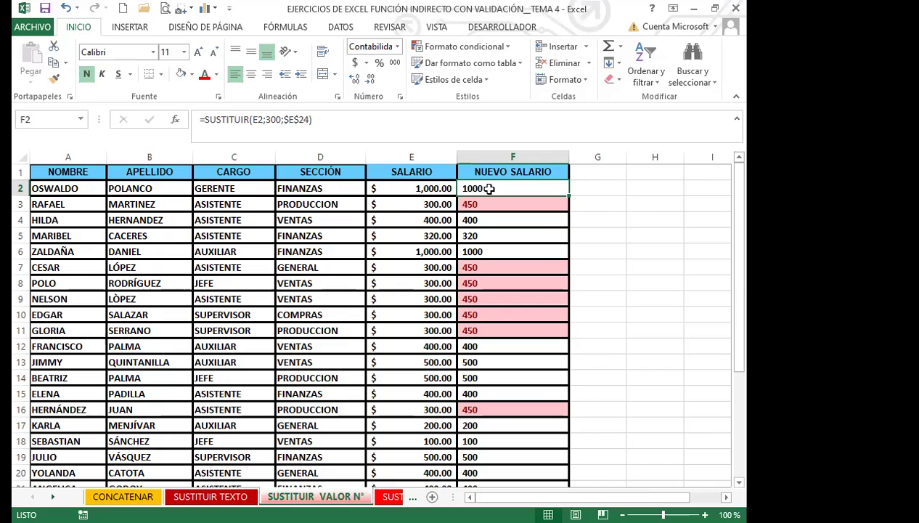
scroll(419, 447, down, 4)
scroll(402, 408, up, 1)
click(403, 425)
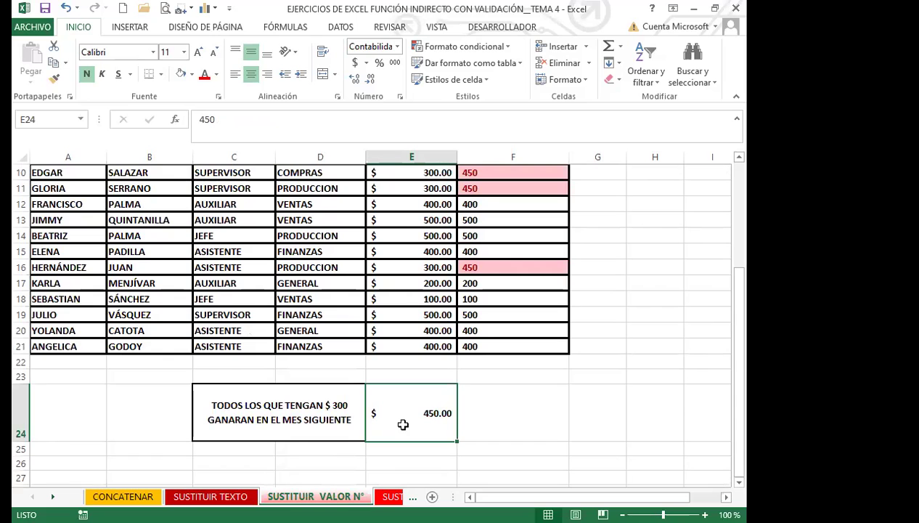
scroll(484, 373, up, 3)
scroll(496, 374, down, 1)
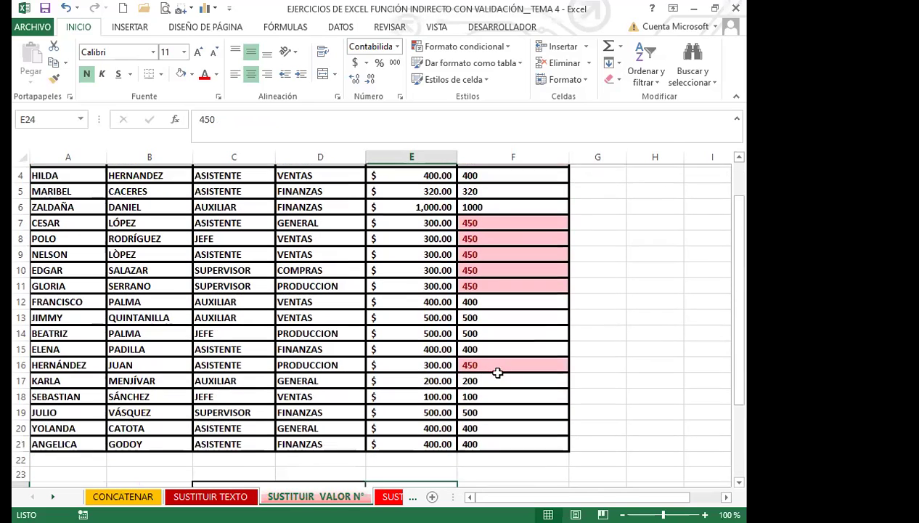
scroll(507, 316, up, 1)
drag(517, 188, 526, 441)
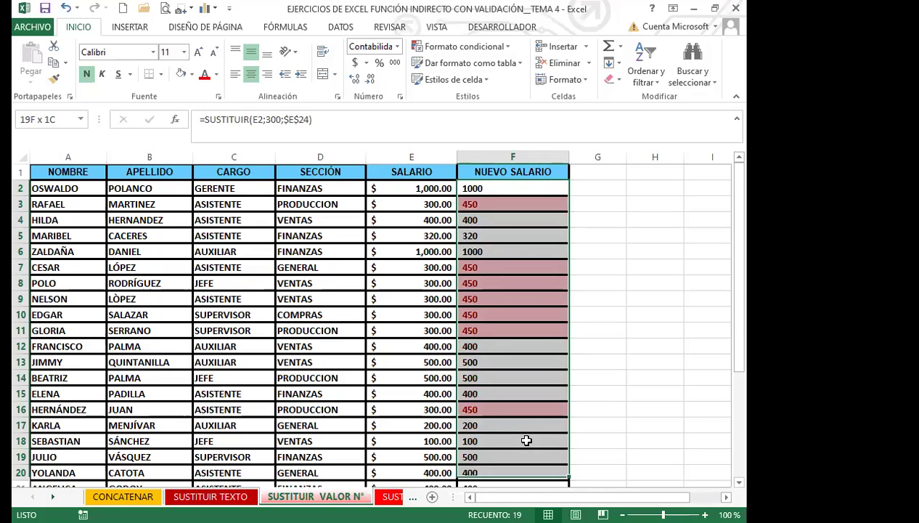
drag(677, 55, 502, 256)
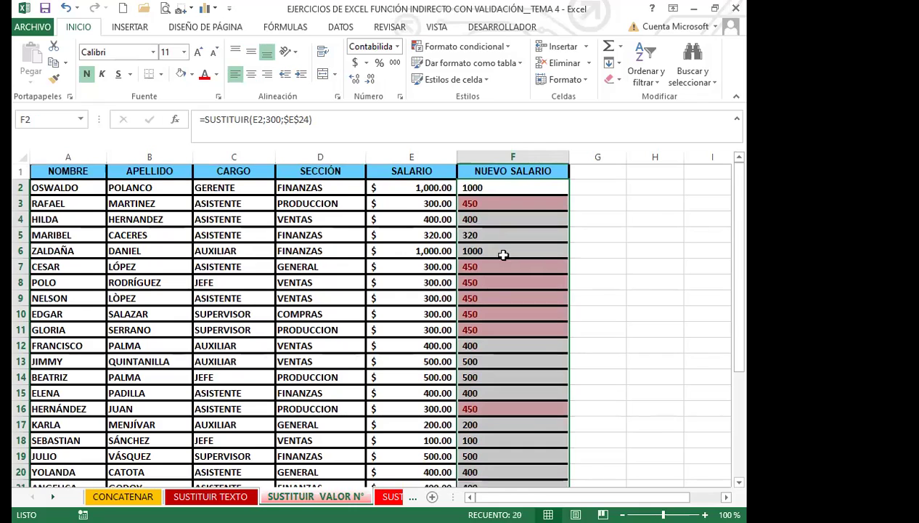
click(509, 48)
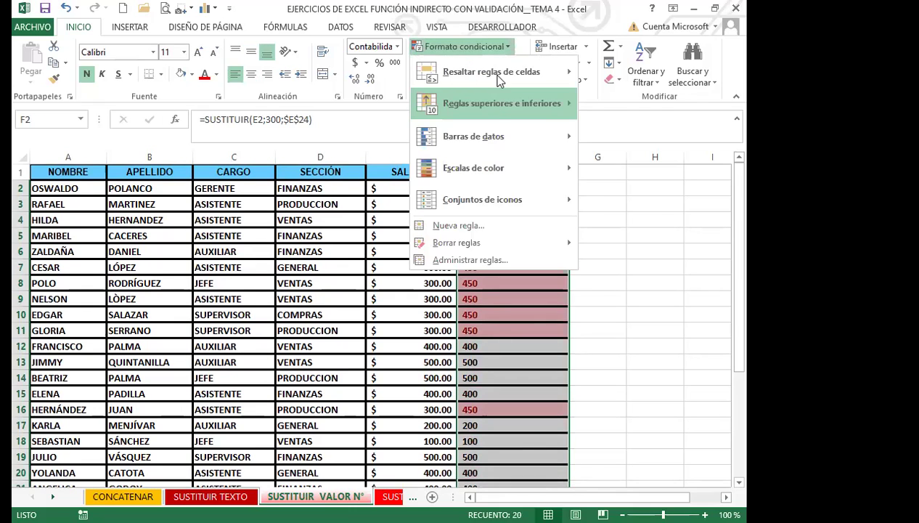
mouse_move(499, 80)
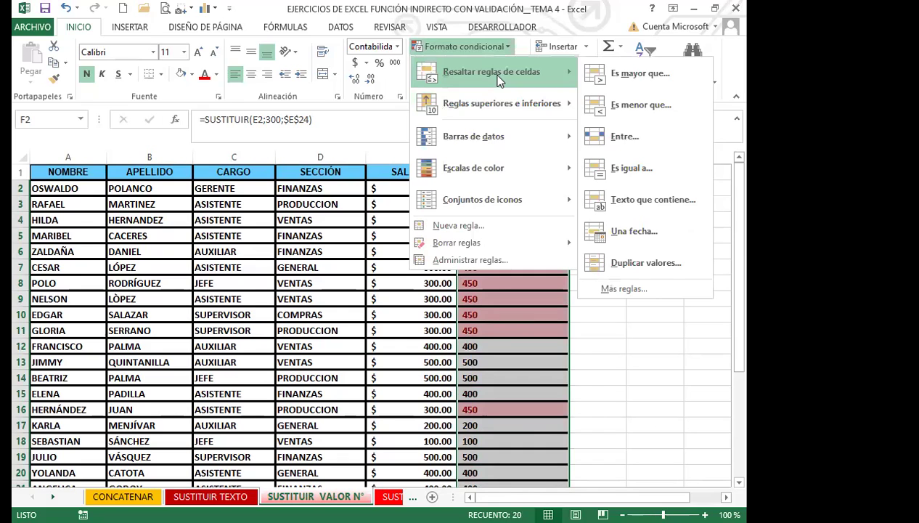
click(626, 167)
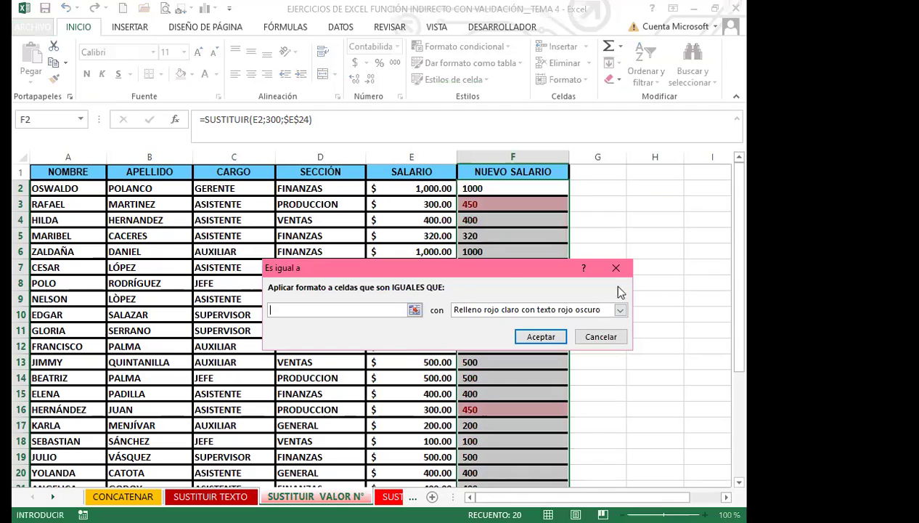
click(600, 338)
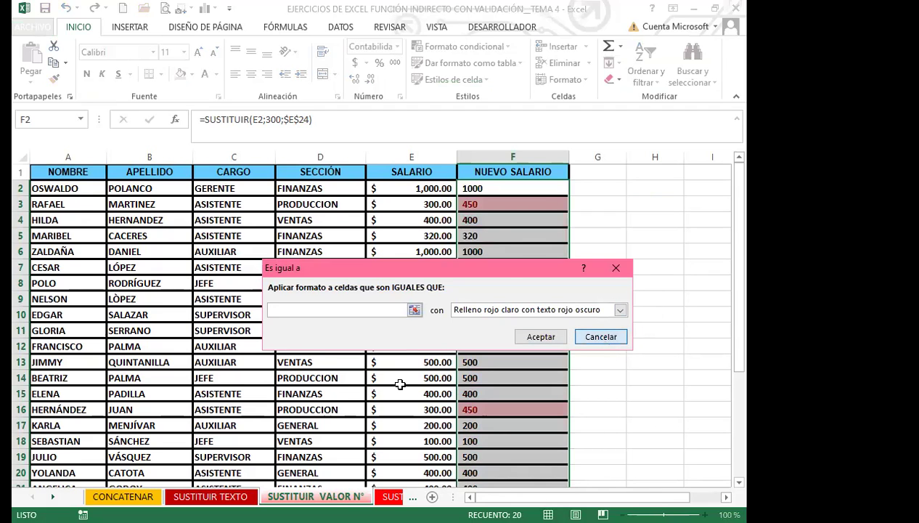
scroll(525, 254, down, 4)
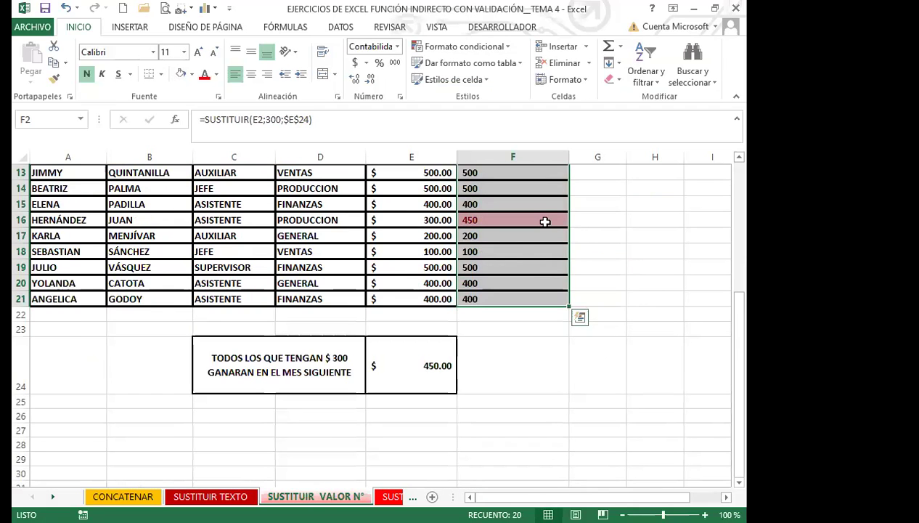
scroll(509, 218, up, 4)
click(500, 206)
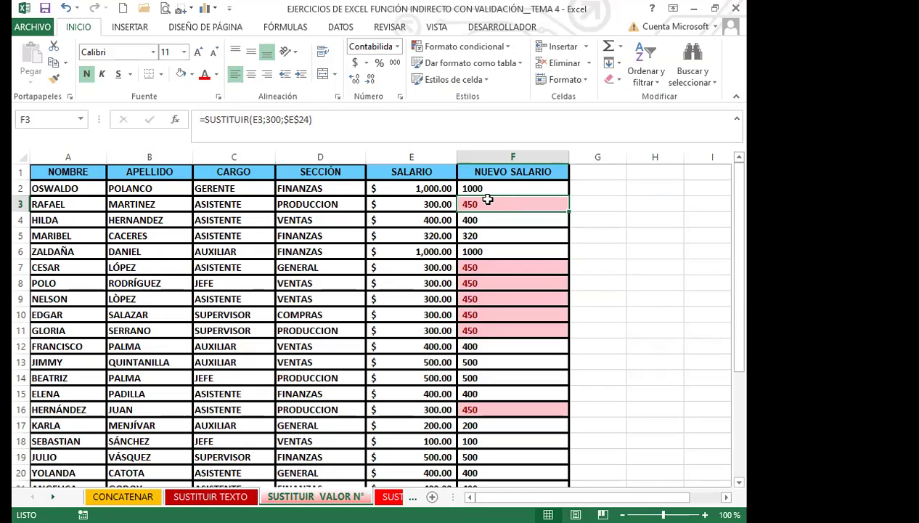
Step: Start an "Es igual a" conditional formatting rule on F2:F21 that compares the cells with $E$24
drag(491, 189, 488, 429)
scroll(488, 429, up, 1)
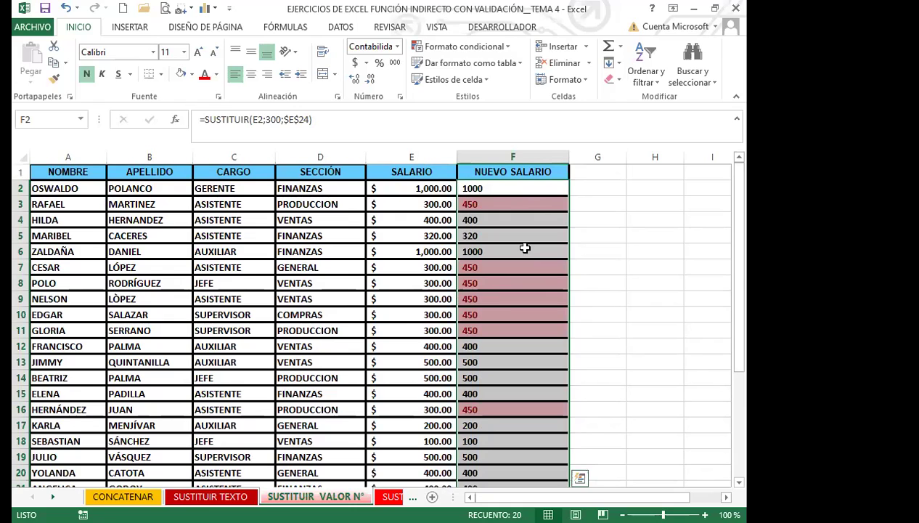
click(512, 48)
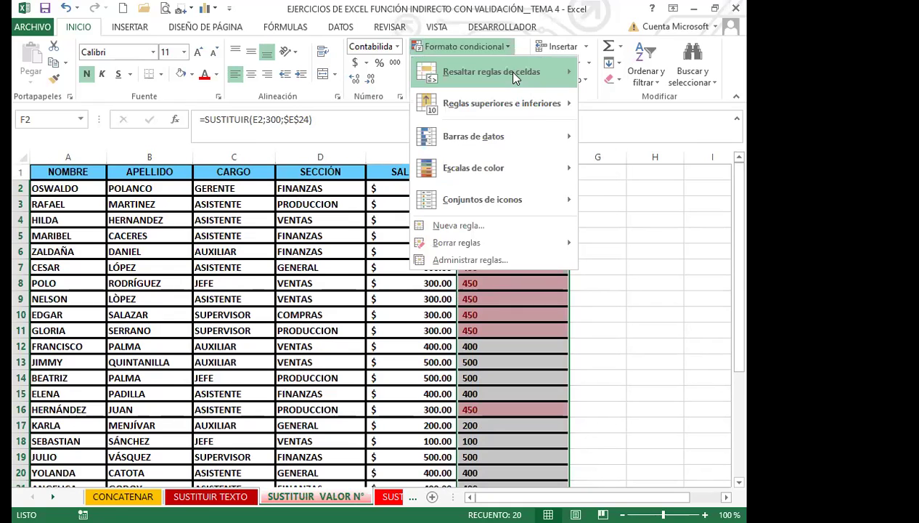
mouse_move(513, 74)
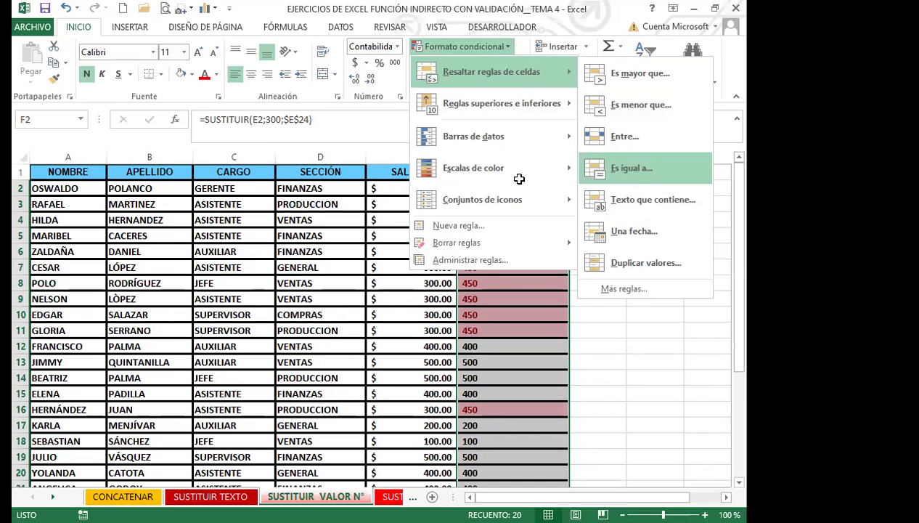
click(631, 168)
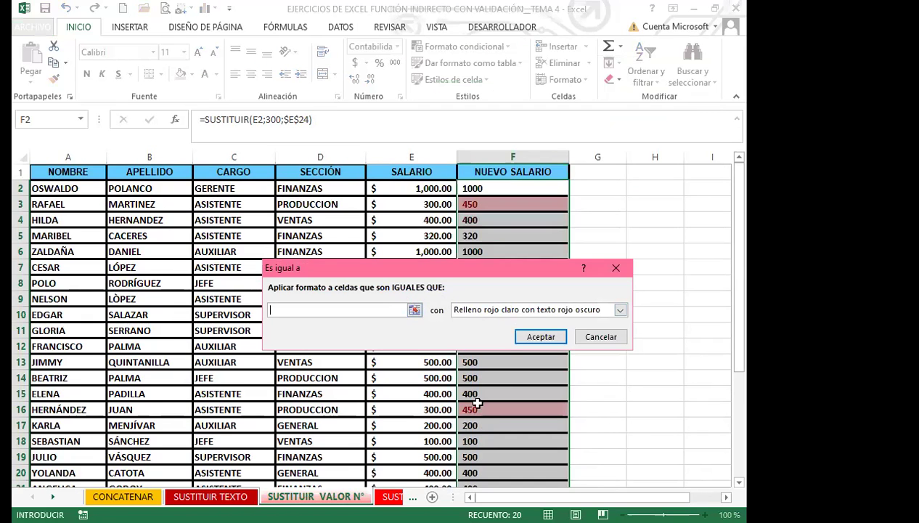
scroll(478, 404, down, 3)
click(411, 411)
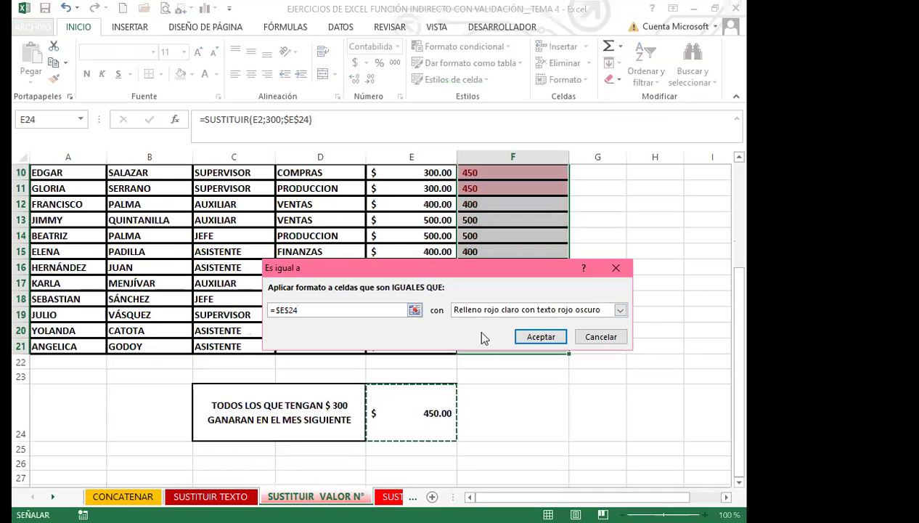
Step: Try to finish the "Es igual a" rule for $E$24 with a custom format using a horizontal white-to-blue gradient fill
click(620, 310)
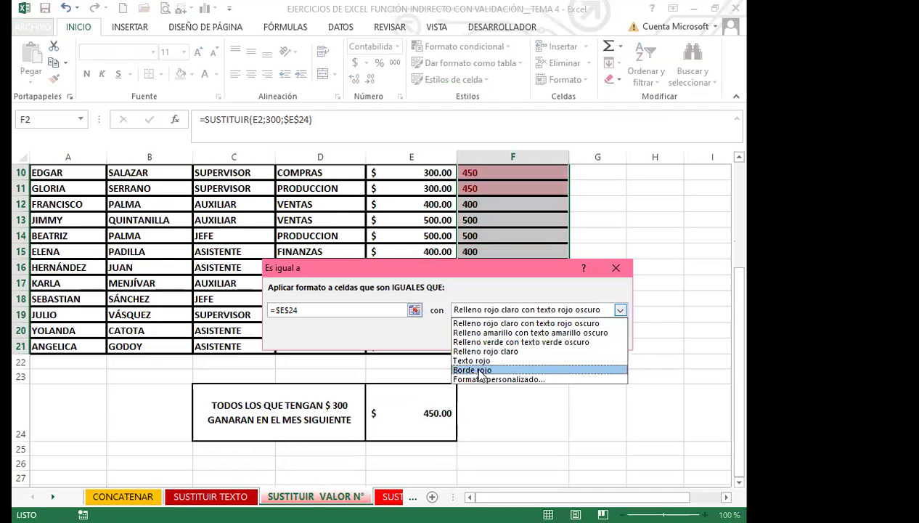
click(501, 341)
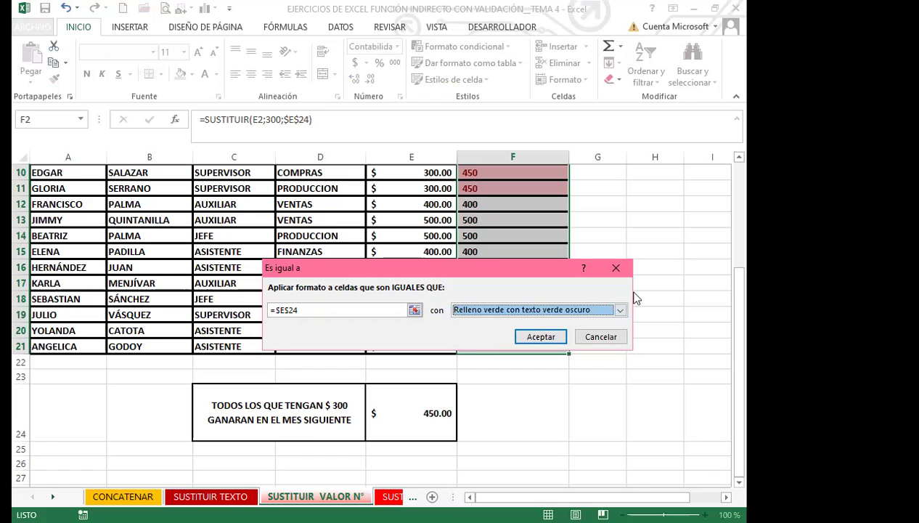
click(620, 310)
click(473, 380)
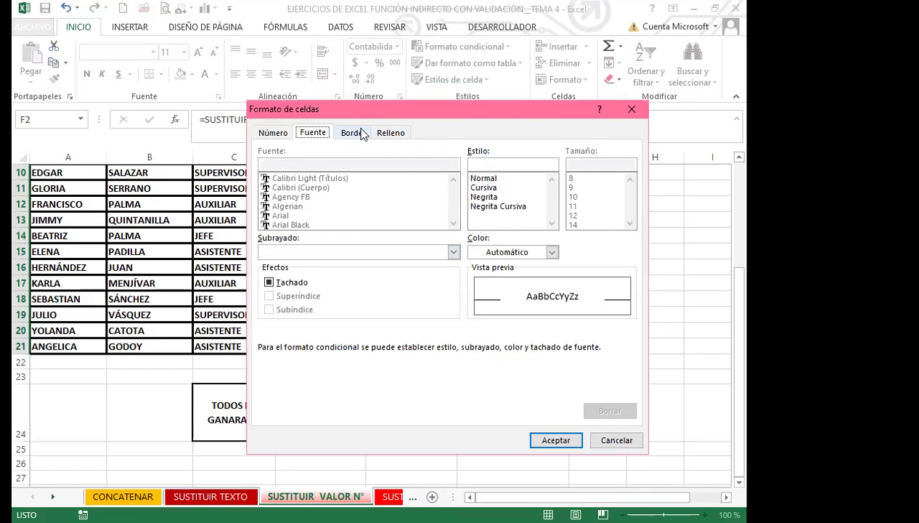
click(354, 133)
click(404, 136)
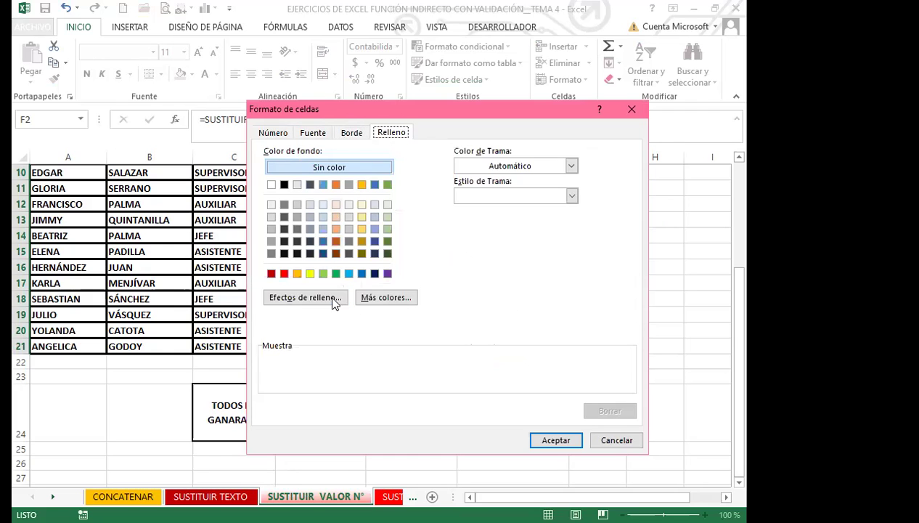
click(509, 188)
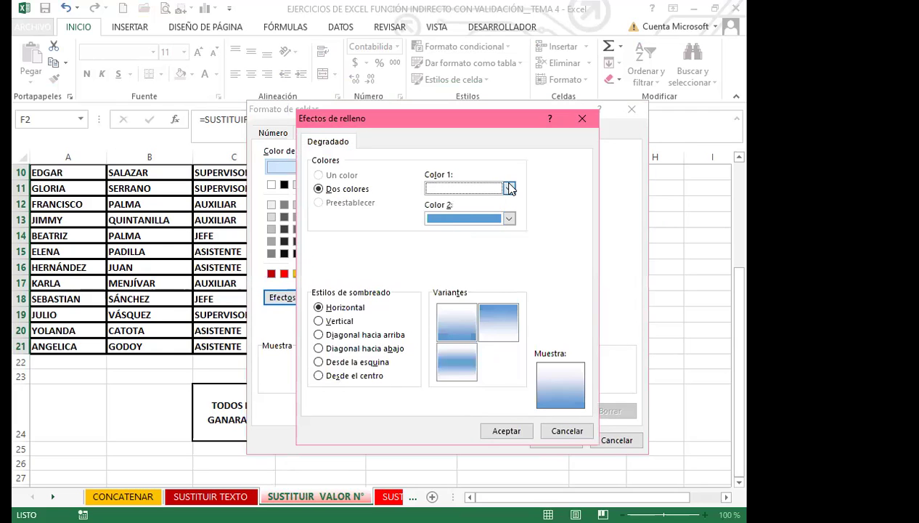
click(507, 431)
click(556, 440)
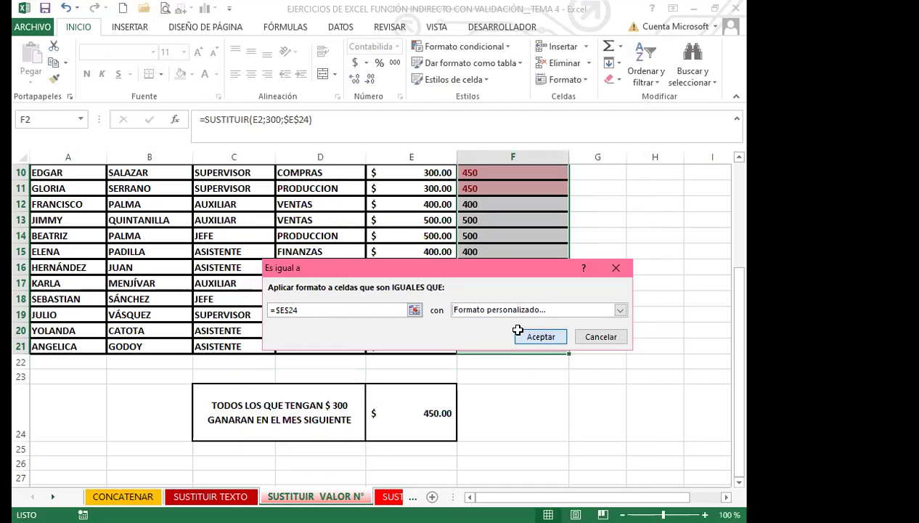
key(Return)
Step: Start another "Es igual a" conditional formatting rule on the NUEVO SALARIO cells F2:F21, comparing them with $E$24
scroll(488, 220, up, 2)
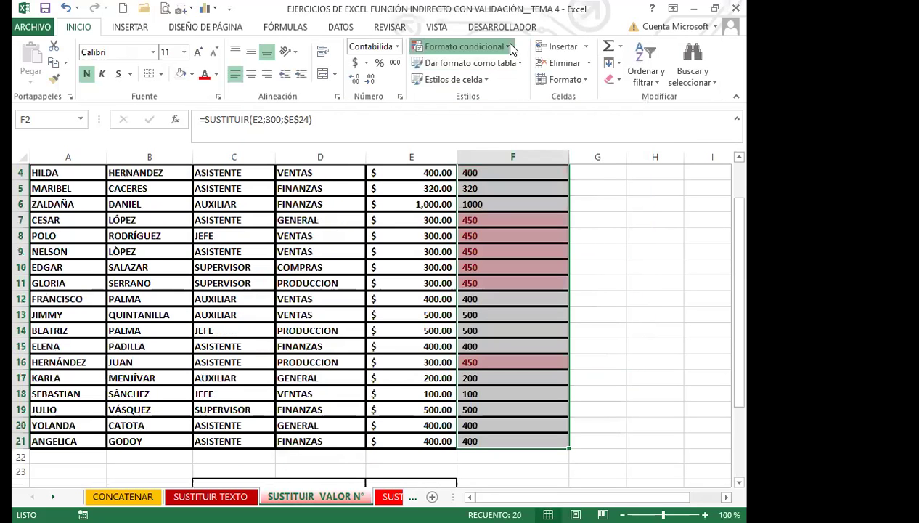
click(507, 45)
mouse_move(522, 72)
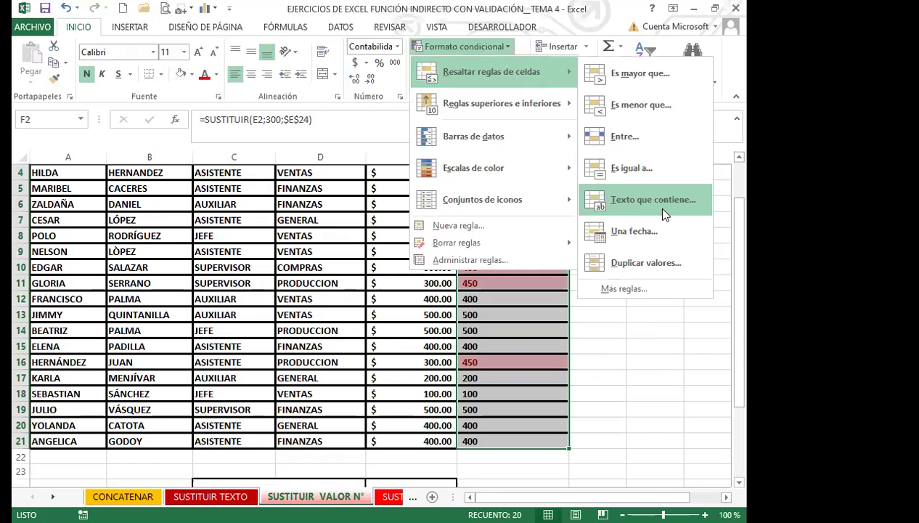
click(629, 170)
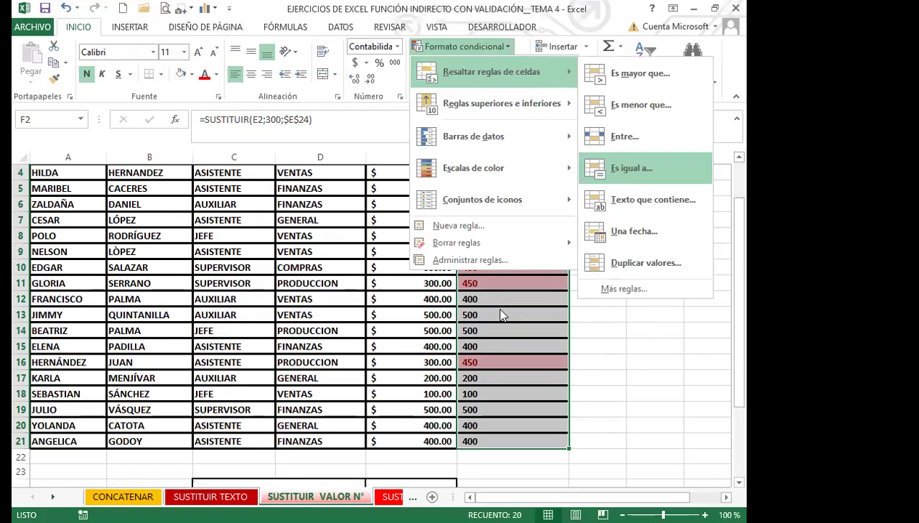
click(385, 418)
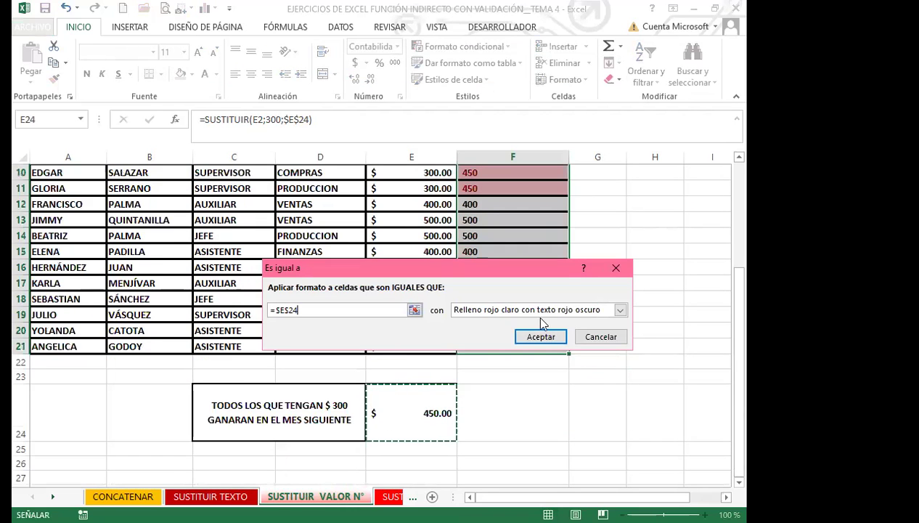
Step: Give the rule a custom format with a horizontal two-colour gradient fill from yellow to blue and apply it
click(619, 309)
click(494, 379)
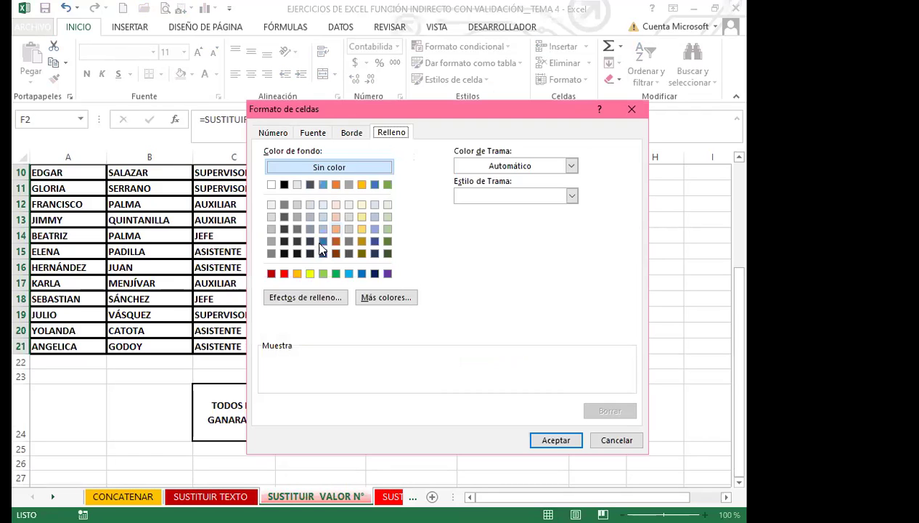
click(336, 274)
click(305, 297)
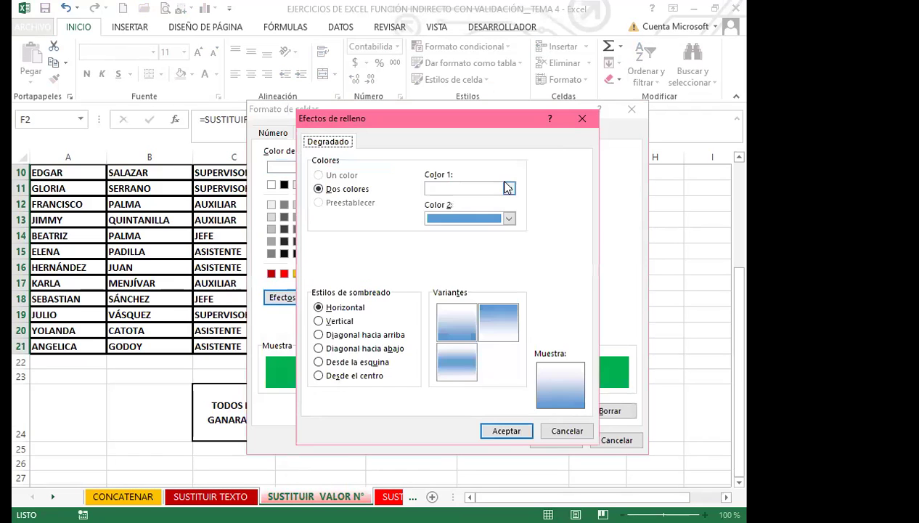
click(509, 188)
click(466, 299)
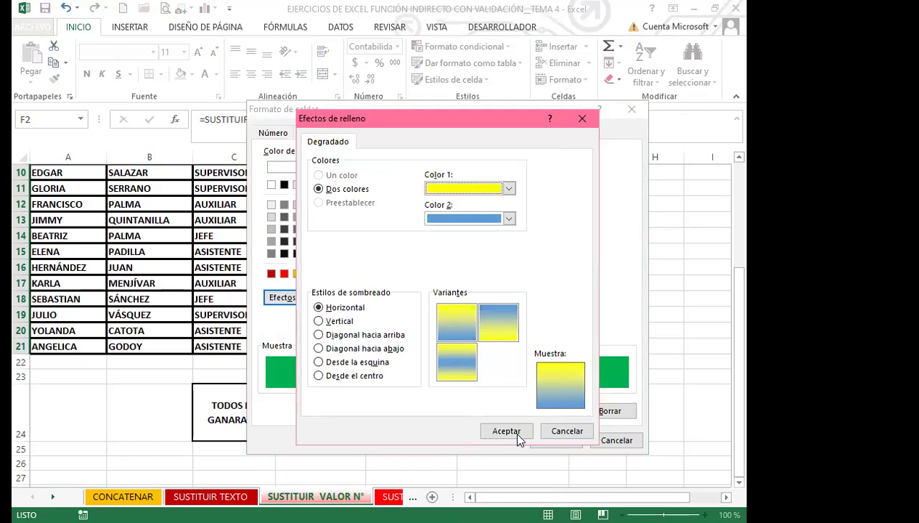
key(Return)
key(Return)
click(540, 337)
Step: Examine the highlighting and formulas in the NUEVO SALARIO range F2:F21 against the replacement salary in E24
scroll(529, 322, up, 3)
click(517, 295)
click(515, 218)
click(515, 191)
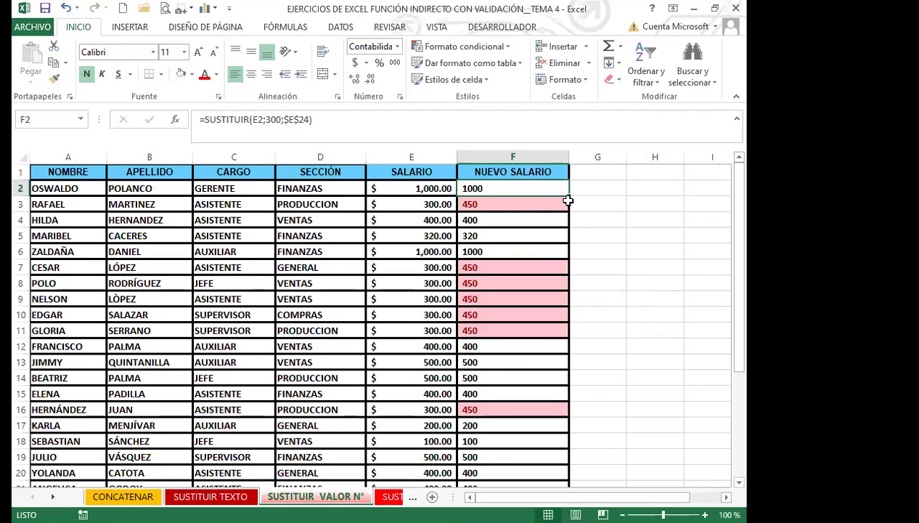
click(591, 206)
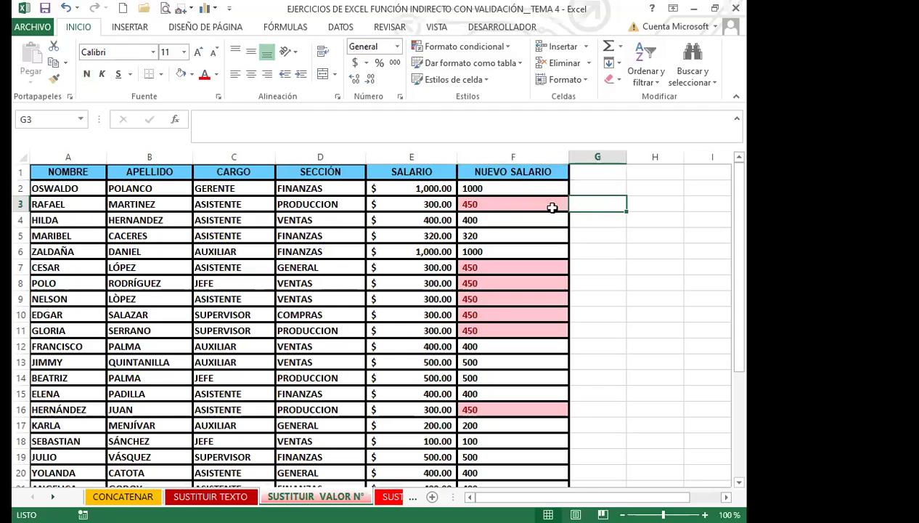
click(430, 346)
drag(518, 188, 510, 421)
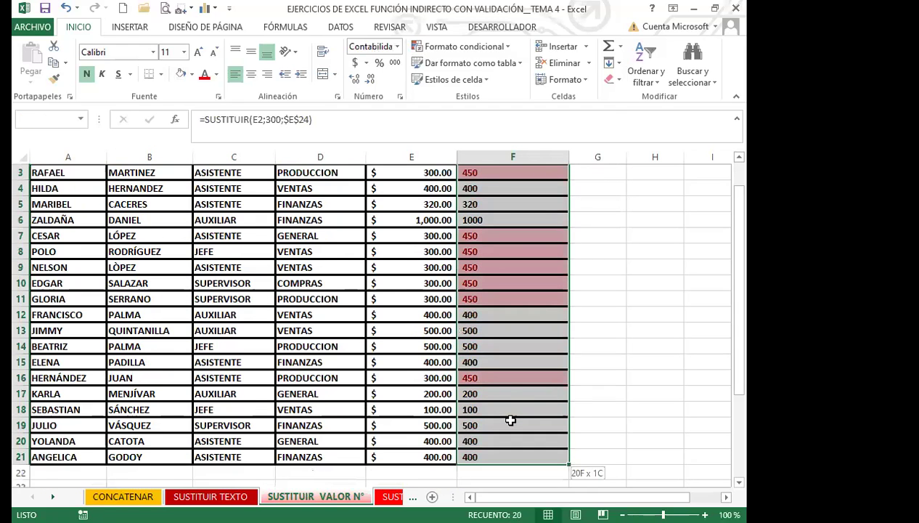
scroll(507, 379, up, 1)
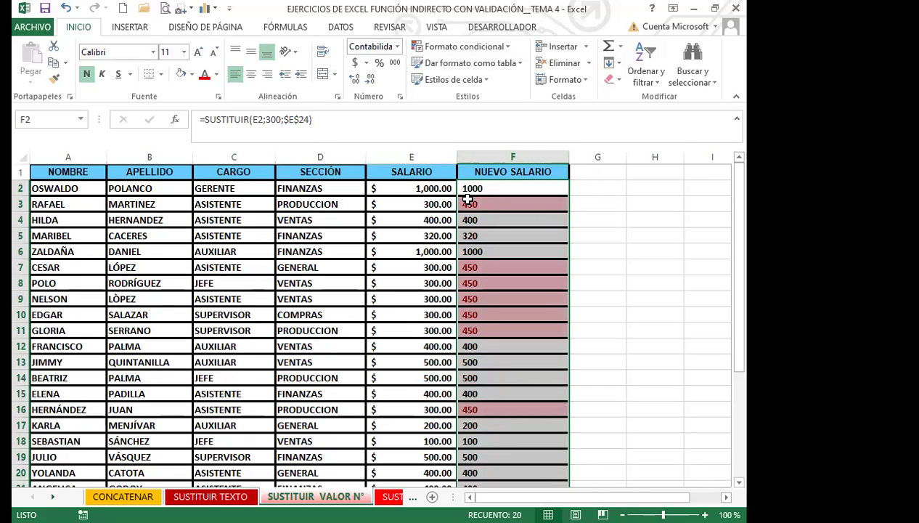
click(523, 191)
scroll(506, 303, down, 3)
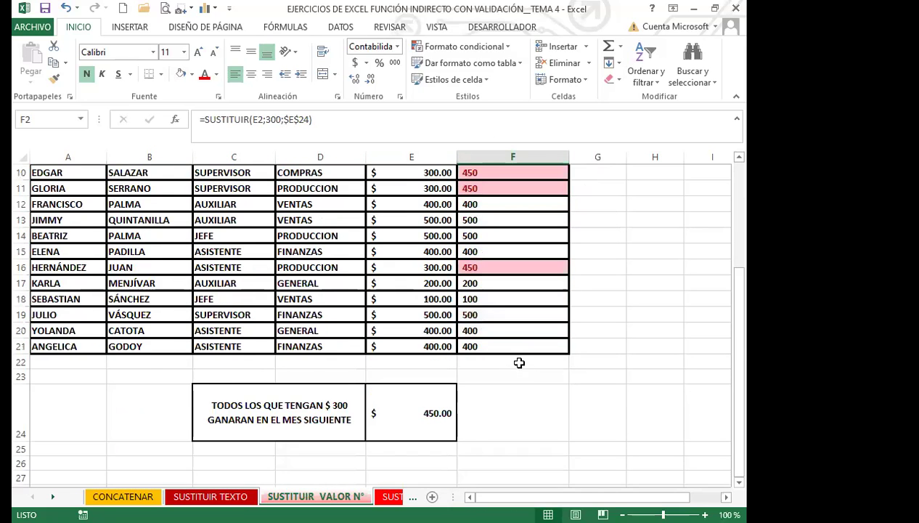
scroll(519, 362, up, 3)
scroll(501, 359, down, 3)
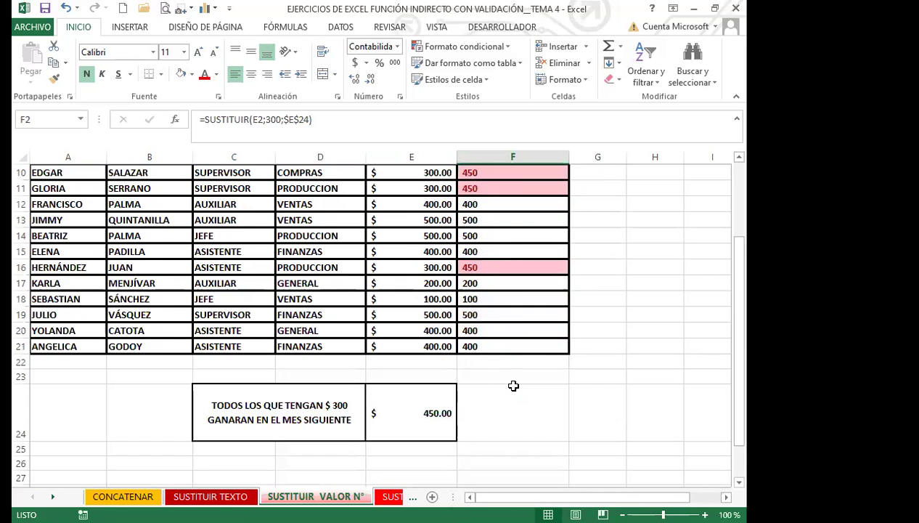
click(520, 331)
click(434, 408)
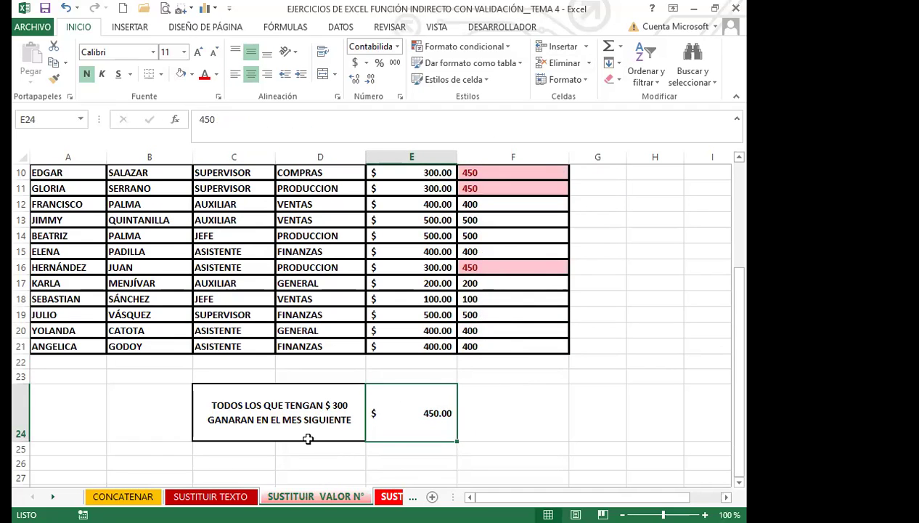
Step: Open the SUSTITUIR OTRO sheet and select D2, the first cell under EMPLEADOS SUS VACACIONES, looking over the table's GRUPOS months
key(ctrl+Page_Down)
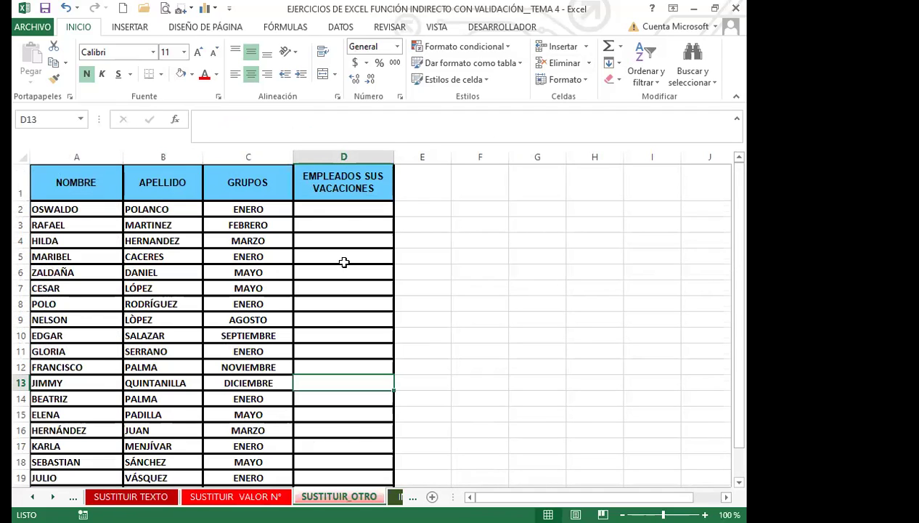
drag(324, 213, 341, 459)
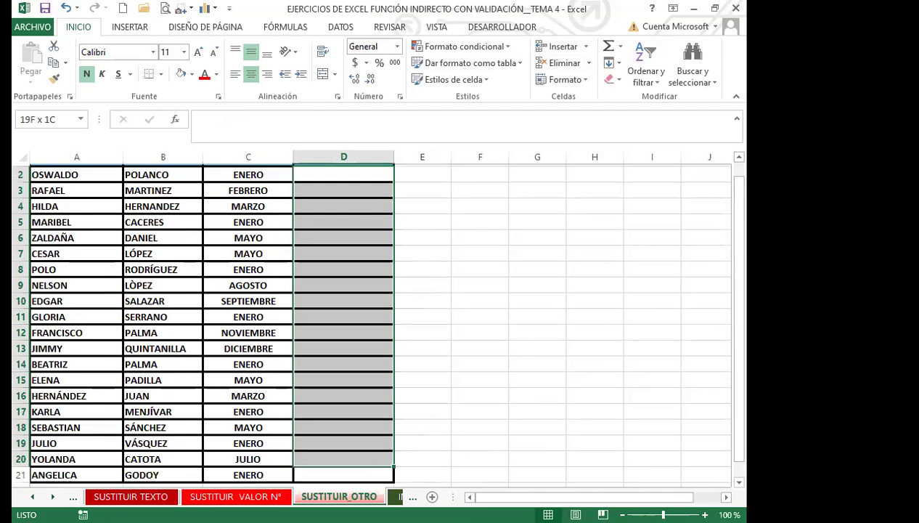
scroll(328, 359, up, 1)
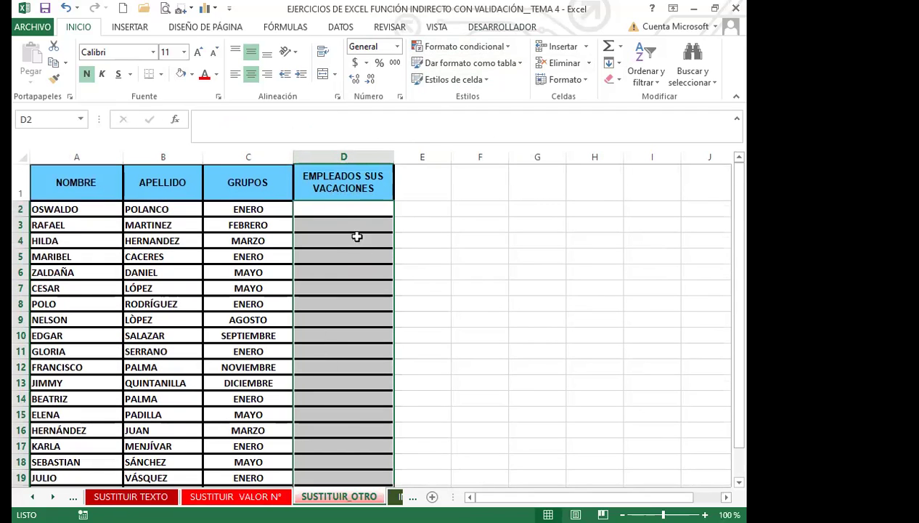
click(347, 209)
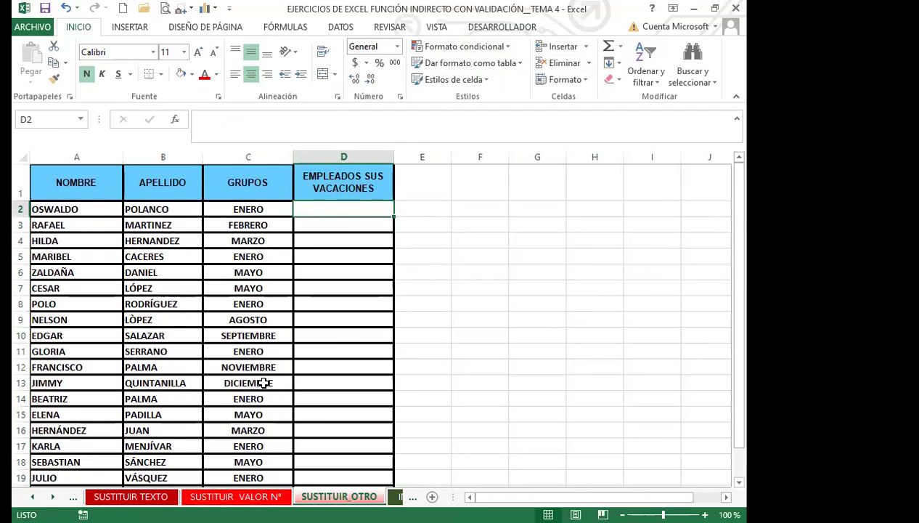
scroll(258, 396, down, 4)
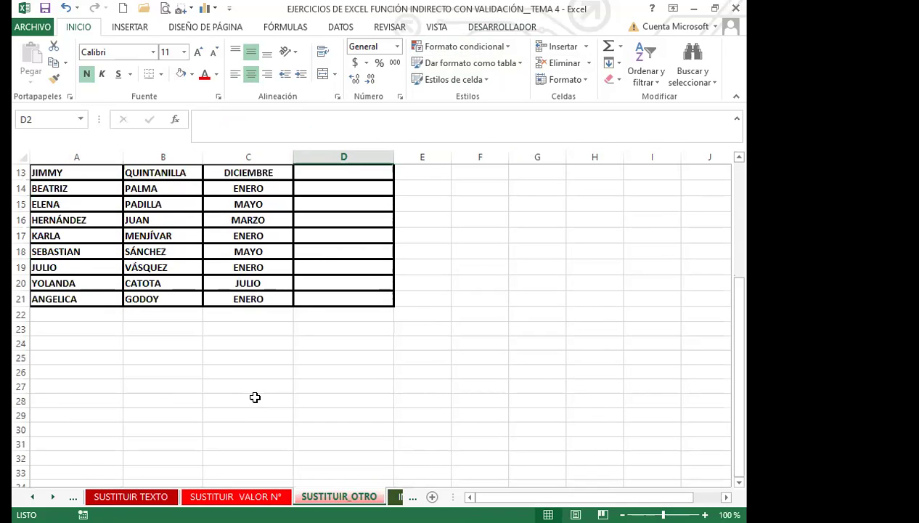
scroll(328, 390, up, 4)
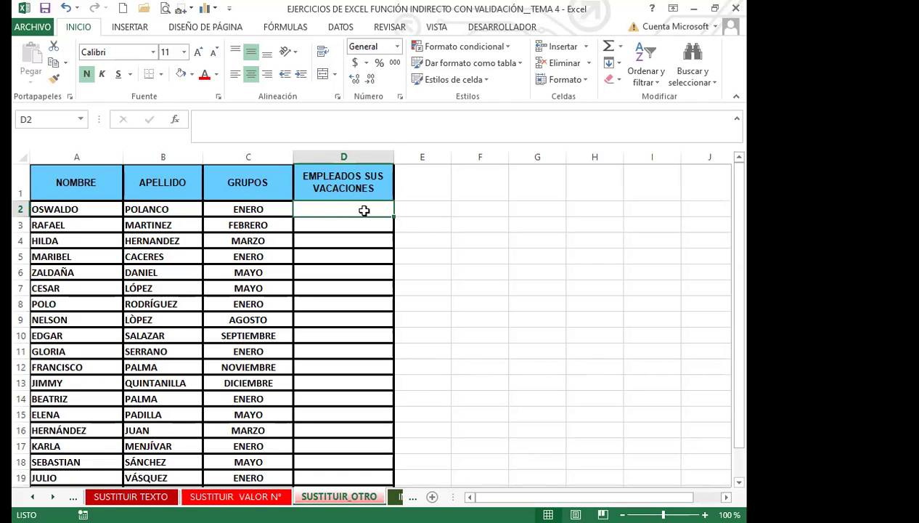
Step: Enter =SUSTITUIR(C2;"ENERO";"VACACIONES") in D2 under EMPLEADOS SUS VACACIONES
text(=)
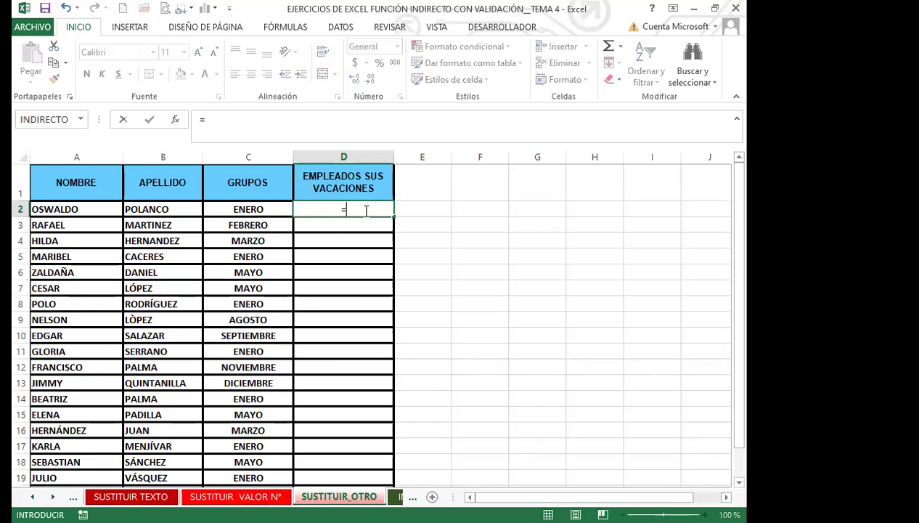
text(sus)
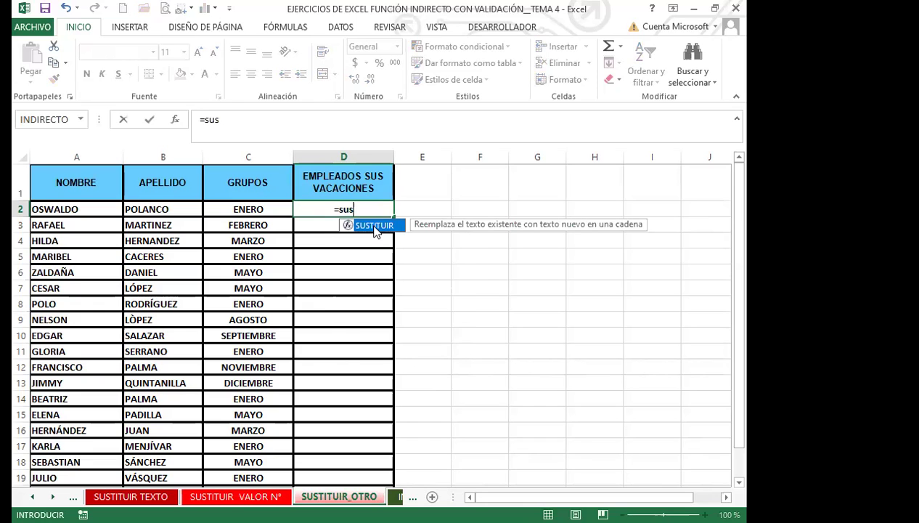
key(Tab)
click(272, 209)
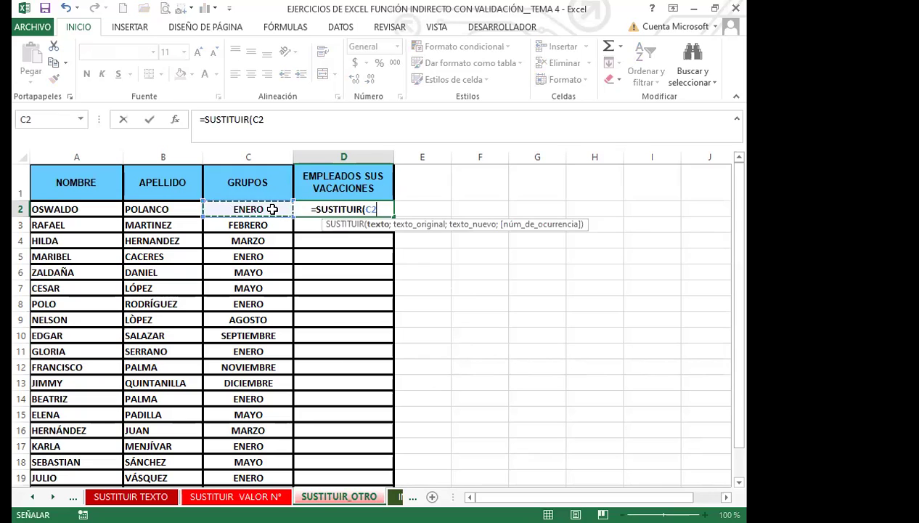
text(;")
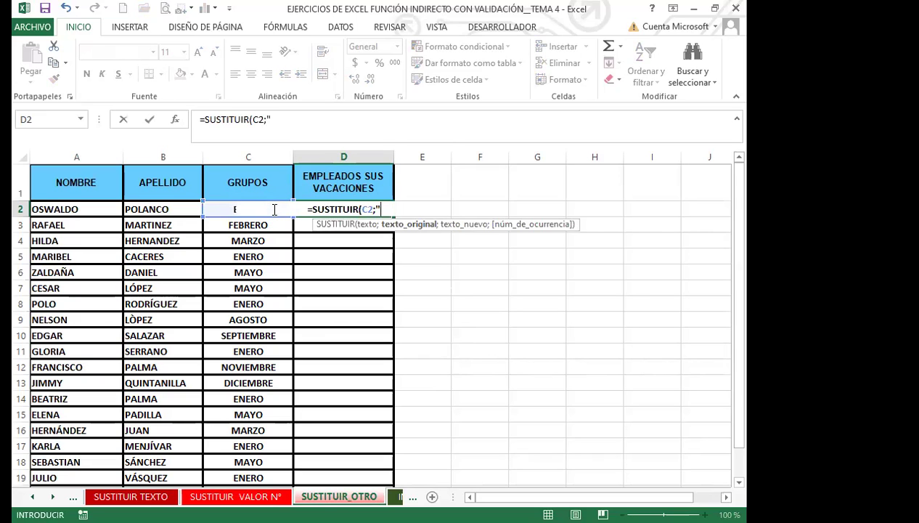
text(ENERO")
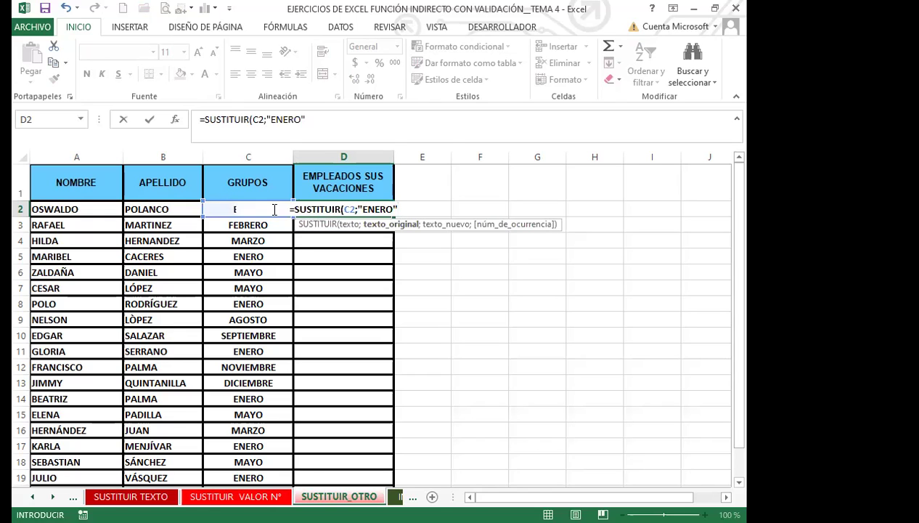
text(;)
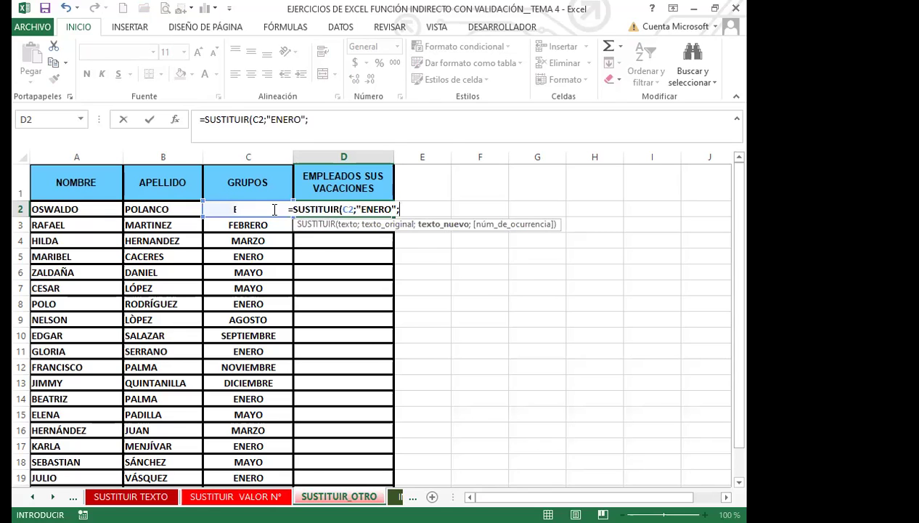
text(")
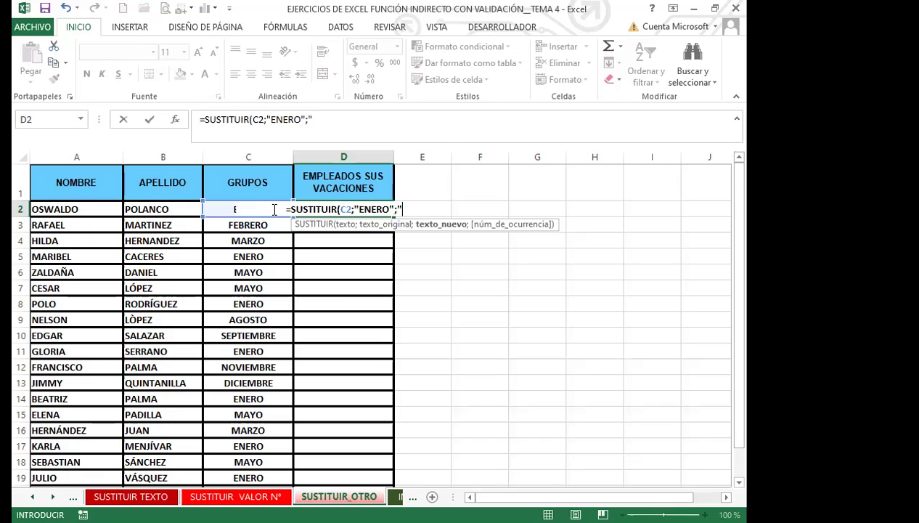
text(VA)
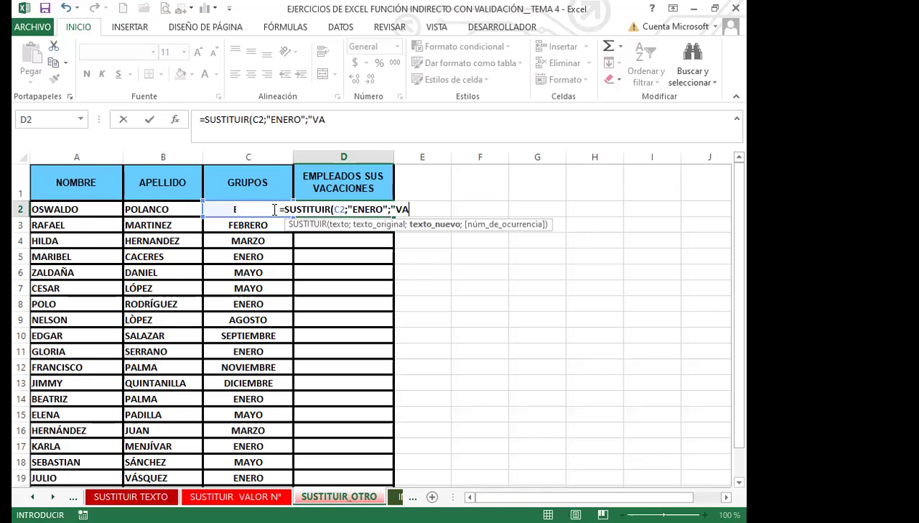
text(CACIONES"))
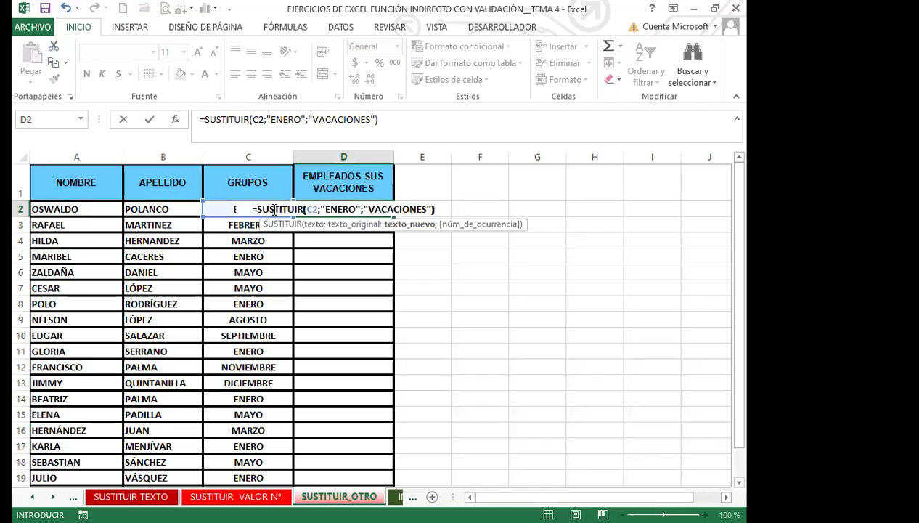
key(Return)
Step: Fill D2's SUSTITUIR formula down through D21 and check row 2's result against its GRUPOS month
click(361, 208)
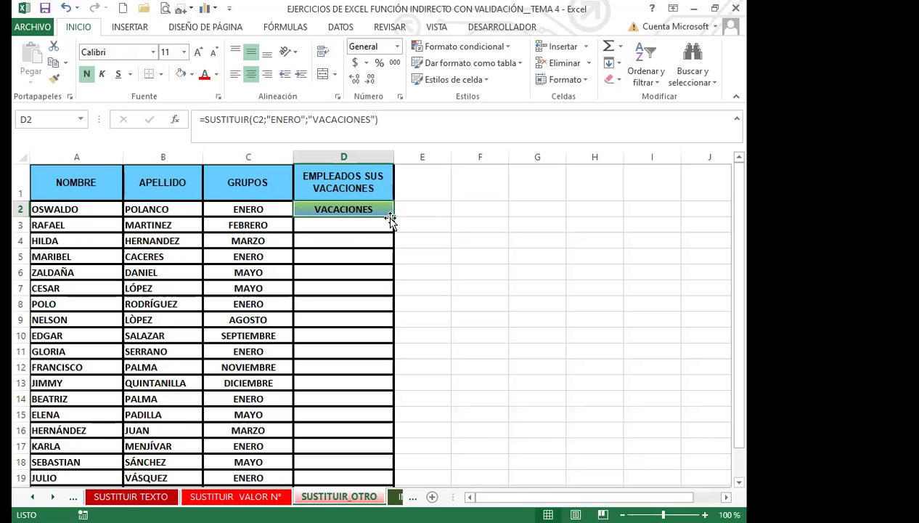
drag(391, 218, 384, 459)
scroll(363, 331, up, 1)
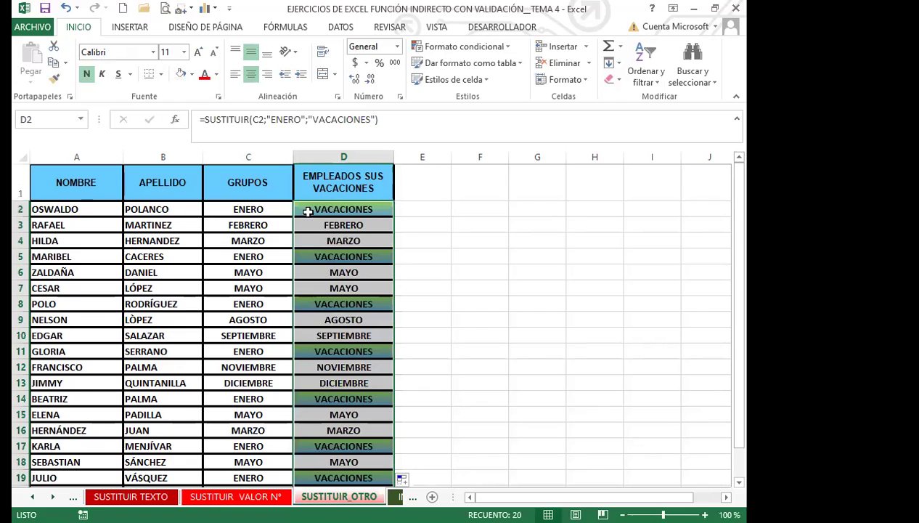
click(269, 212)
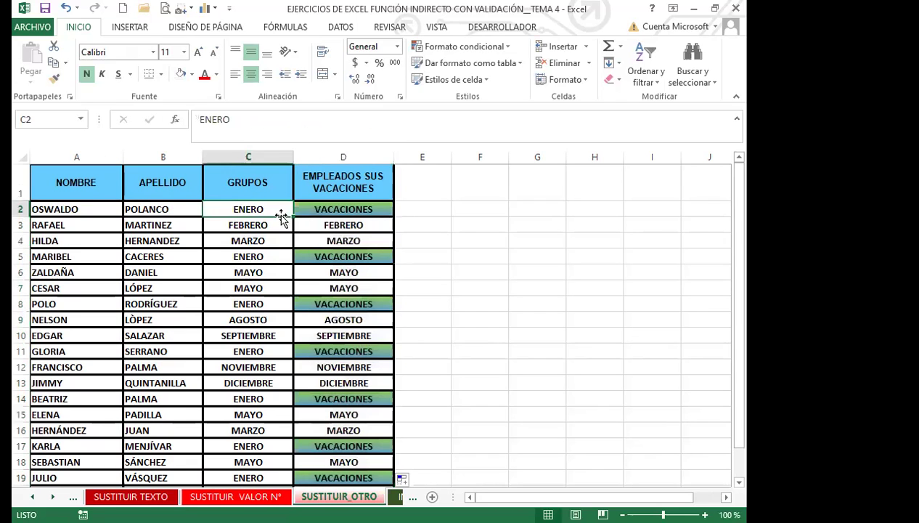
click(21, 208)
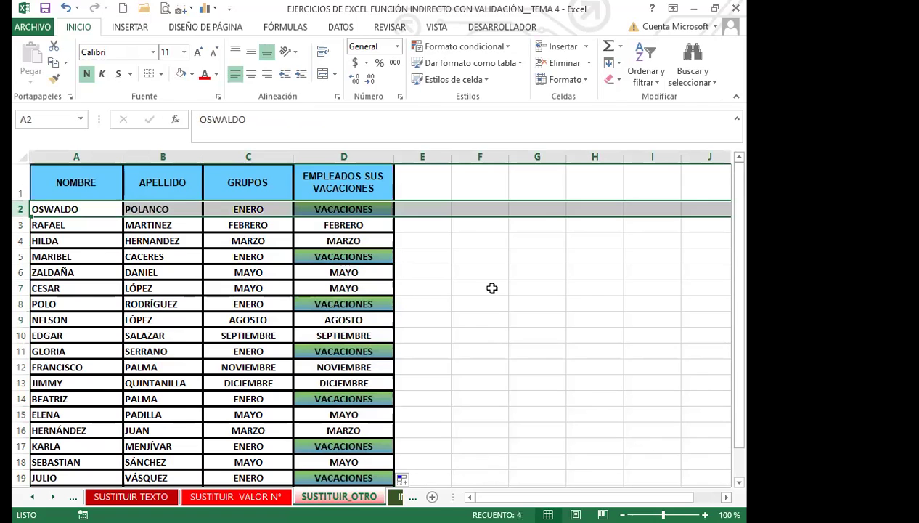
click(372, 209)
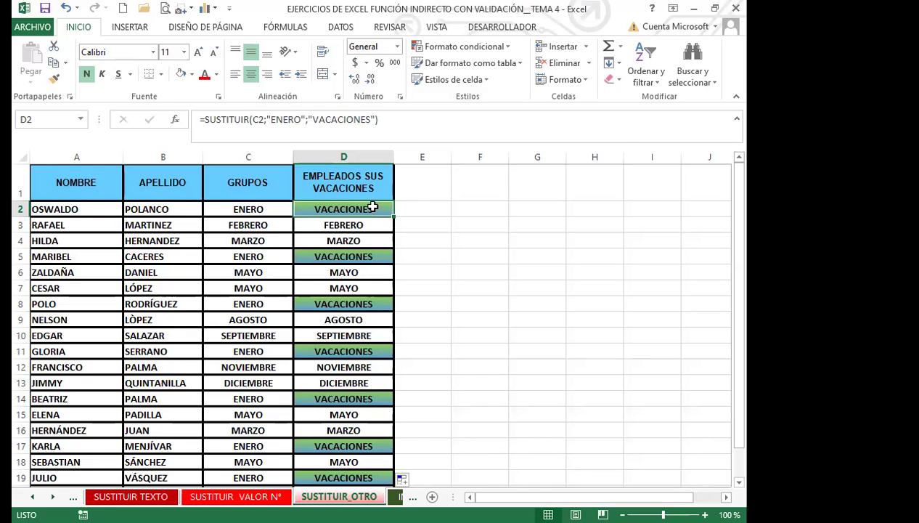
click(436, 272)
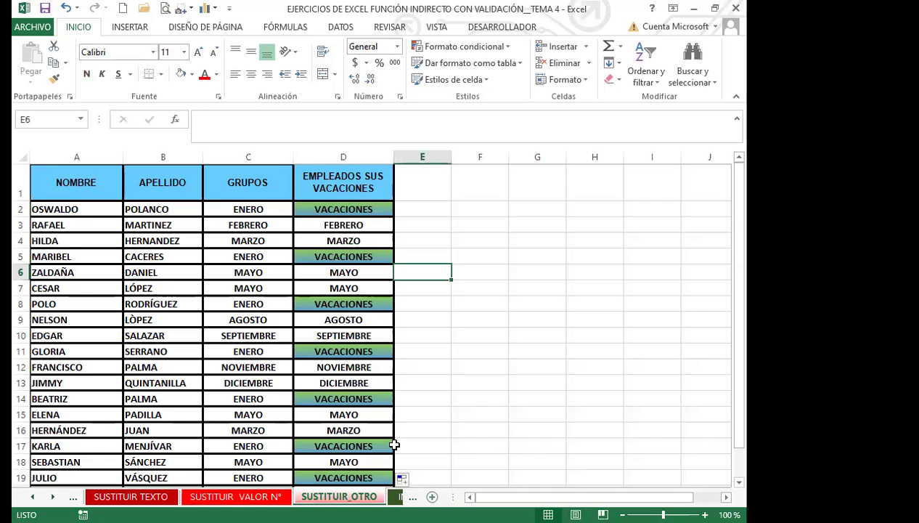
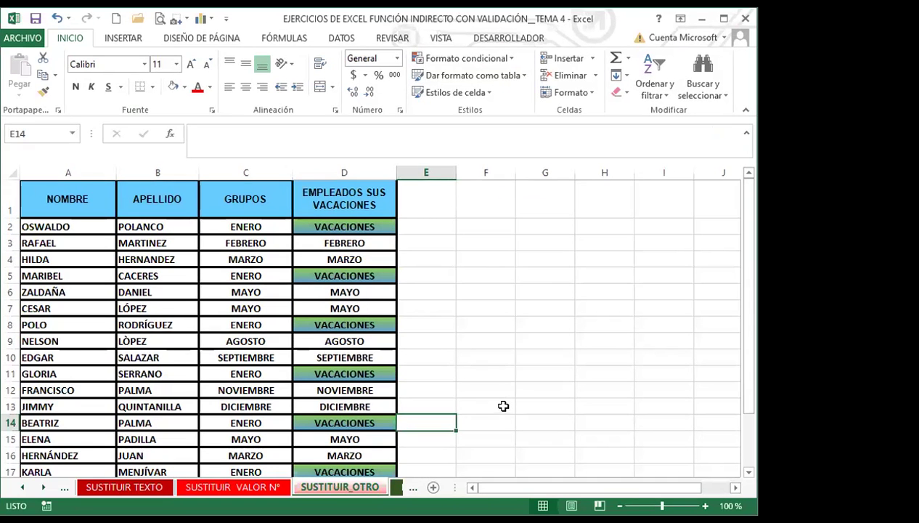
Step: Open the INDIRECTO ANIDADO VAL sheet and look over its monthly sales table and the VENDEDOR, MES and VENTAS cells
click(497, 384)
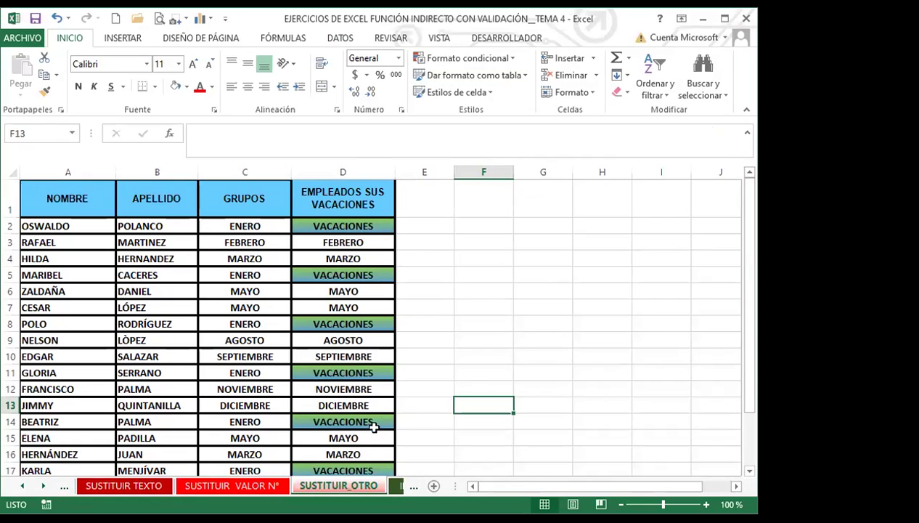
click(543, 342)
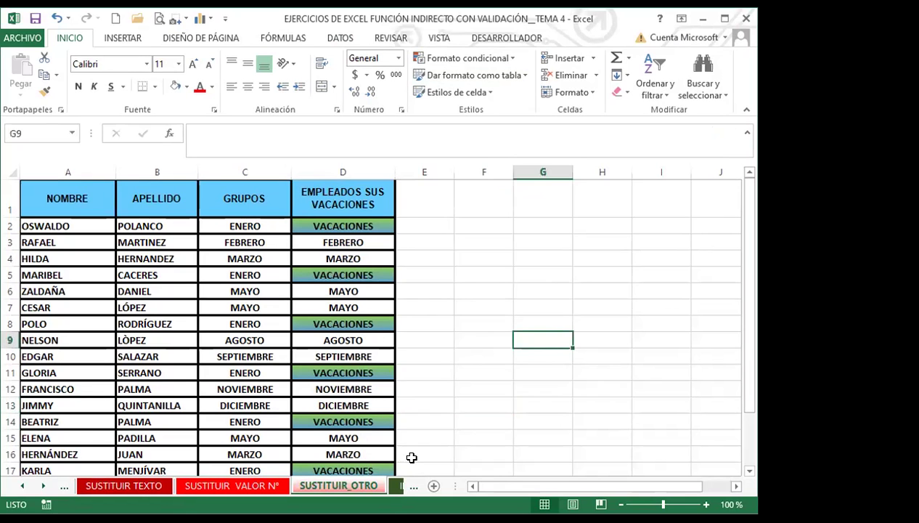
key(ctrl+Page_Down)
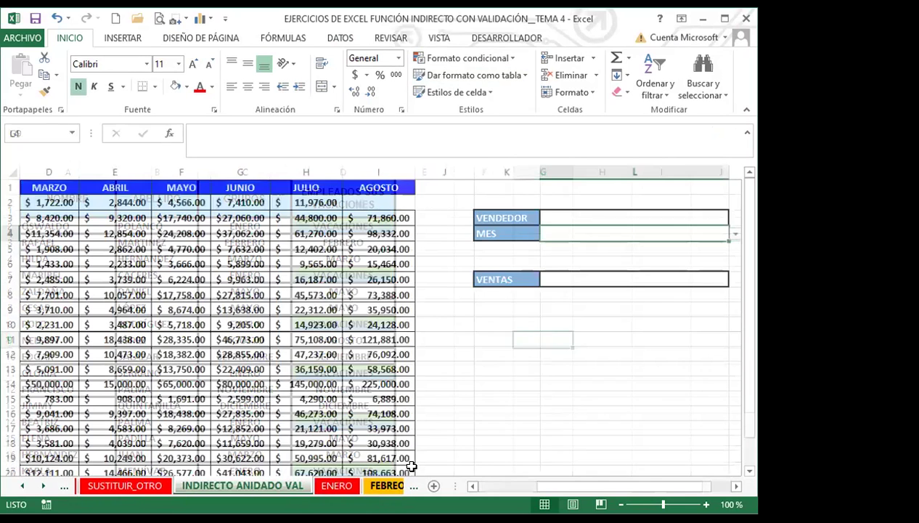
click(479, 441)
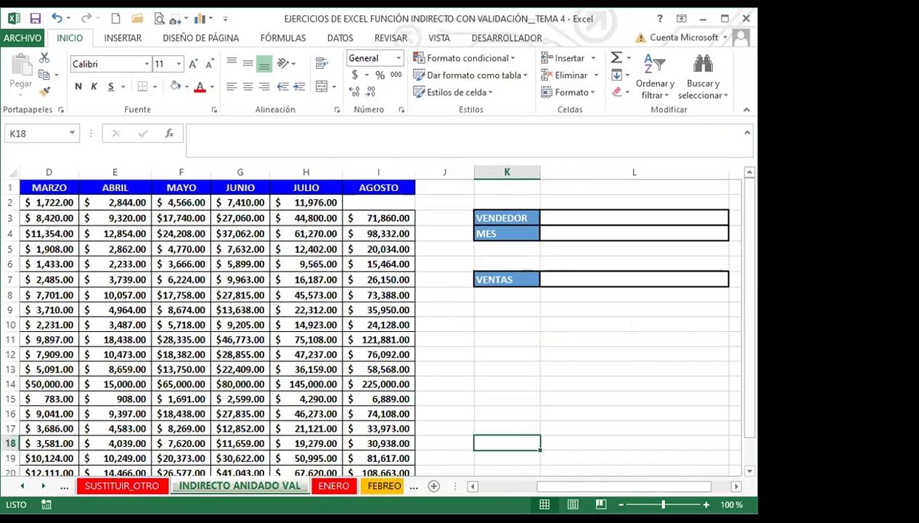
click(517, 414)
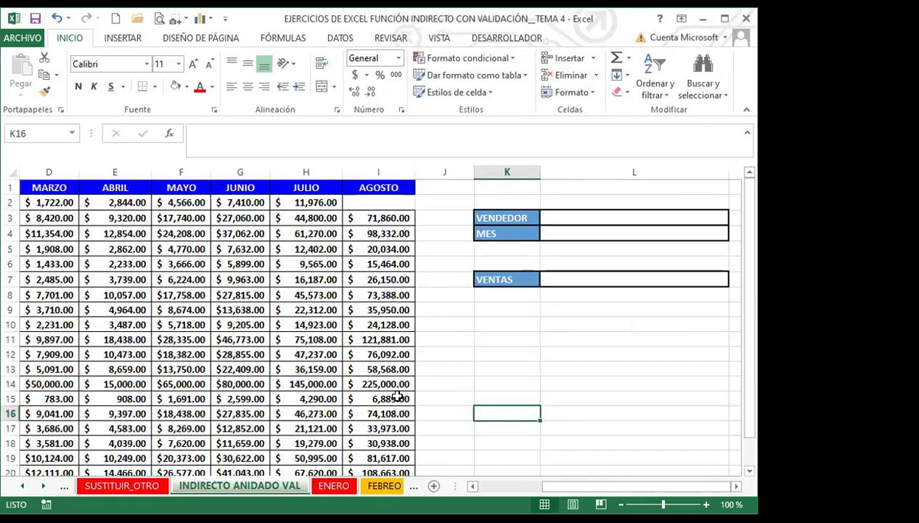
click(440, 309)
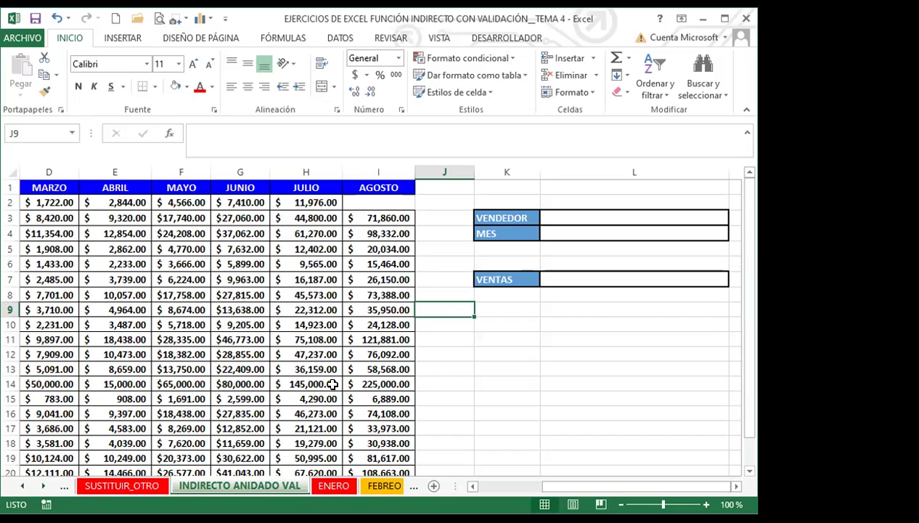
click(461, 367)
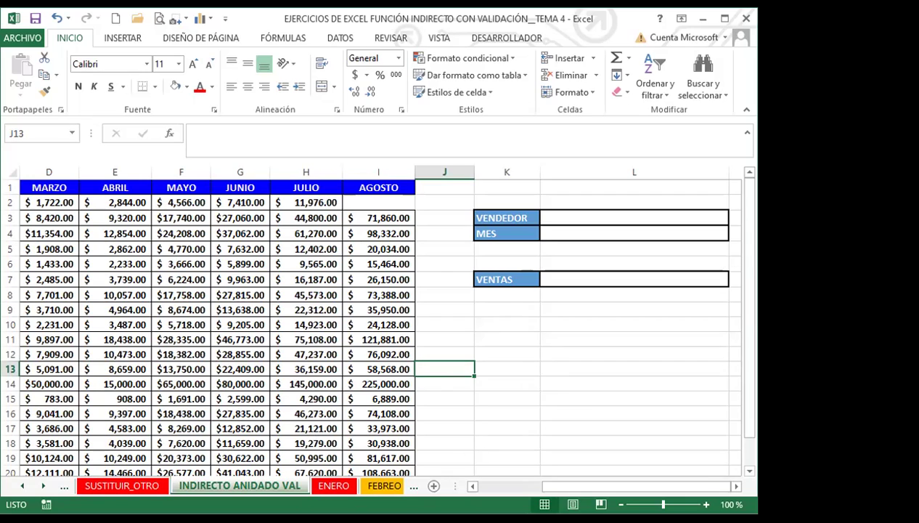
mouse_move(567, 486)
mouse_down()
mouse_move(508, 486)
mouse_move(570, 486)
mouse_move(557, 486)
mouse_up()
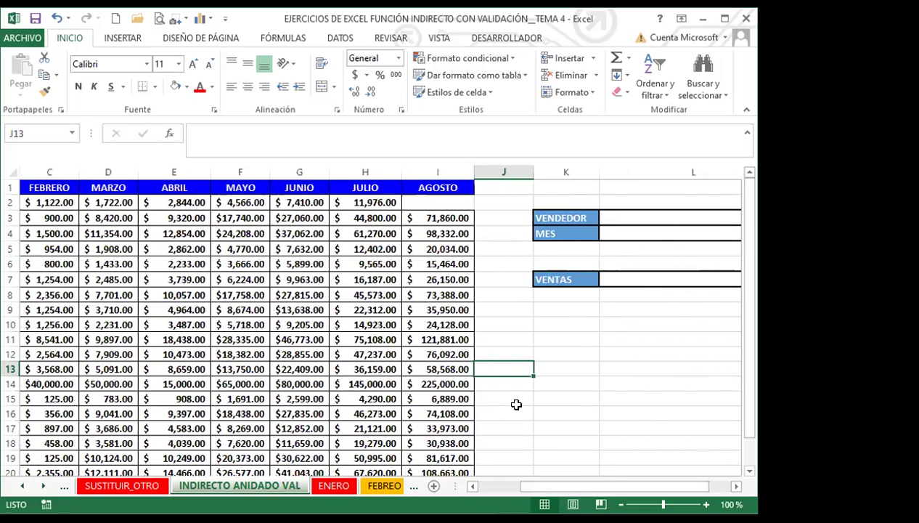
scroll(517, 451, right, 2)
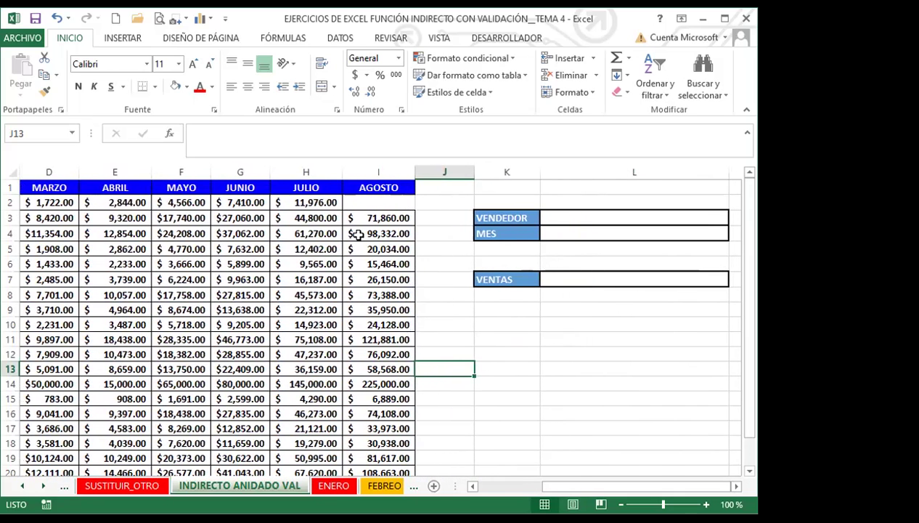
Step: Enter 1178425 in the empty AGOSTO cell I2 and give it the accounting number format
click(380, 206)
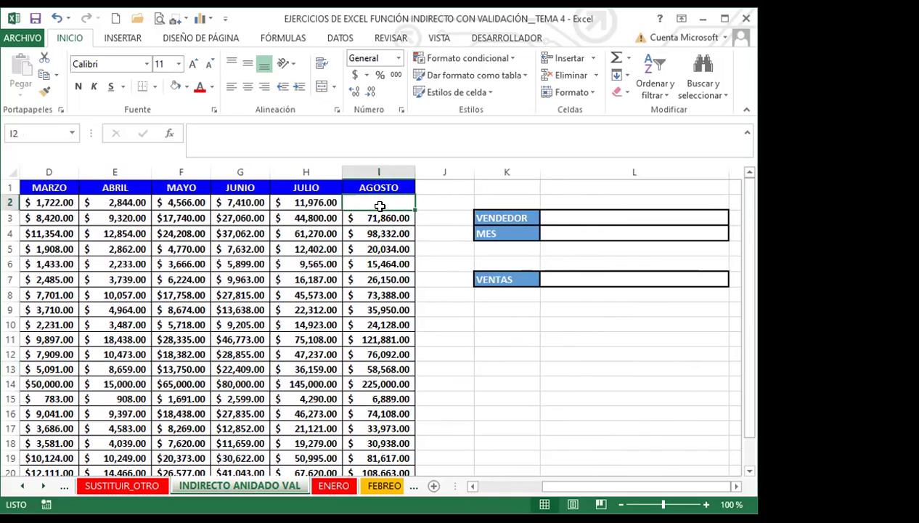
text(1178425)
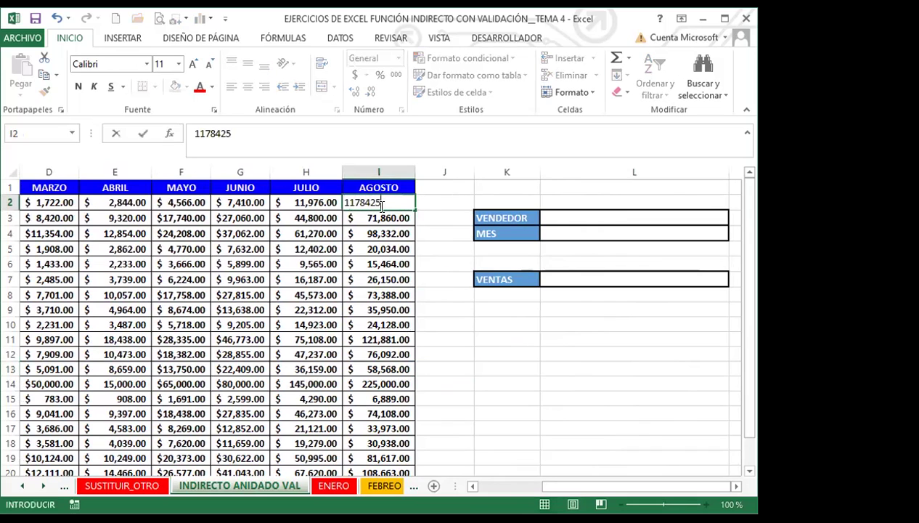
key(Return)
click(385, 204)
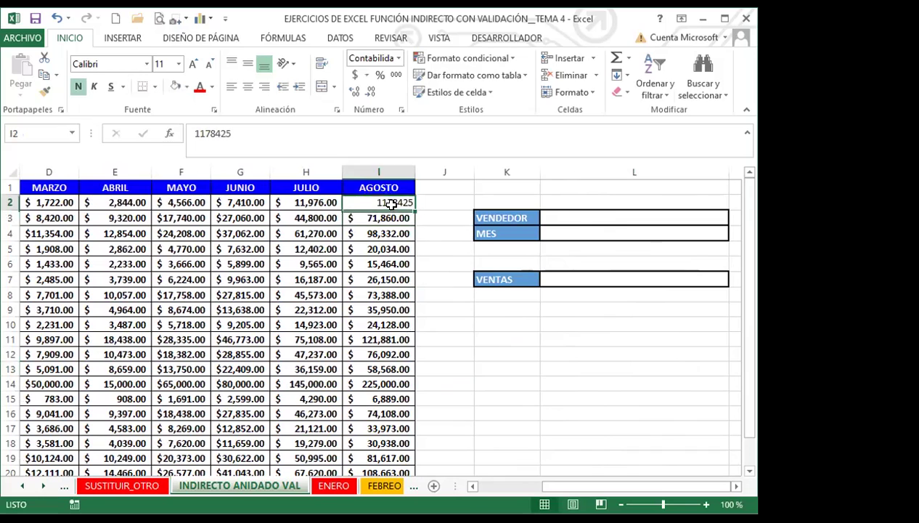
click(355, 77)
click(369, 275)
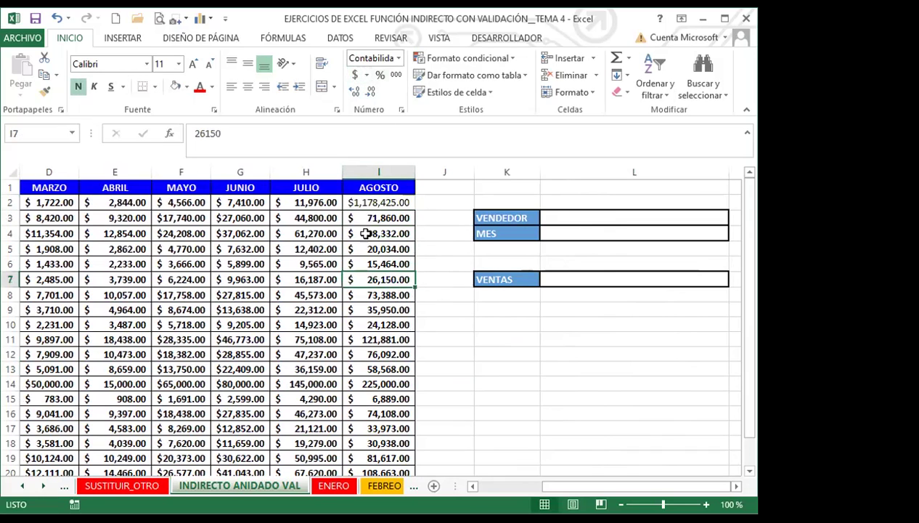
Step: Replace the AGOSTO value in I2 with 1245
click(374, 206)
text(1245)
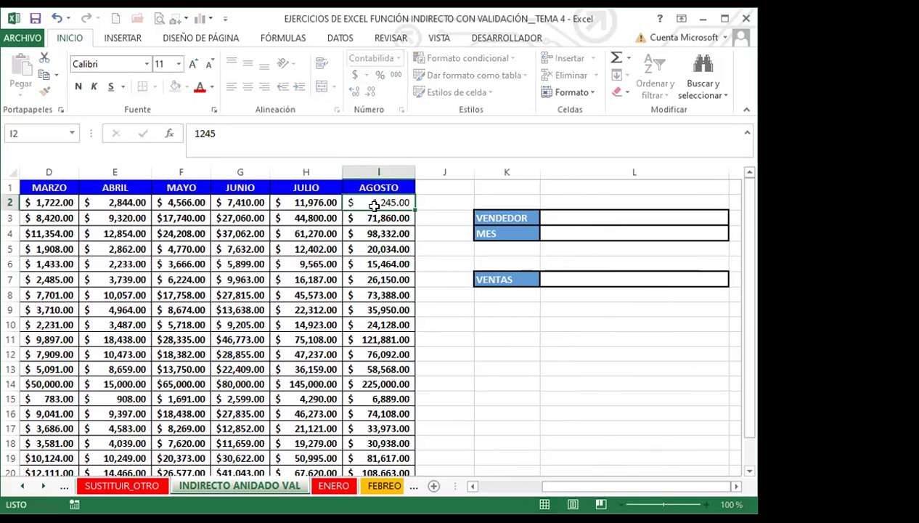
key(Return)
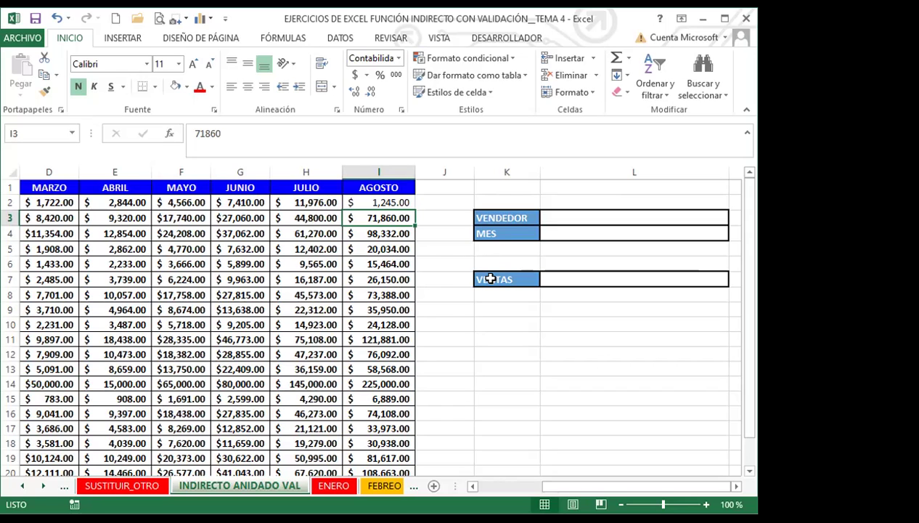
Step: Examine the validation lists of VENDEDOR in L3 and MES in L4 without choosing entries, and select the VENTAS cell L7
click(567, 217)
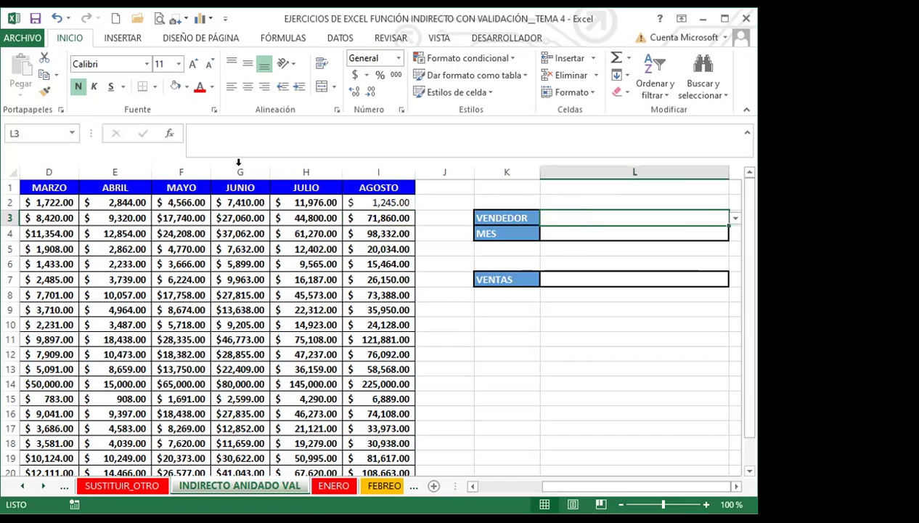
click(736, 218)
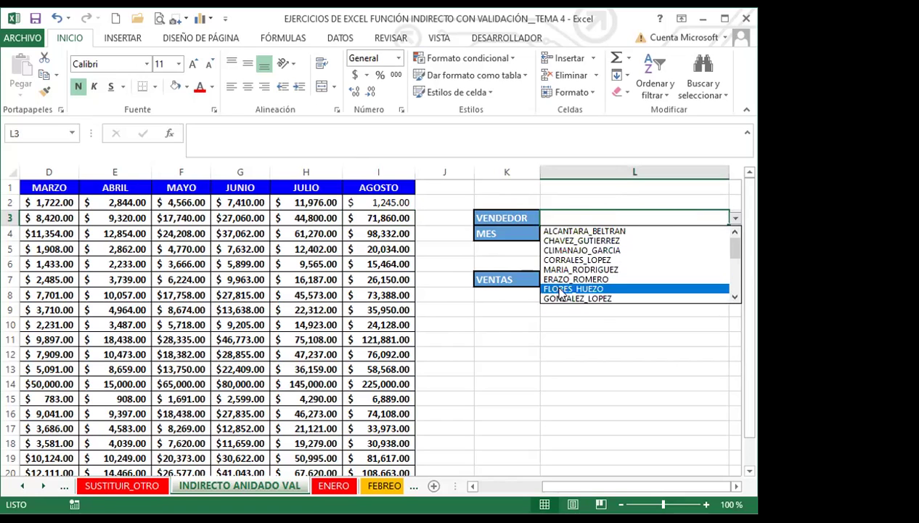
key(Escape)
click(508, 235)
click(625, 236)
click(736, 234)
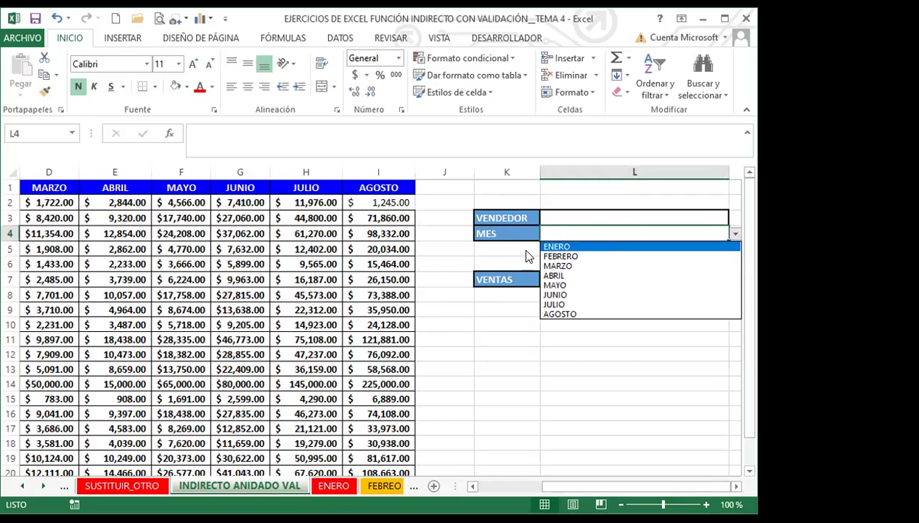
key(Escape)
click(565, 216)
click(561, 233)
click(569, 277)
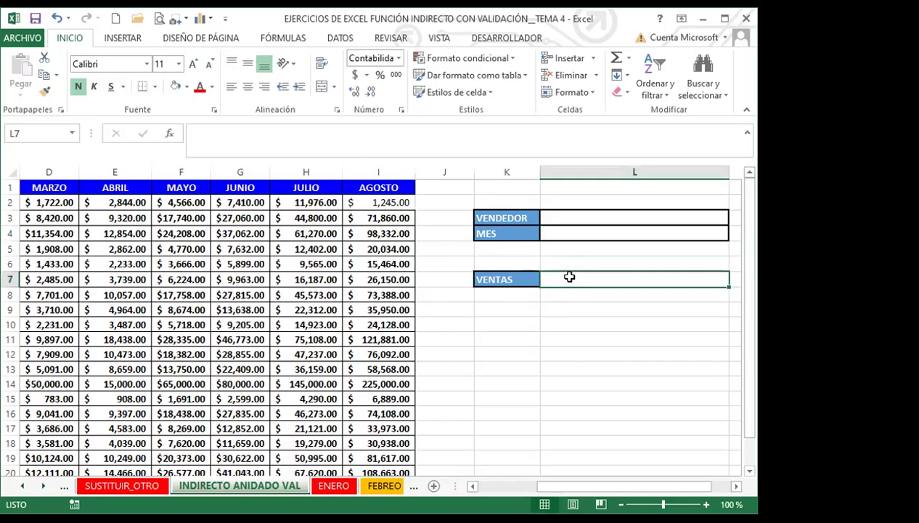
Step: Choose the first vendor in the VENDEDOR list in L3 and FEBRERO in the MES list in L4
click(626, 216)
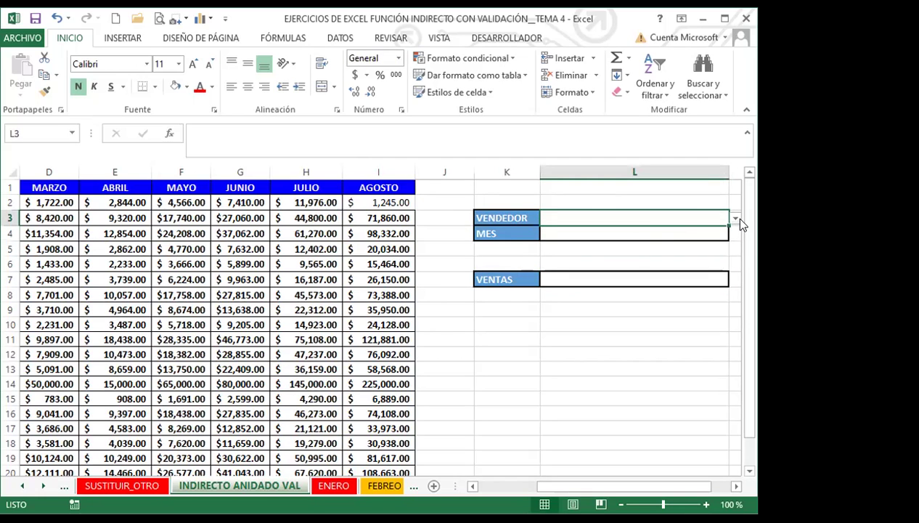
click(734, 218)
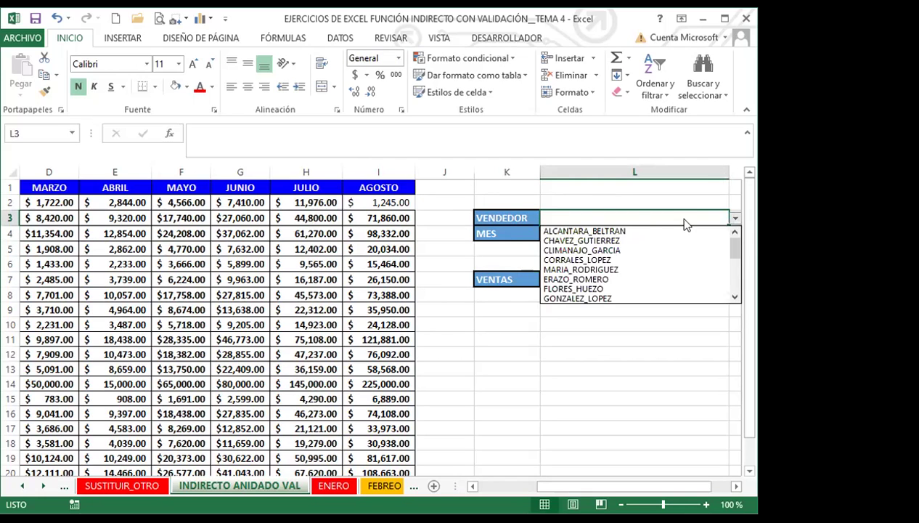
click(567, 231)
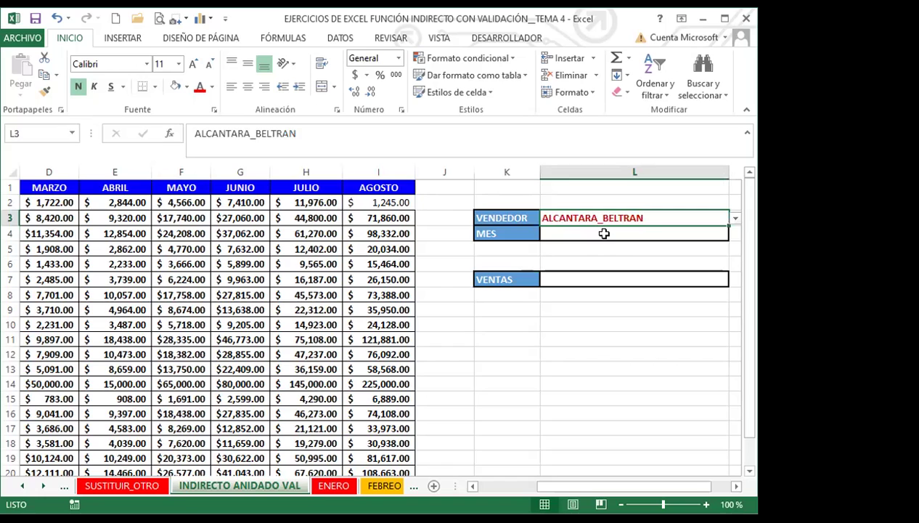
click(599, 232)
click(735, 237)
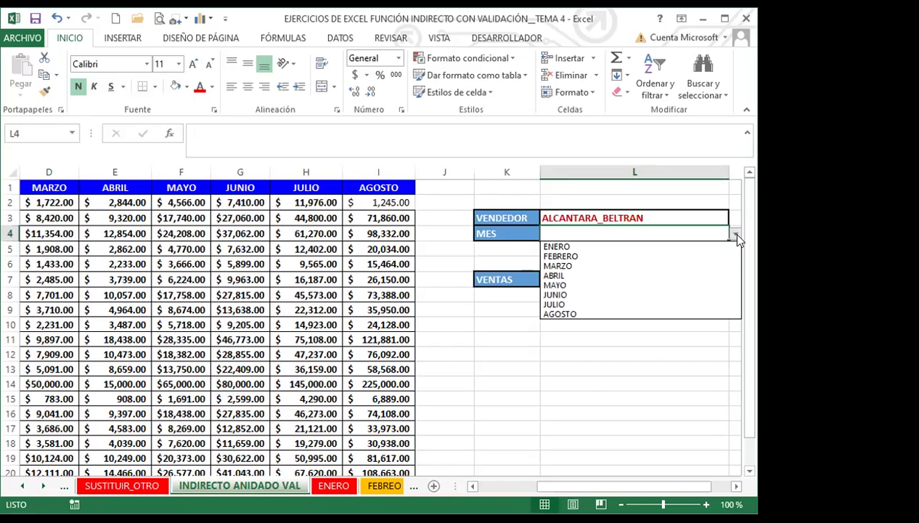
click(561, 255)
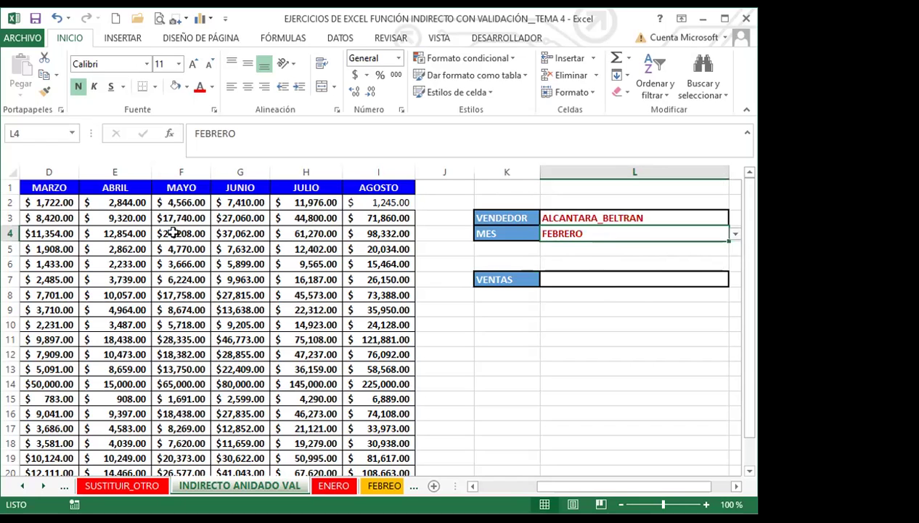
Step: Give the first vendor's ENERO value in B2 the accounting number format
scroll(481, 459, left, 1)
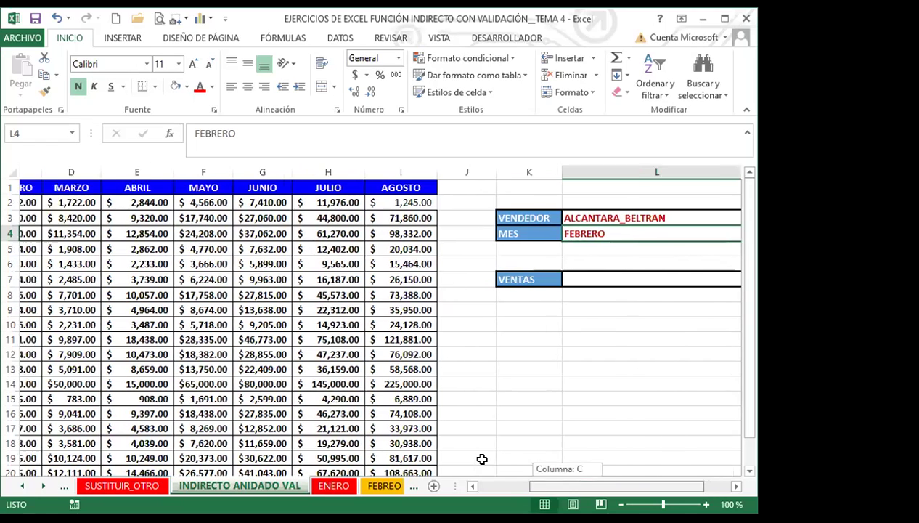
scroll(482, 459, left, 2)
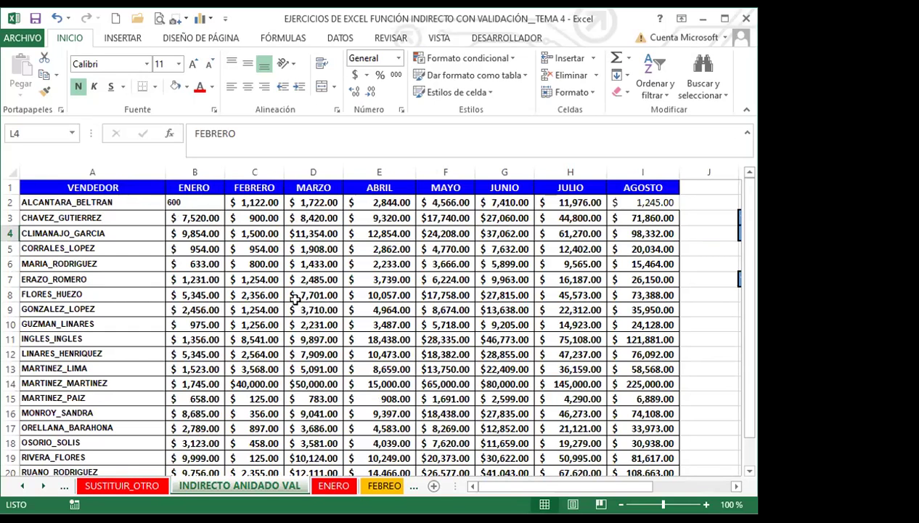
drag(119, 187, 615, 438)
key(ctrl+a)
scroll(327, 326, down, 1)
scroll(326, 326, up, 1)
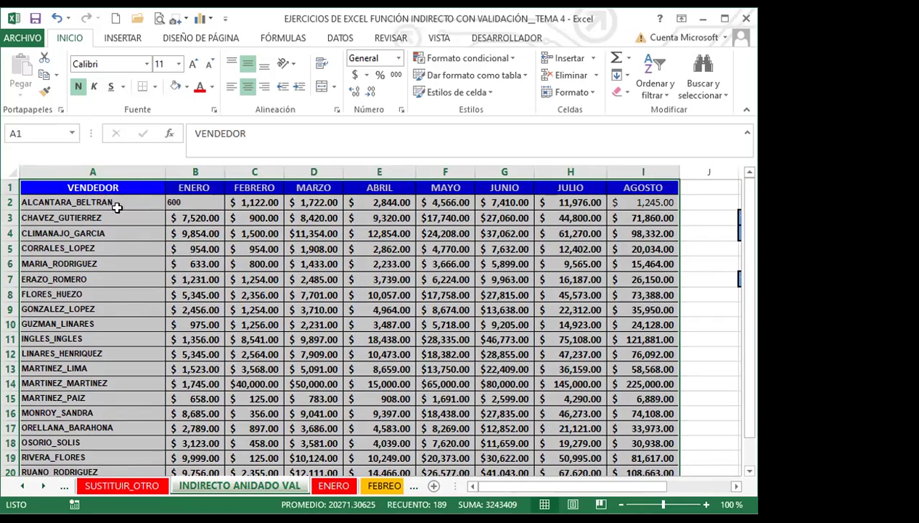
click(187, 202)
click(356, 77)
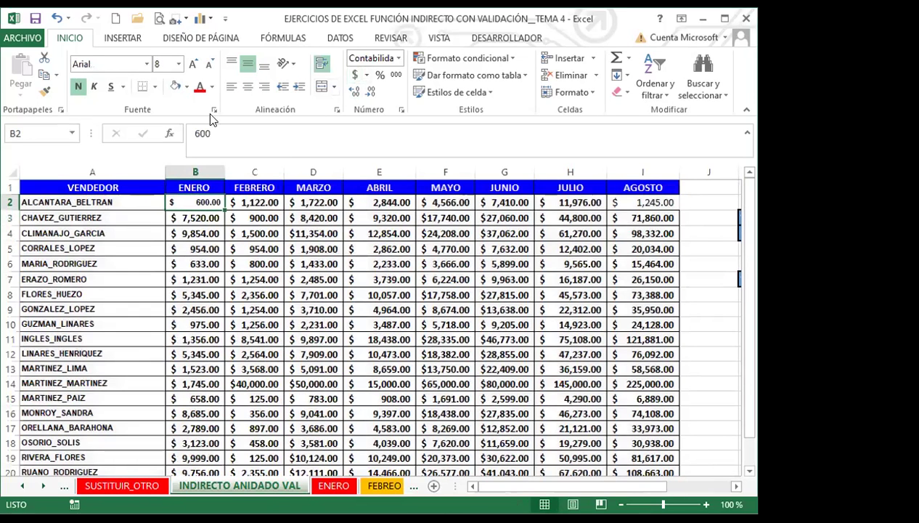
Step: Select the whole monthly sales table from A1 through the AGOSTO column and look over the defined-name commands
click(109, 216)
drag(78, 188, 610, 443)
key(ctrl+a)
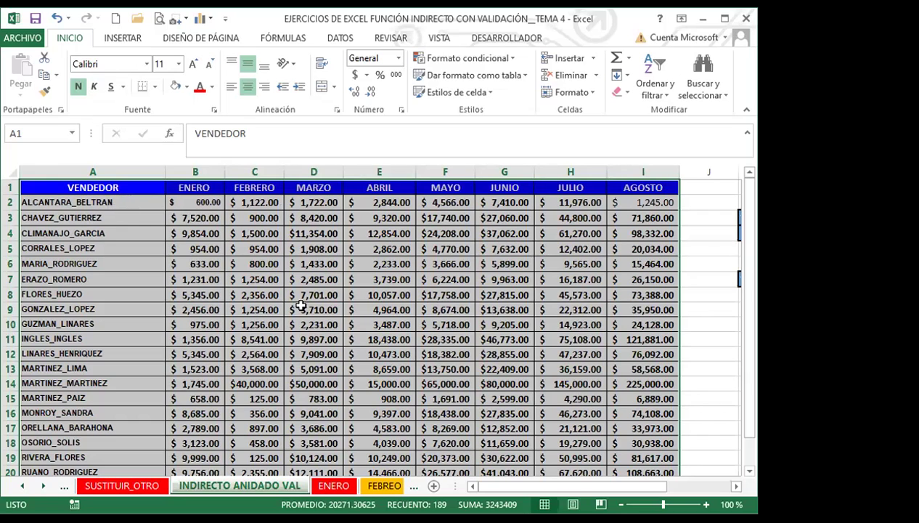
click(282, 38)
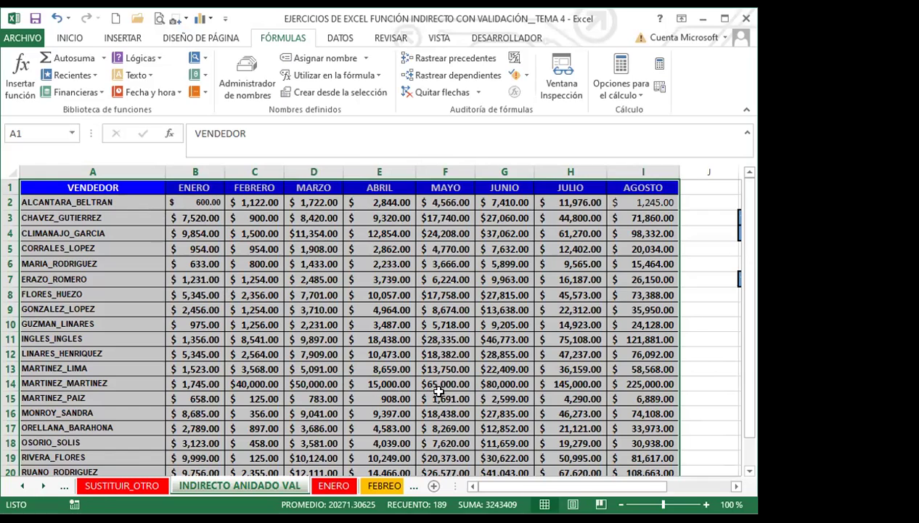
drag(485, 485, 492, 465)
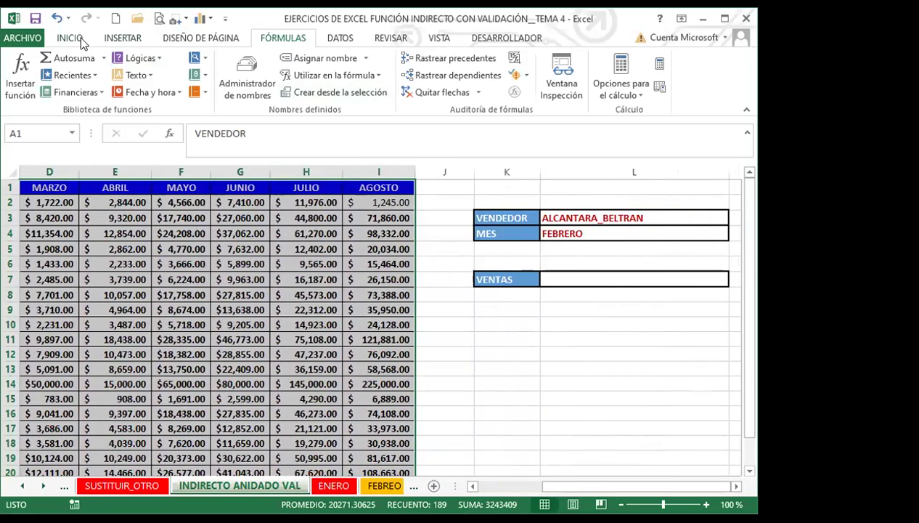
click(82, 42)
Step: Enter the formula =INDIRECTO(L3) INDIRECTO(L4) in the VENTAS cell L7, with a space between the two functions
click(570, 279)
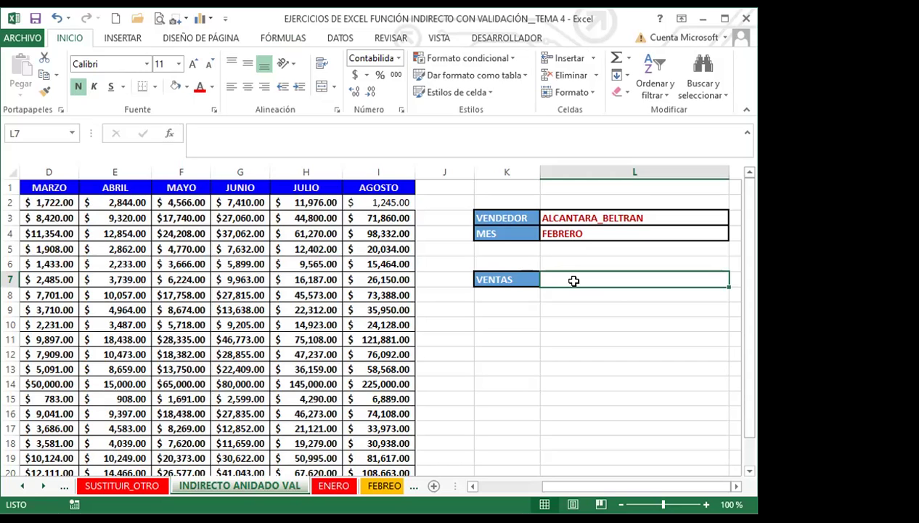
text(=I)
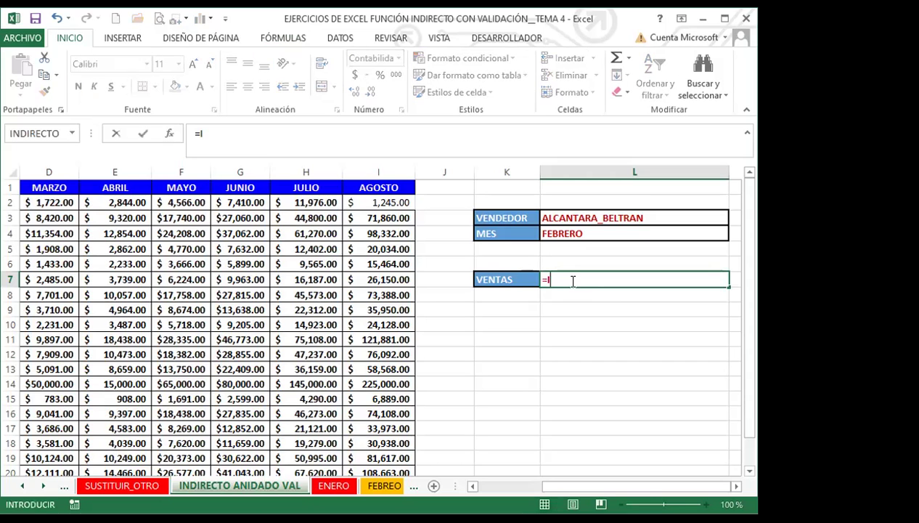
text(NDI)
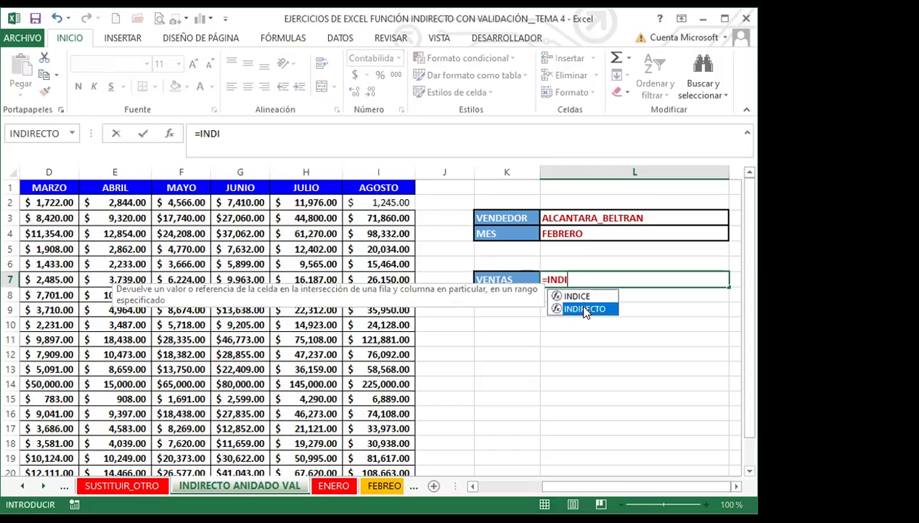
double_click(577, 310)
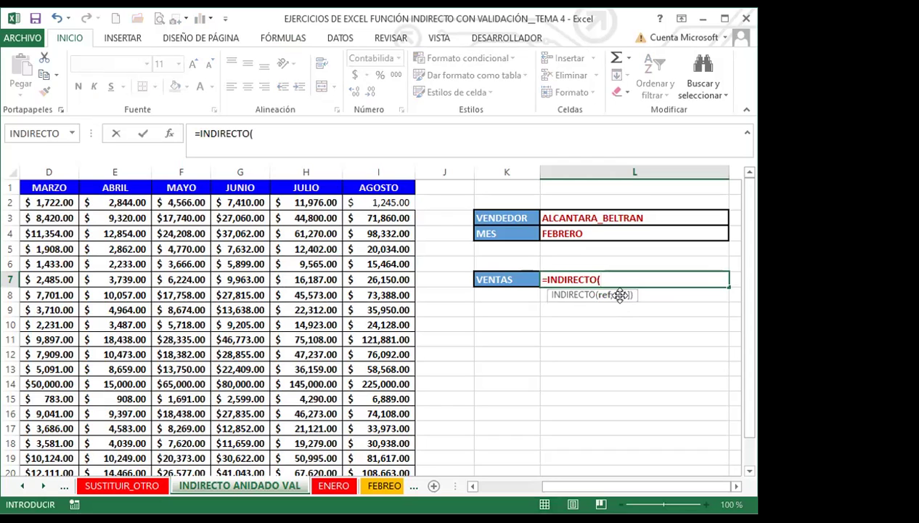
click(591, 217)
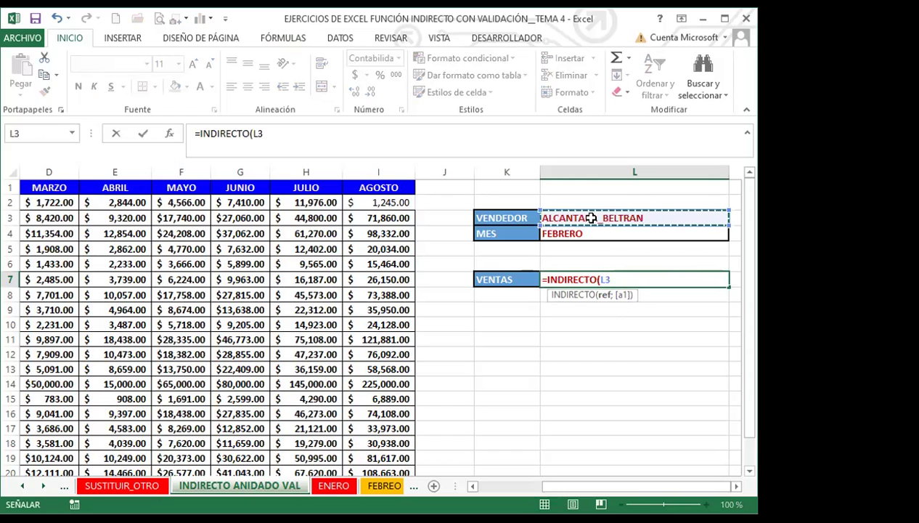
text())
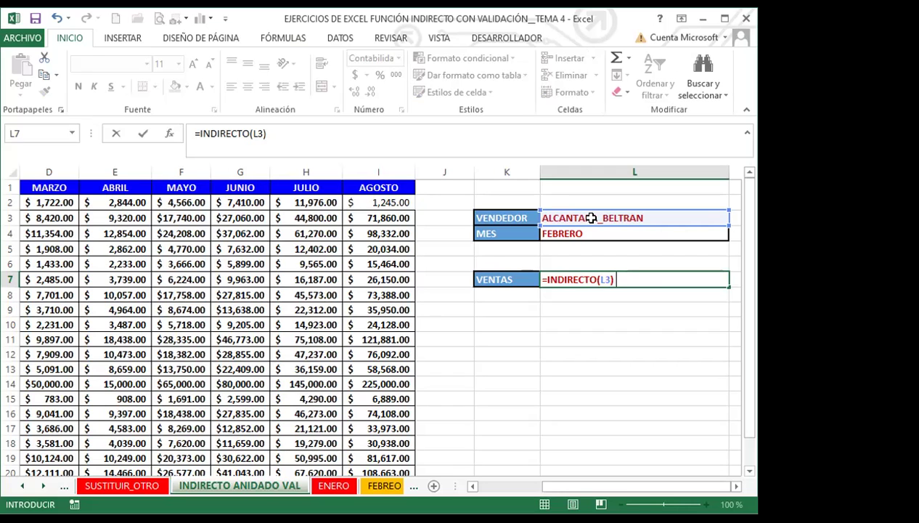
text(INDI)
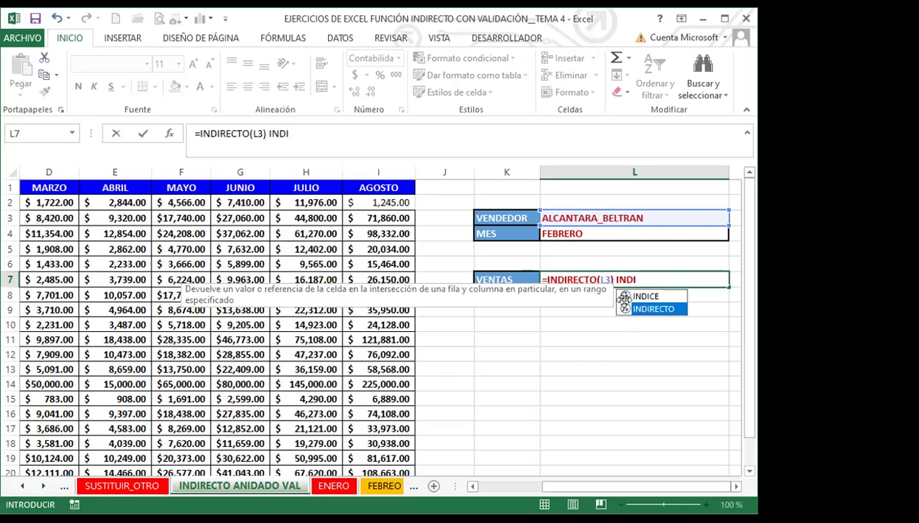
double_click(644, 311)
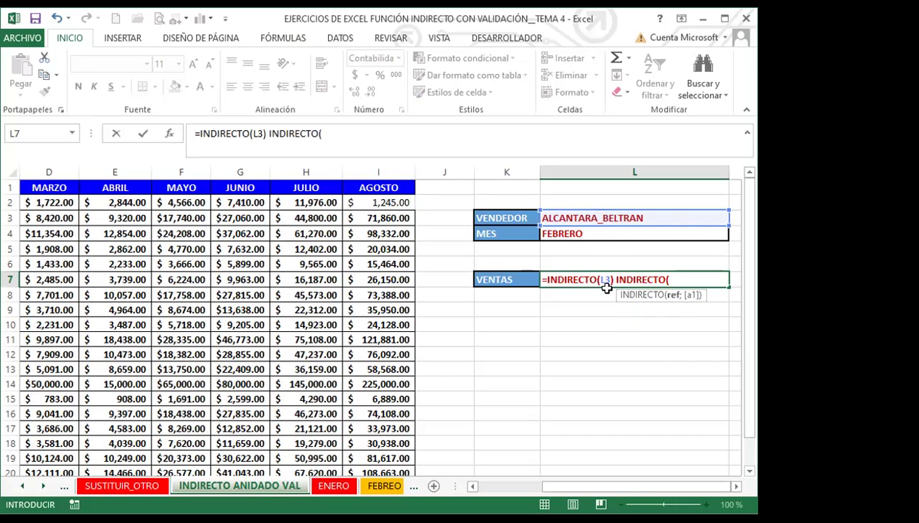
click(592, 233)
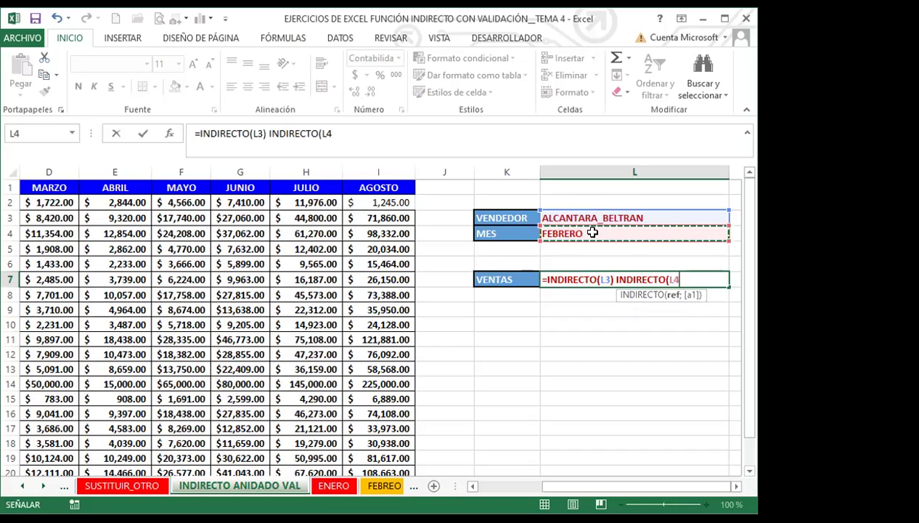
text())
key(Return)
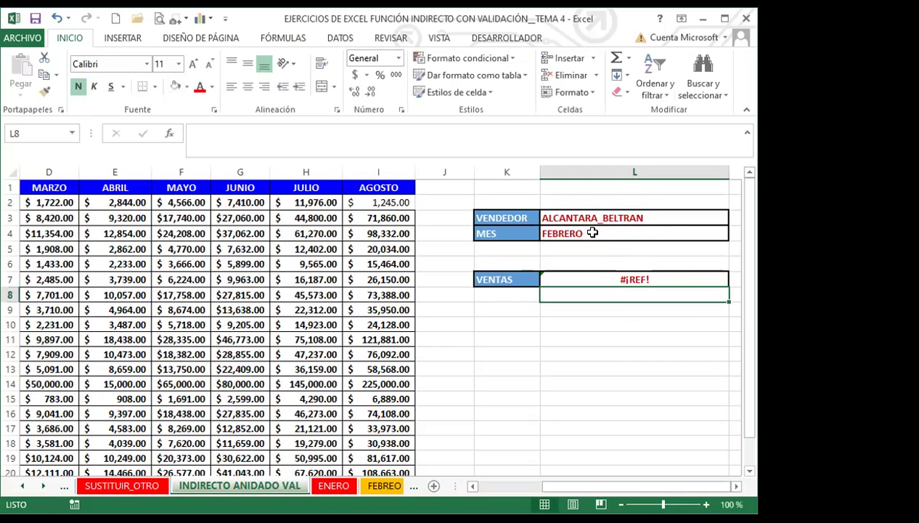
Step: Inspect the workbook's defined names and their references in the name manager
click(576, 275)
drag(556, 485, 494, 486)
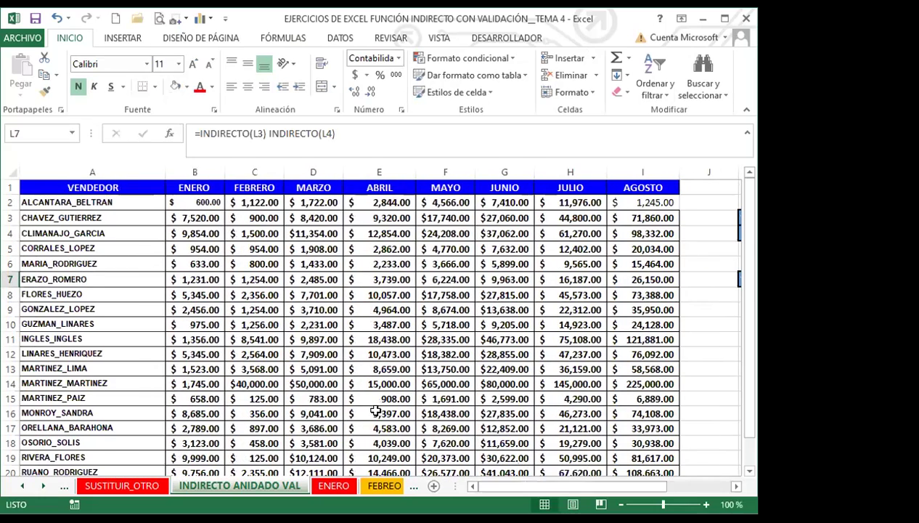
click(134, 183)
click(281, 38)
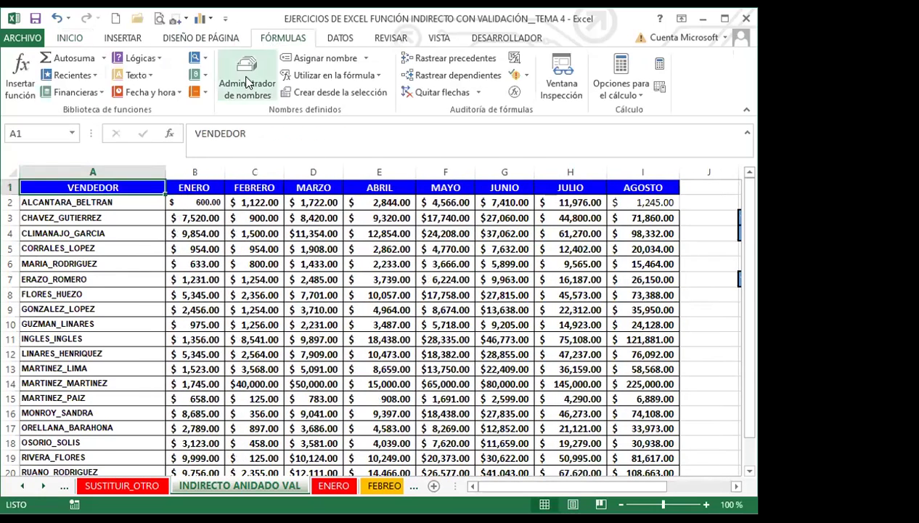
click(245, 83)
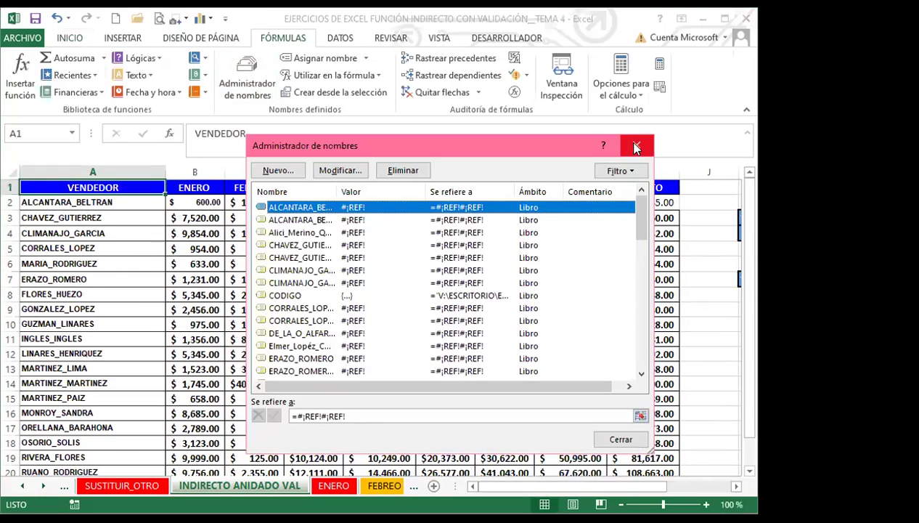
click(636, 148)
Step: Create names for the whole sales table from its top row and left column, replacing the existing definitions
drag(113, 185, 591, 406)
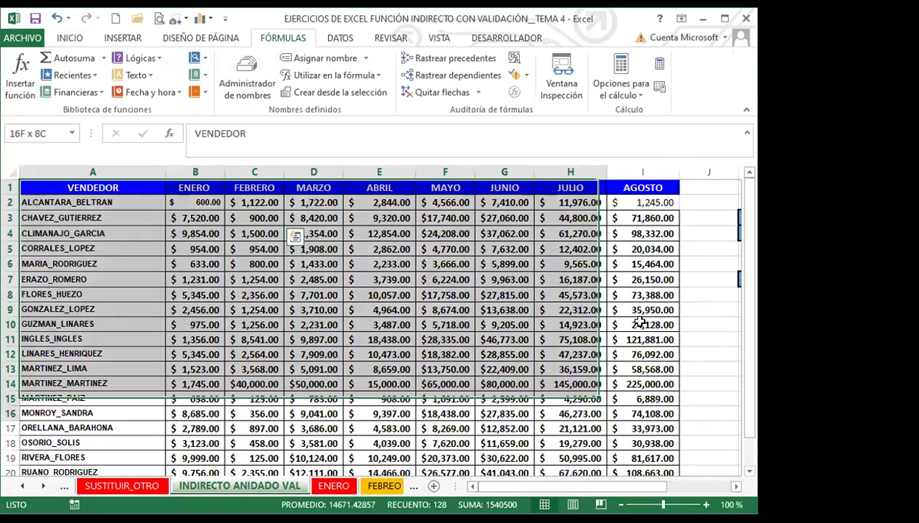
key(ctrl+shift+End)
click(340, 92)
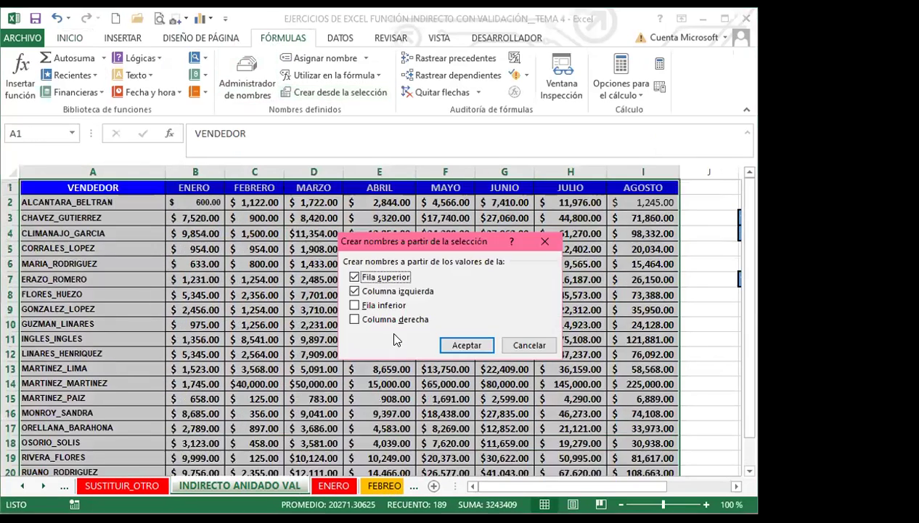
click(450, 346)
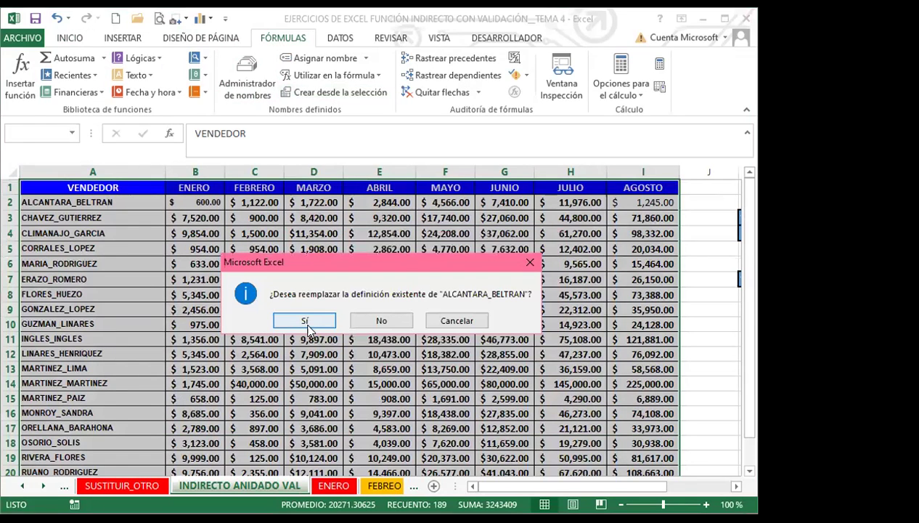
click(305, 320)
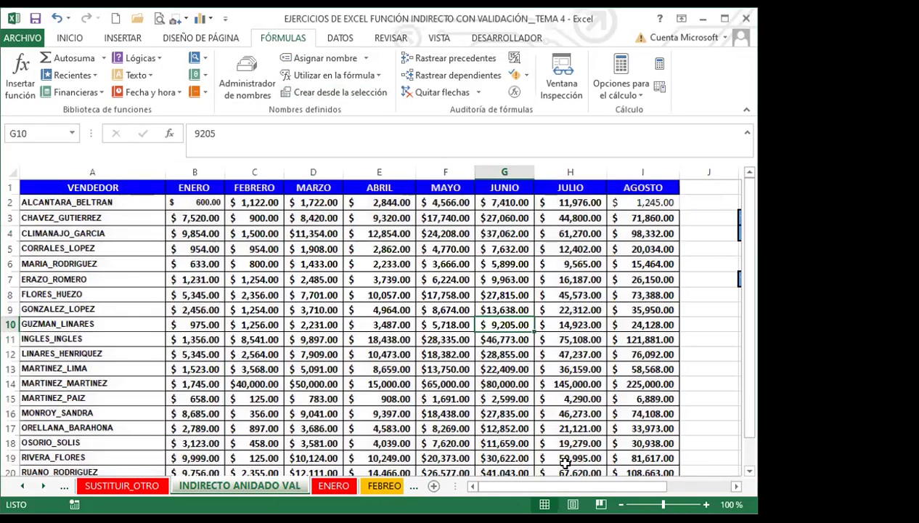
Step: Try to enter the VENTAS formula in L7 without the space, as =INDIRECTO(L3)INDIRECTO(L4)
scroll(564, 462, right, 5)
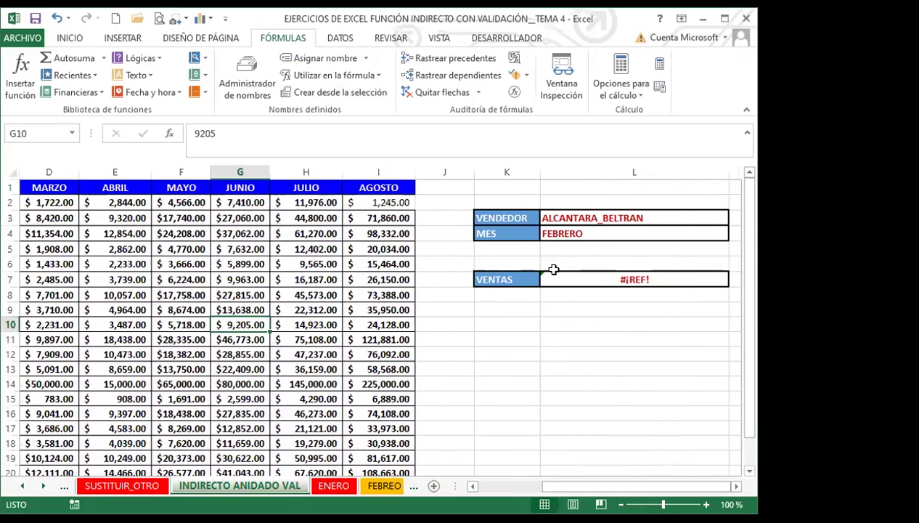
click(563, 280)
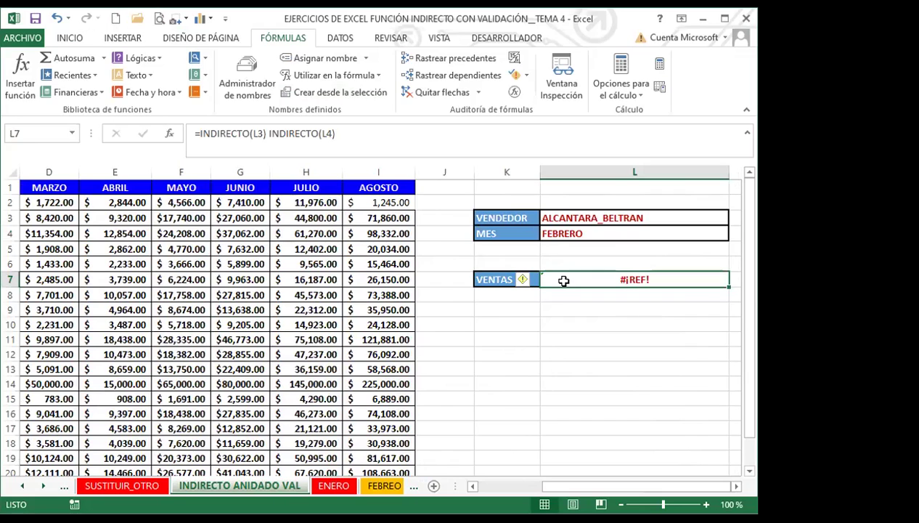
click(269, 132)
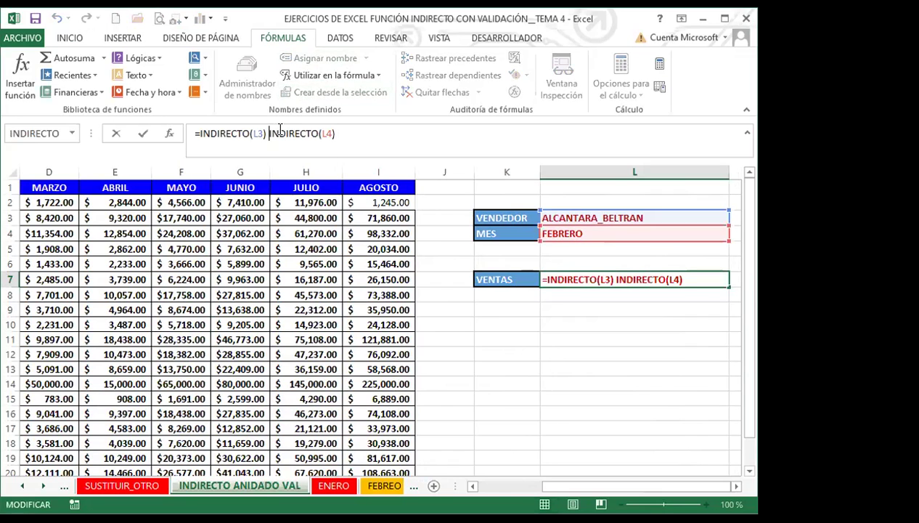
key(BackSpace)
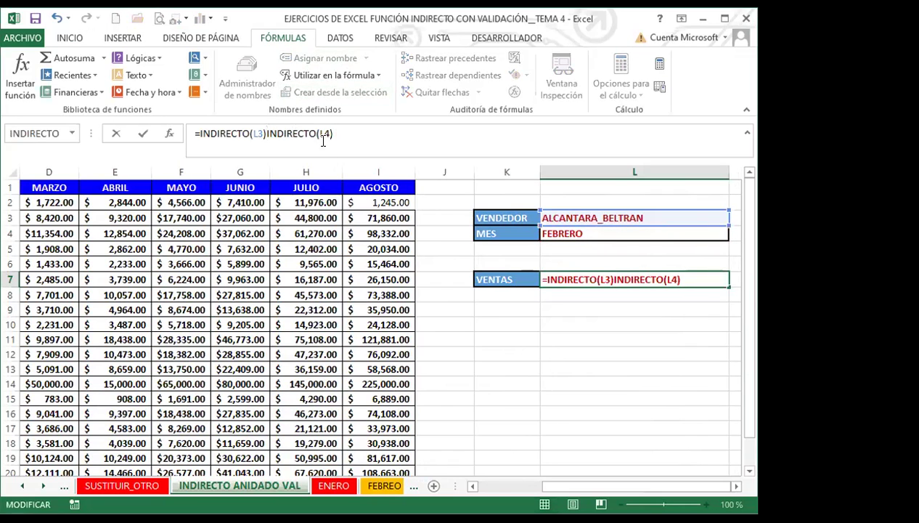
key(Return)
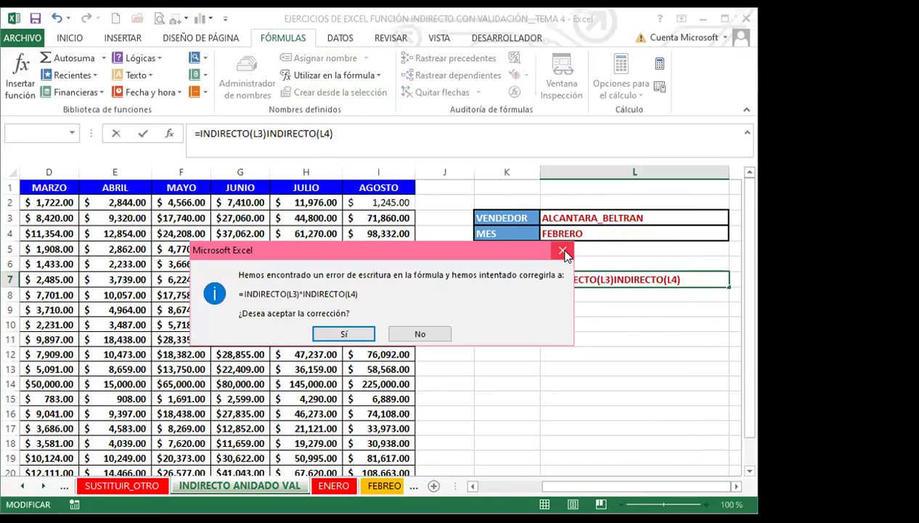
click(559, 246)
click(604, 218)
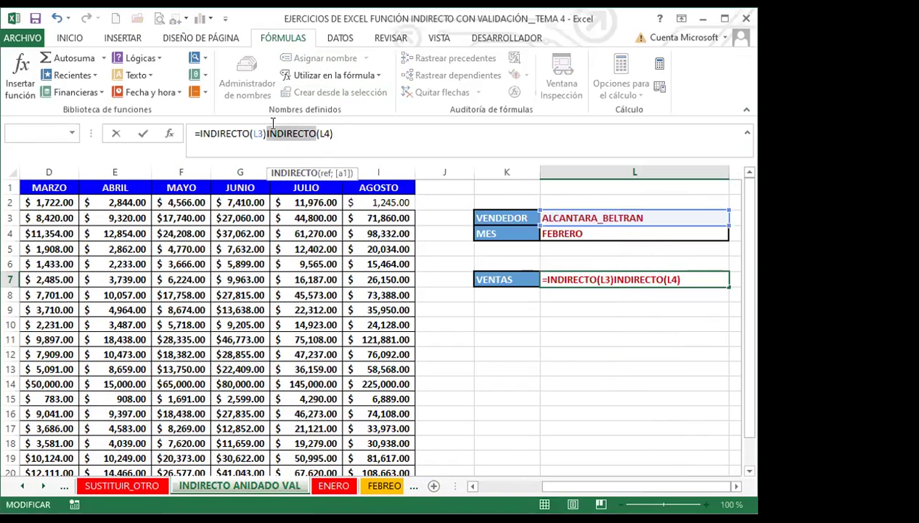
Step: Restore the space between the two functions in L7 and commit =INDIRECTO(L3) INDIRECTO(L4)
click(267, 134)
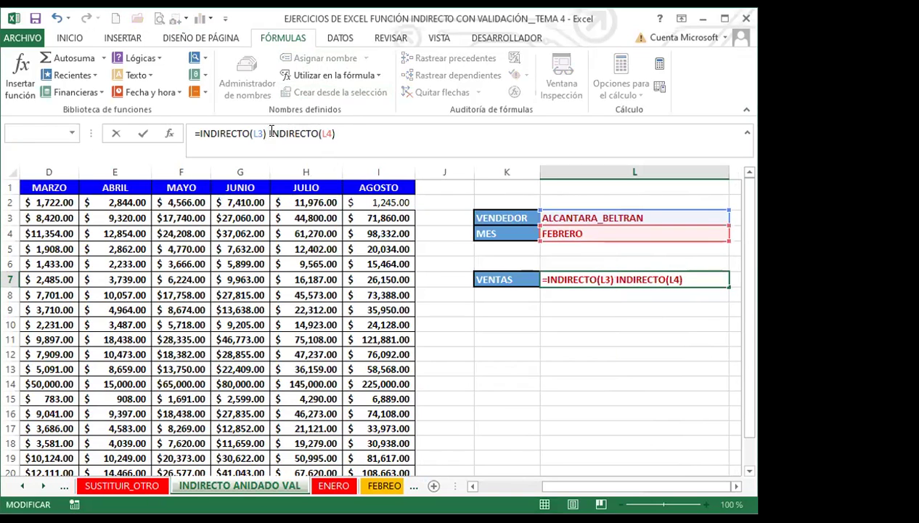
key(Return)
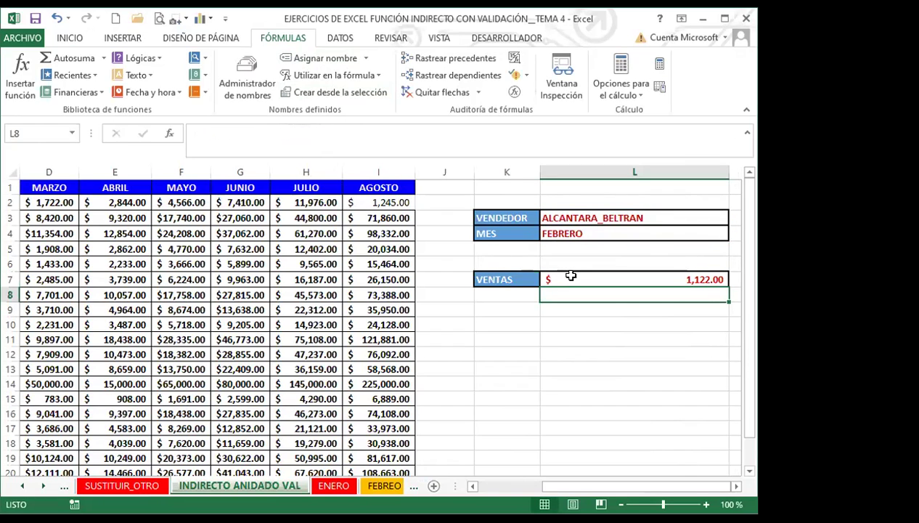
click(571, 276)
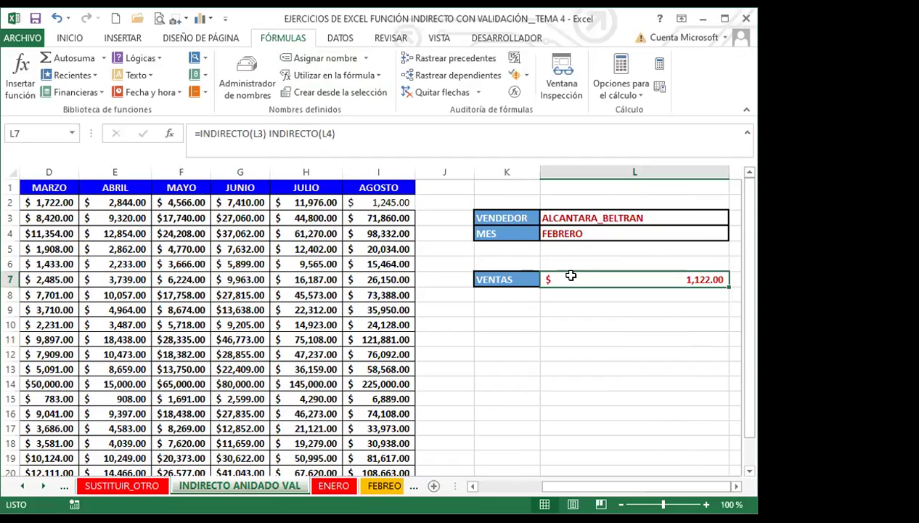
Step: Test the lookup by choosing the seller from table row 3 in the VENDEDOR cell L3
click(646, 216)
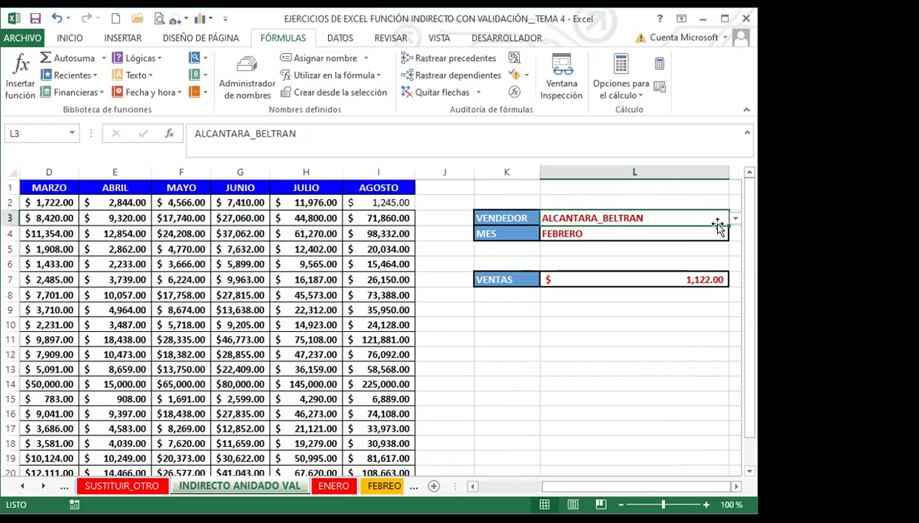
click(735, 222)
click(606, 239)
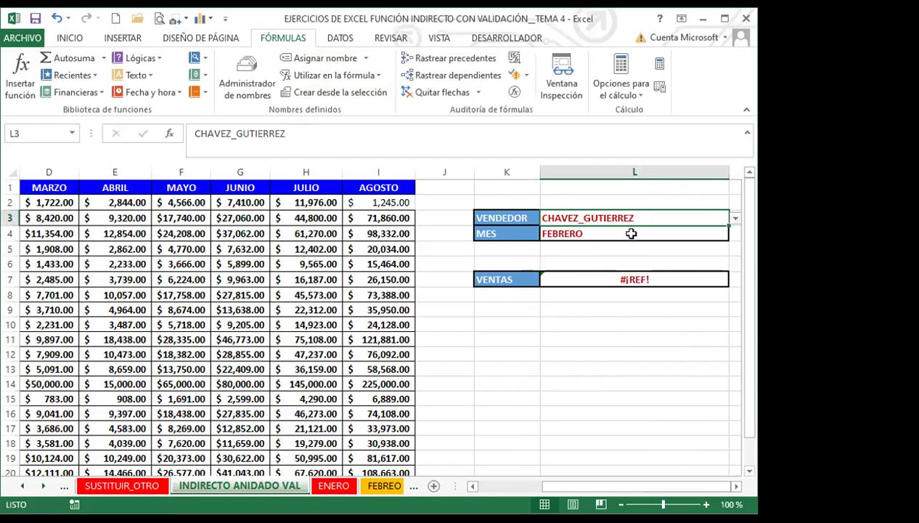
Step: Try the months MARZO, ABRIL and JULIO for that seller in the MES cell L4
click(632, 233)
click(735, 234)
click(574, 266)
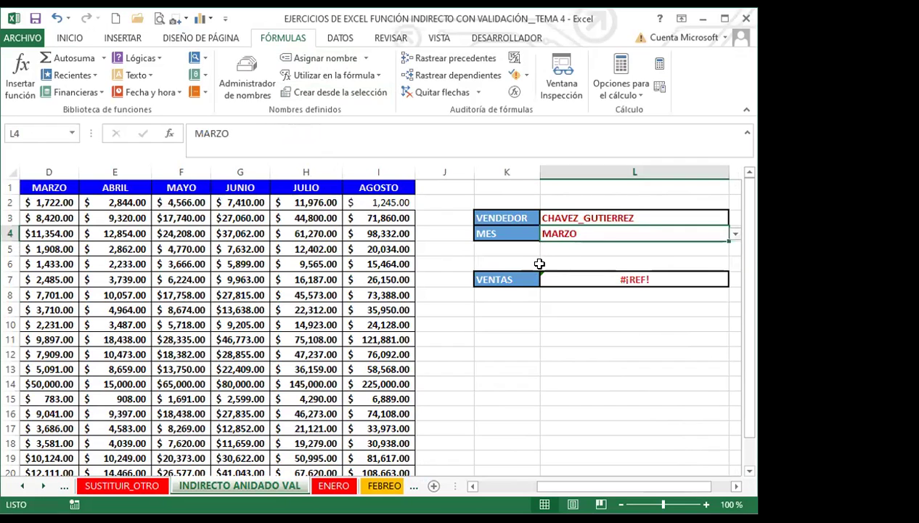
click(735, 234)
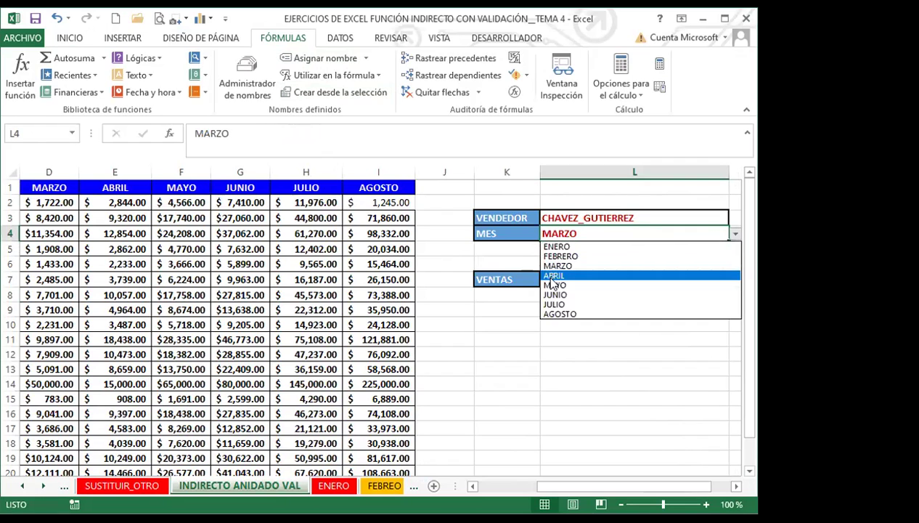
click(551, 274)
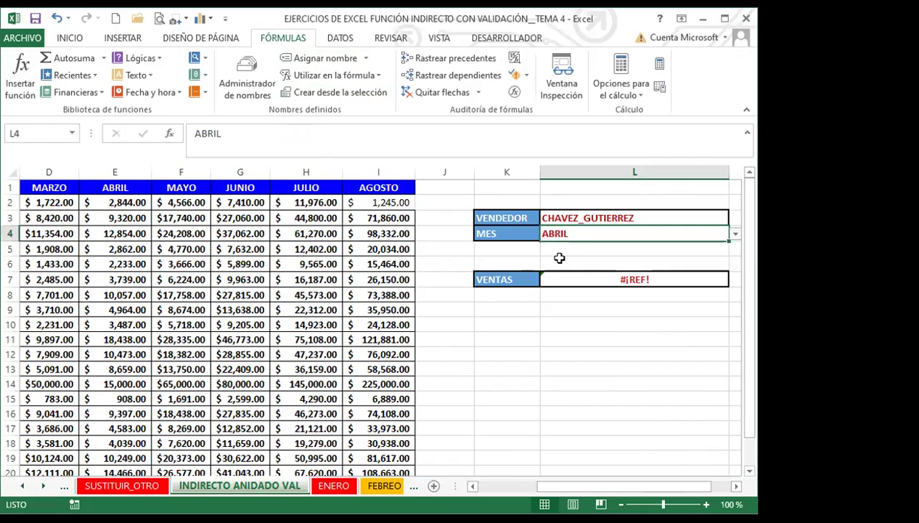
click(735, 233)
click(555, 299)
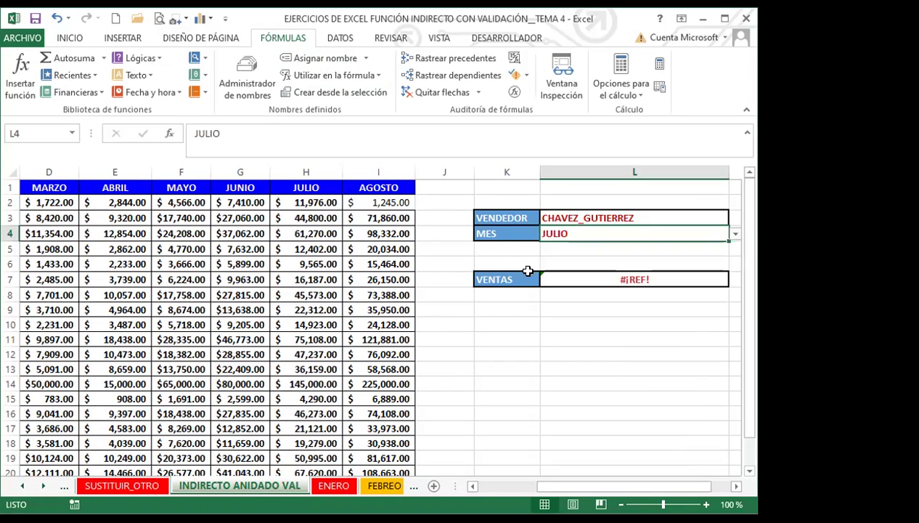
Step: Set VENDEDOR to the first seller in the list and MES to JUNIO
click(708, 219)
click(735, 218)
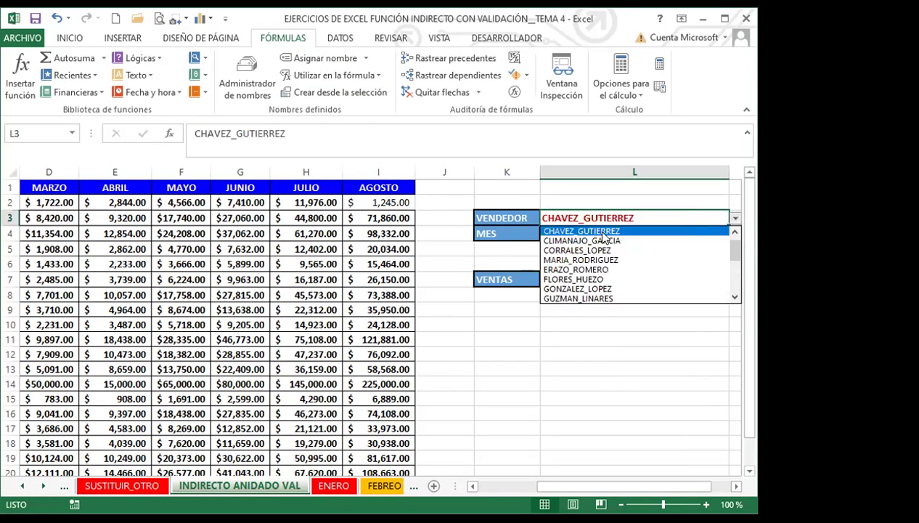
scroll(609, 239, up, 1)
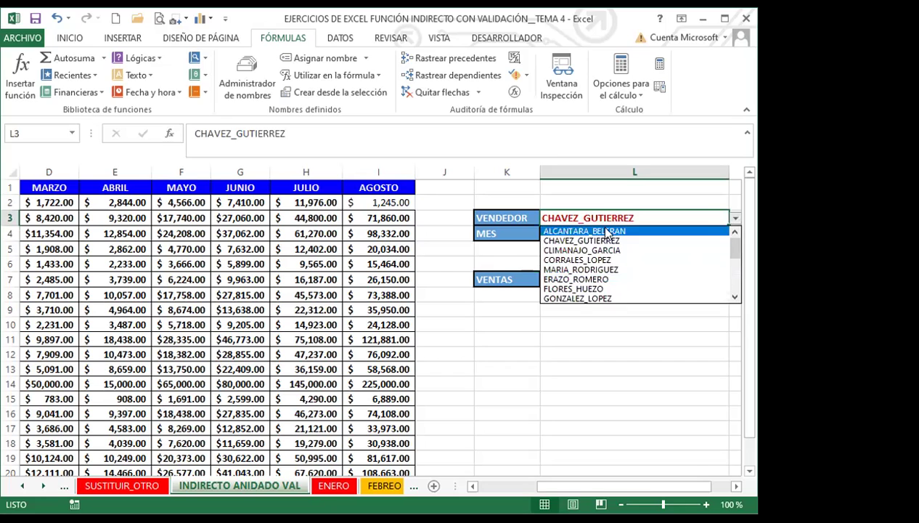
click(581, 232)
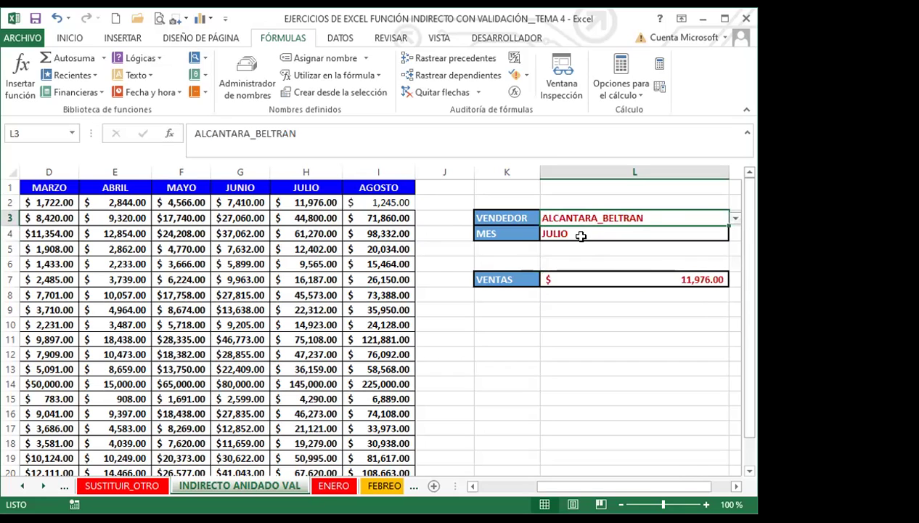
click(646, 234)
click(735, 234)
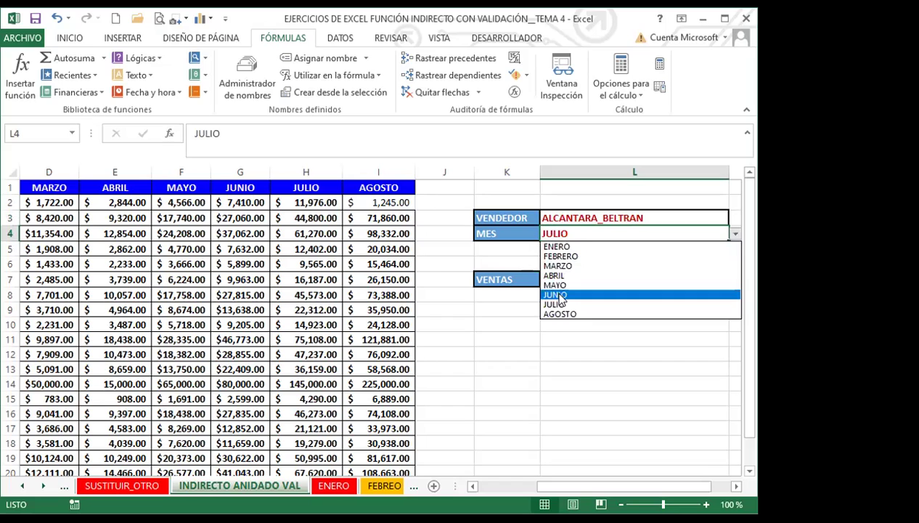
click(557, 293)
Step: Test the second seller in the VENDEDOR list together with the month ABRIL
click(686, 217)
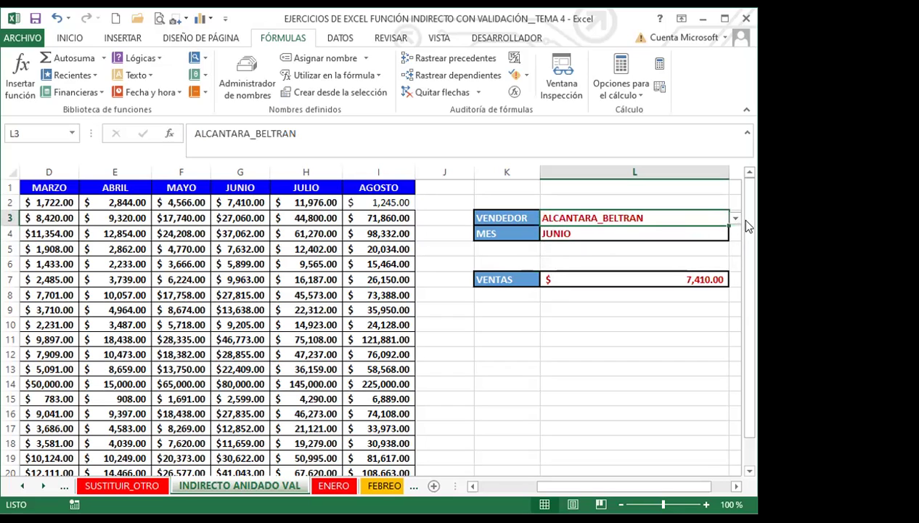
click(735, 220)
click(581, 240)
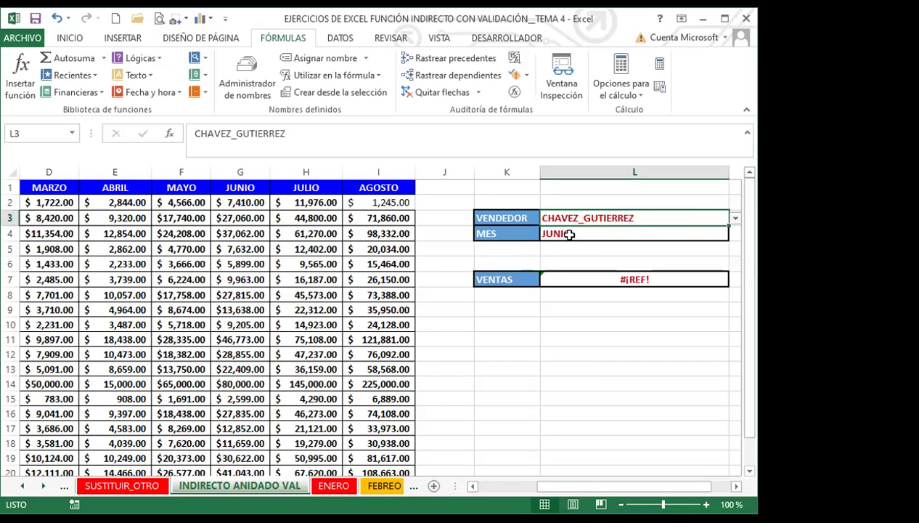
click(735, 233)
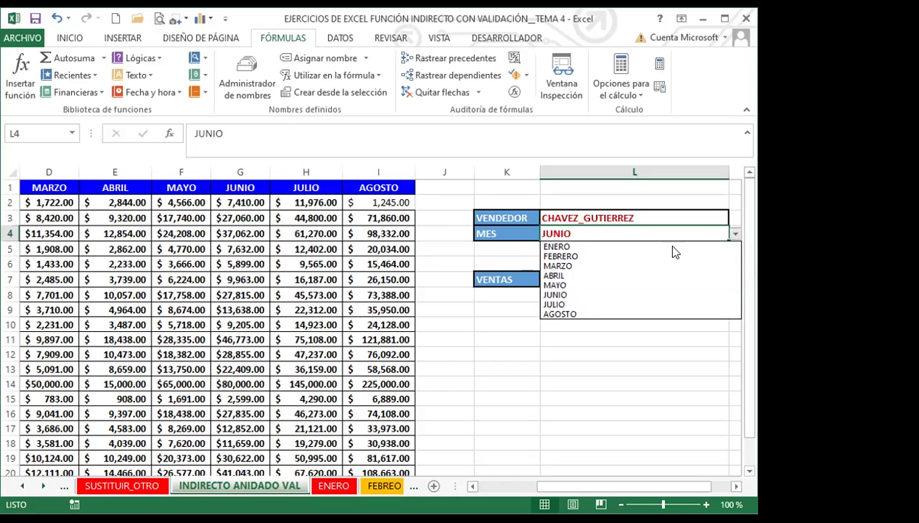
click(546, 270)
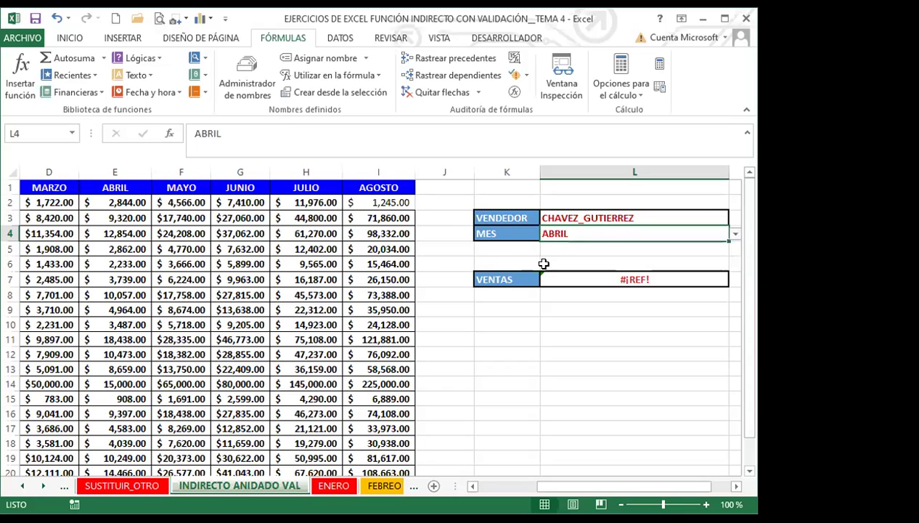
Step: Try other sellers in VENDEDOR for the same month, ending with the seller from table row 5
click(659, 218)
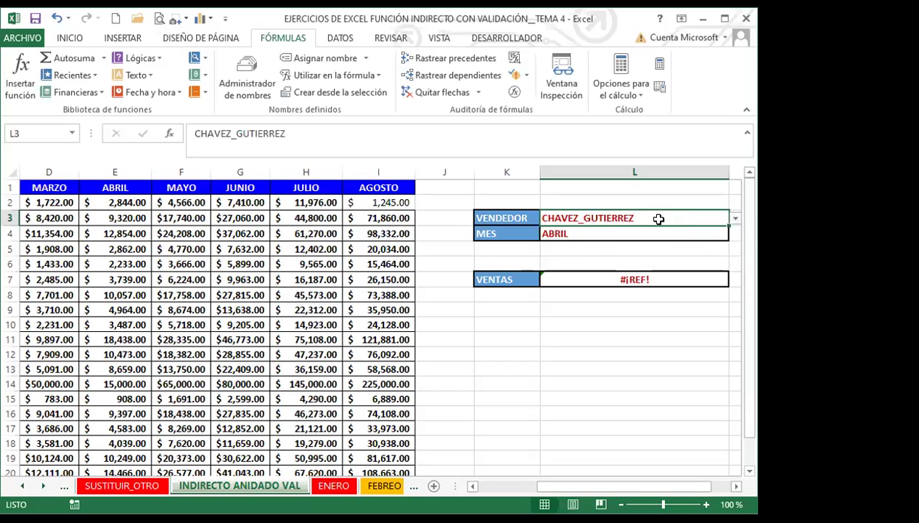
click(735, 218)
click(566, 233)
click(735, 218)
click(560, 251)
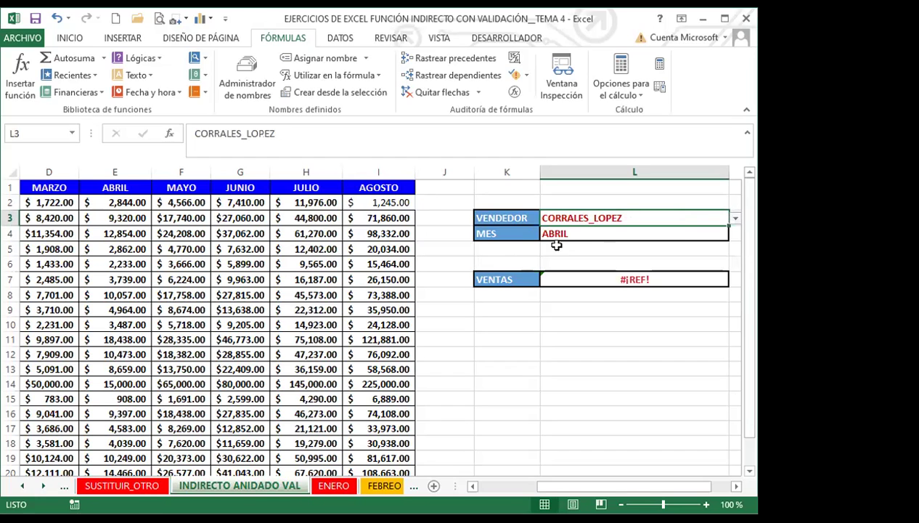
Step: Return VENDEDOR in L3 to the first seller in the list
click(735, 217)
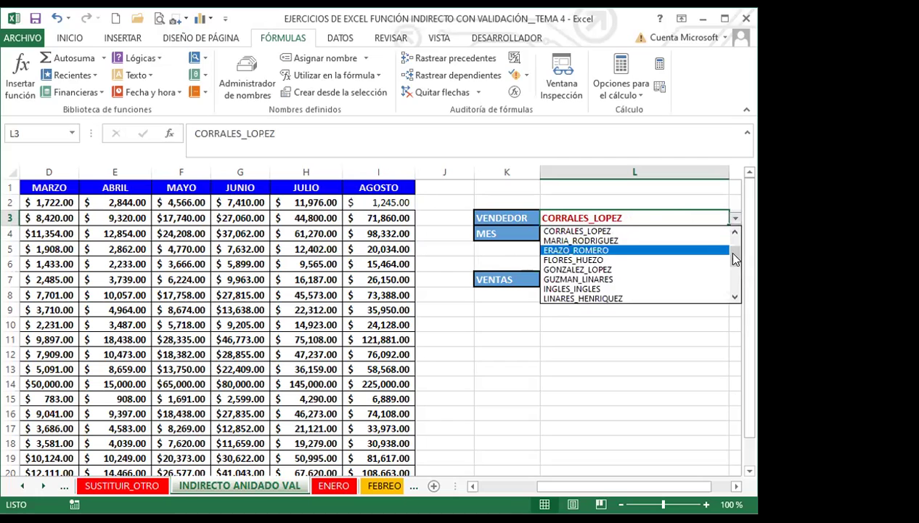
scroll(725, 250, up, 1)
click(626, 231)
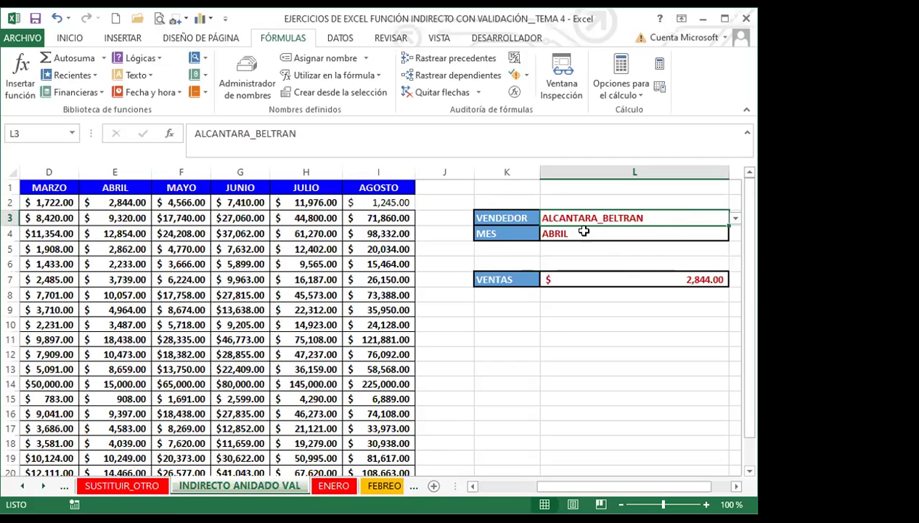
Step: Test the months ENERO and FEBRERO in L4 for the first seller, and finish with ABRIL
click(725, 231)
click(734, 233)
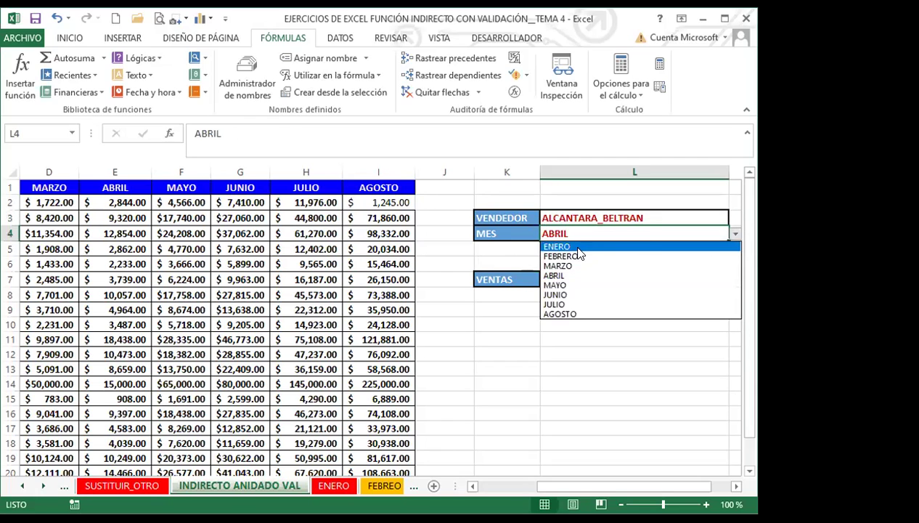
click(610, 247)
click(735, 233)
click(563, 258)
click(735, 233)
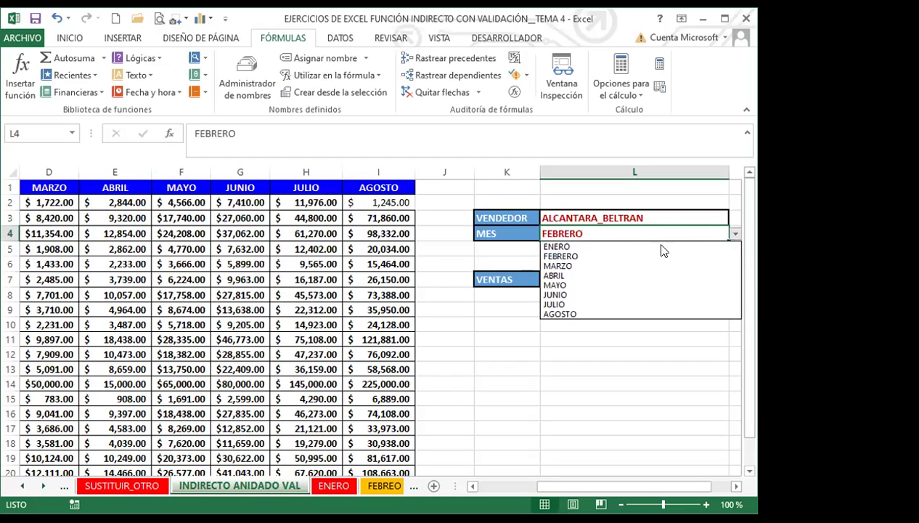
click(559, 279)
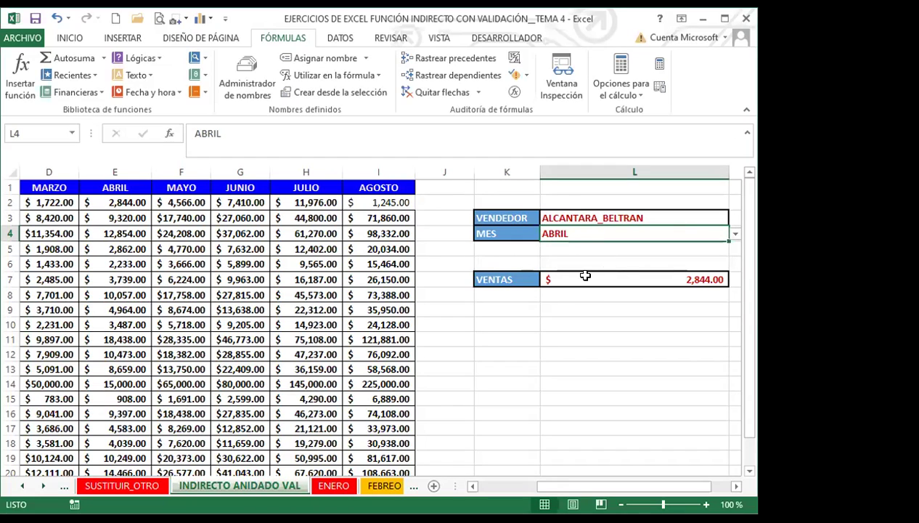
Step: Check the defined names and what they refer to in the name manager, and close it
click(322, 263)
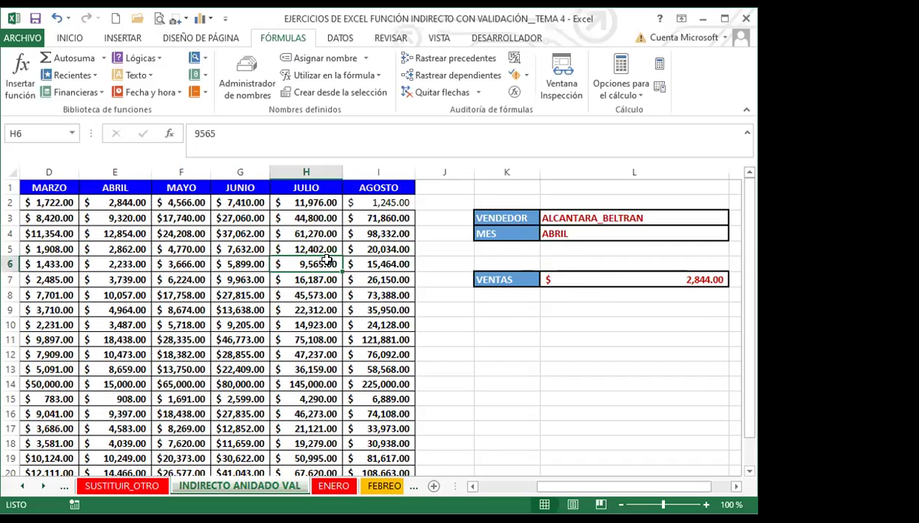
click(249, 68)
mouse_move(638, 203)
mouse_down()
mouse_move(657, 356)
mouse_move(639, 185)
mouse_up()
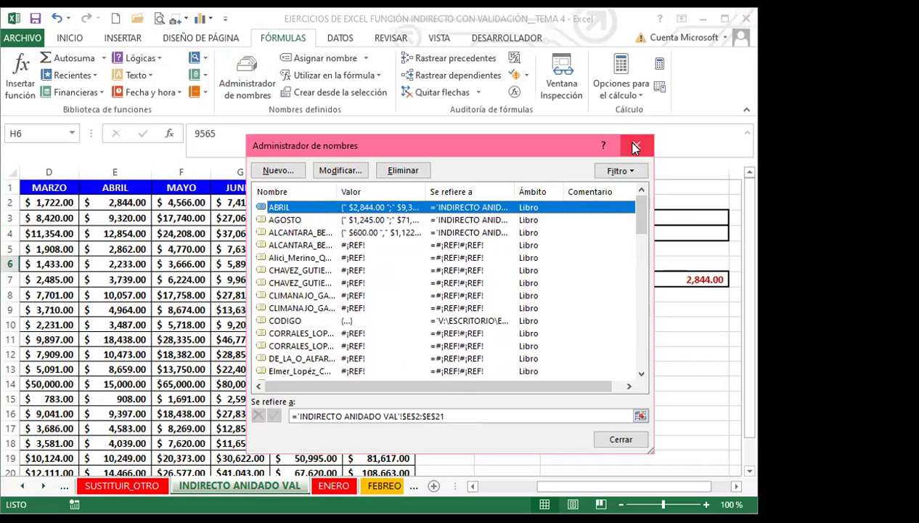
click(637, 146)
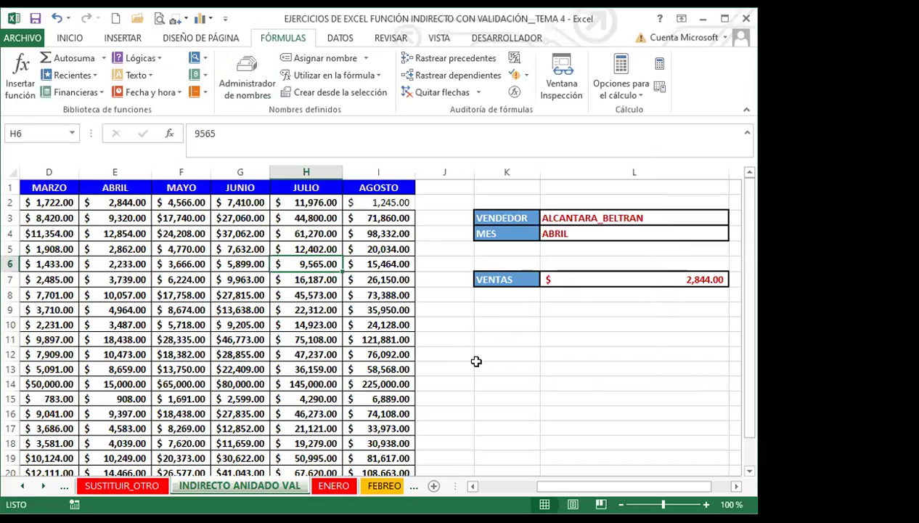
Step: View the ENERO sheet and switch to the SUSTITUIR_OTRO sheet
click(330, 485)
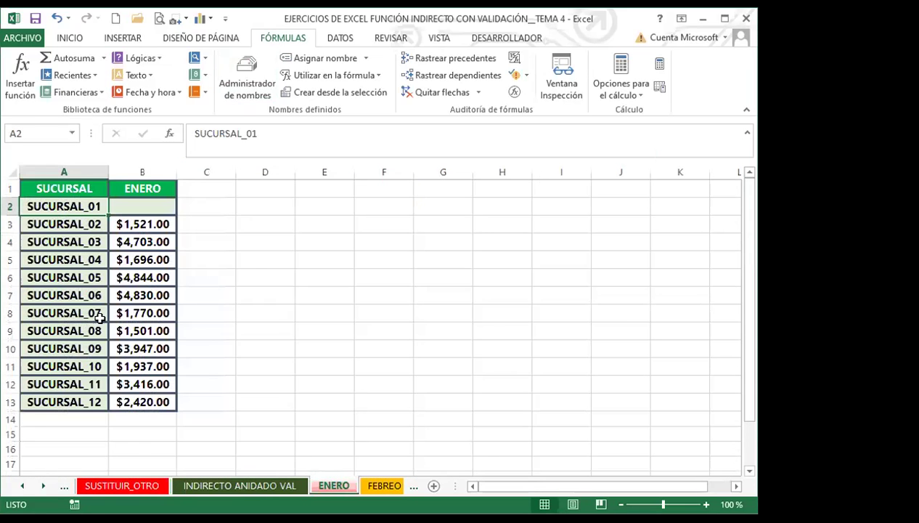
click(130, 485)
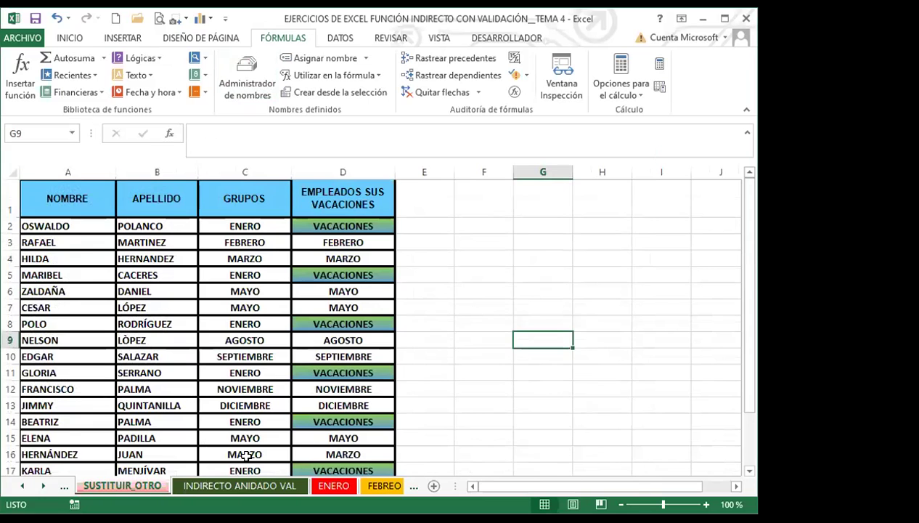
Step: Go back to the INDIRECTO ANIDADO VAL sheet and examine the VENDEDOR list, the MES cell and the VENTAS formula
click(251, 485)
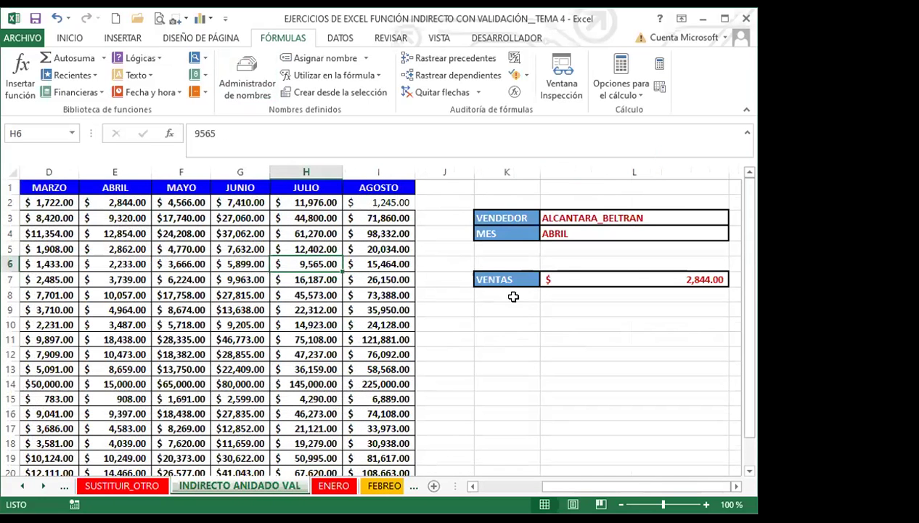
click(676, 221)
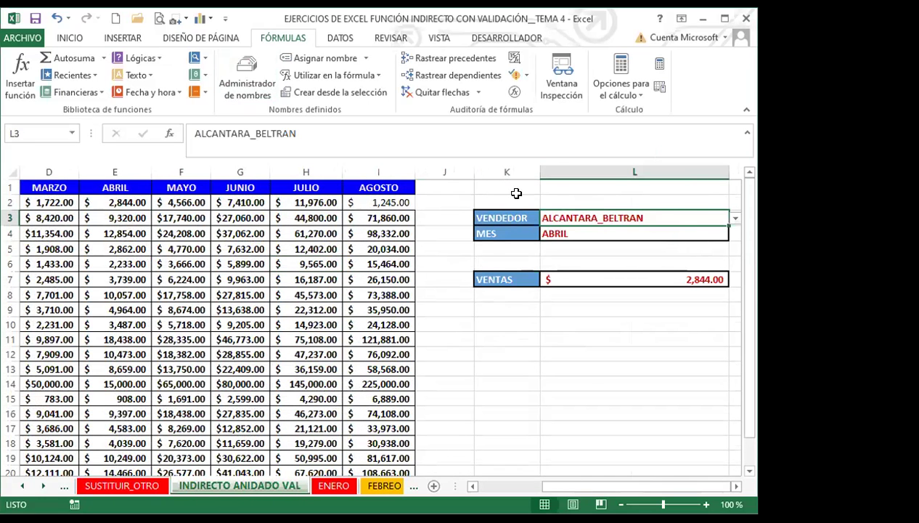
click(606, 278)
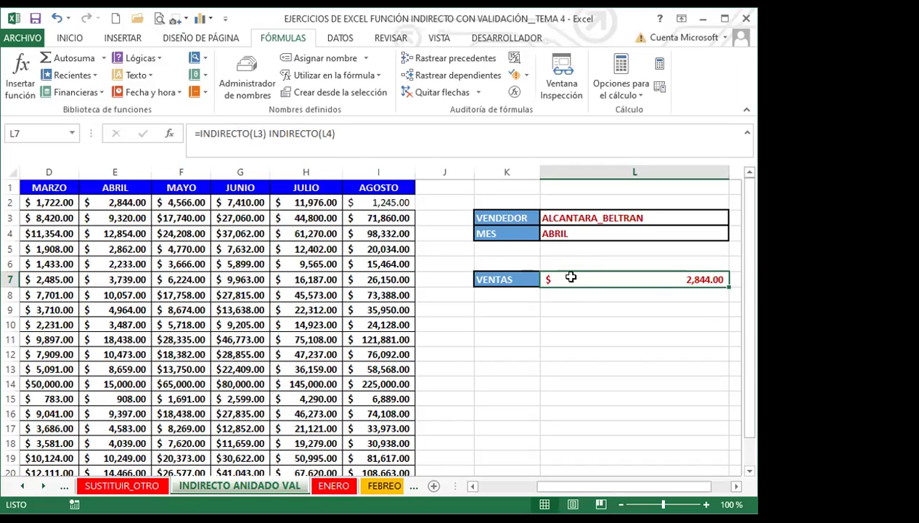
click(624, 218)
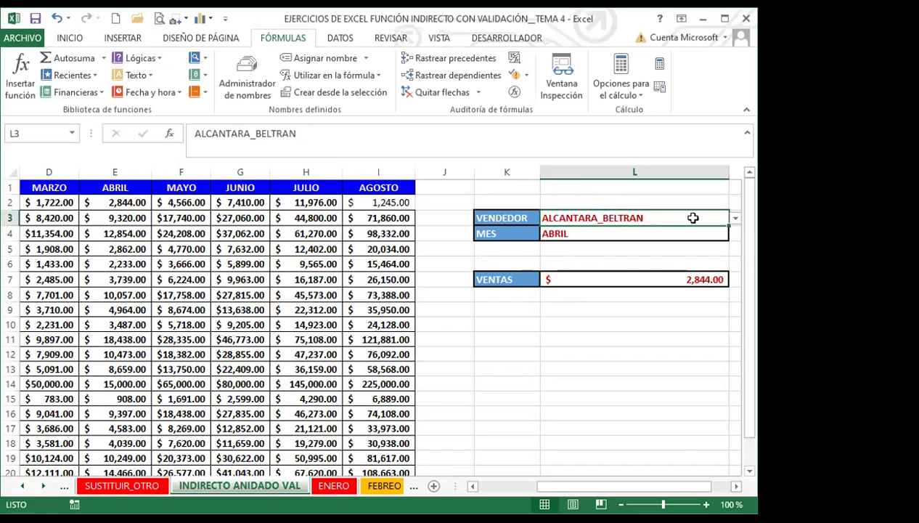
click(736, 218)
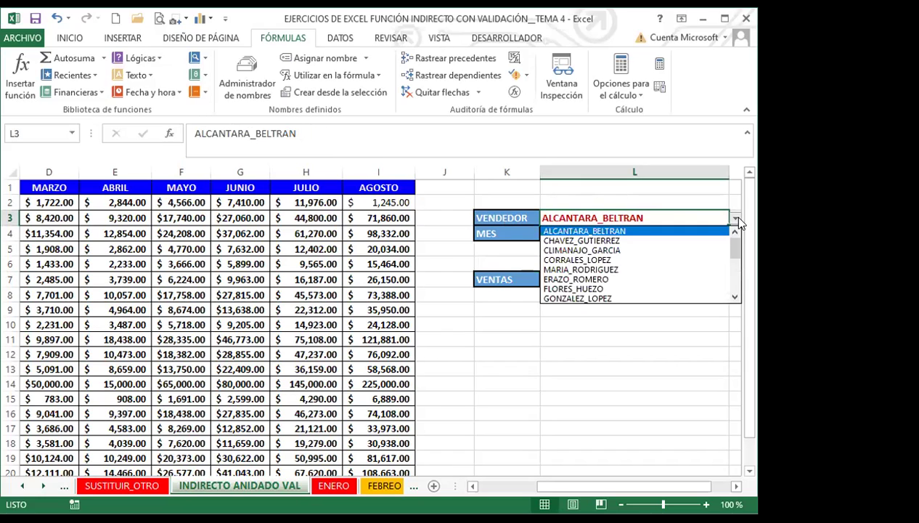
click(606, 314)
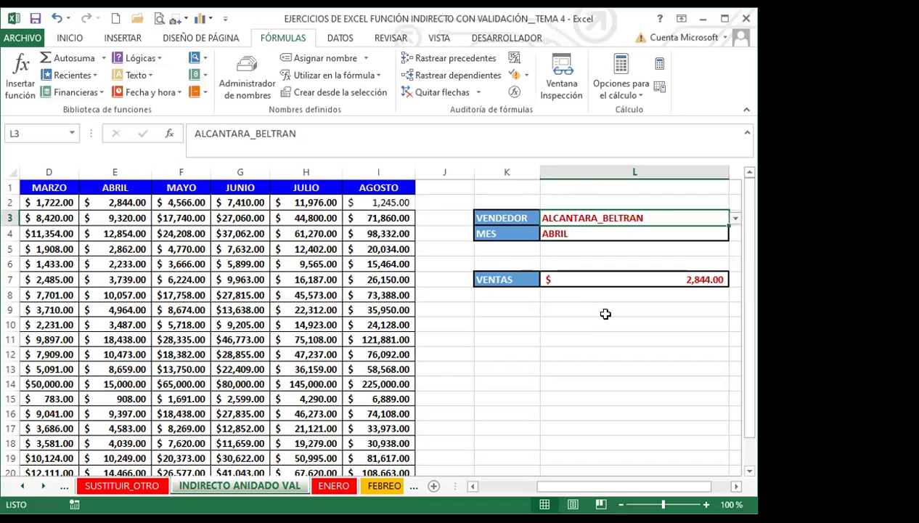
click(604, 233)
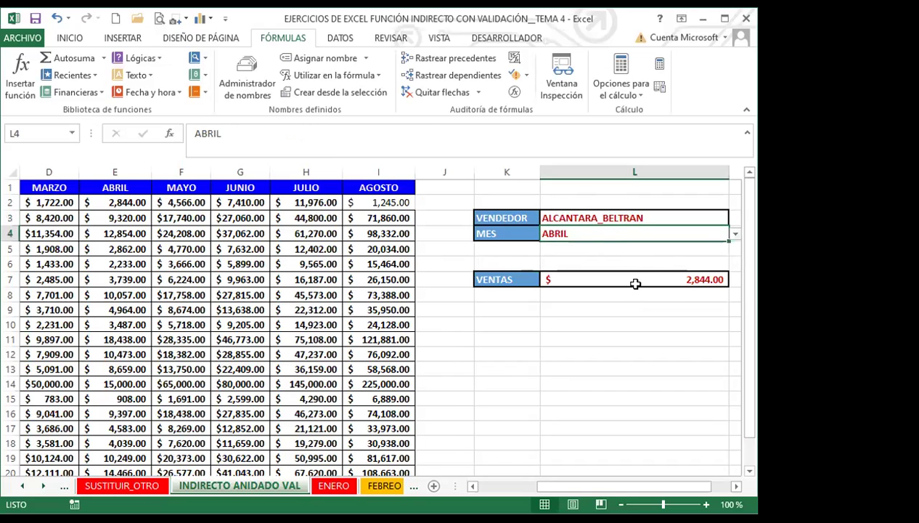
click(256, 291)
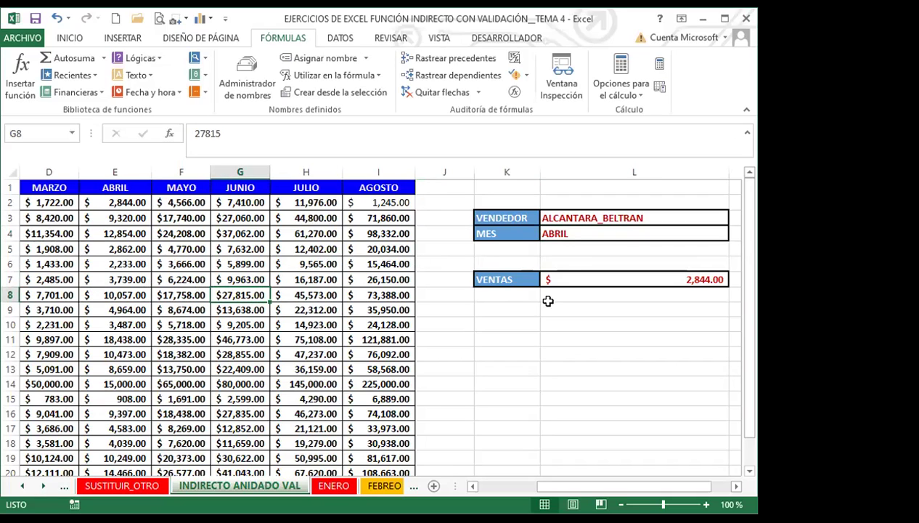
Step: Set MES in L4 to AGOSTO for the first seller and check the VENTAS formula in L7
click(585, 217)
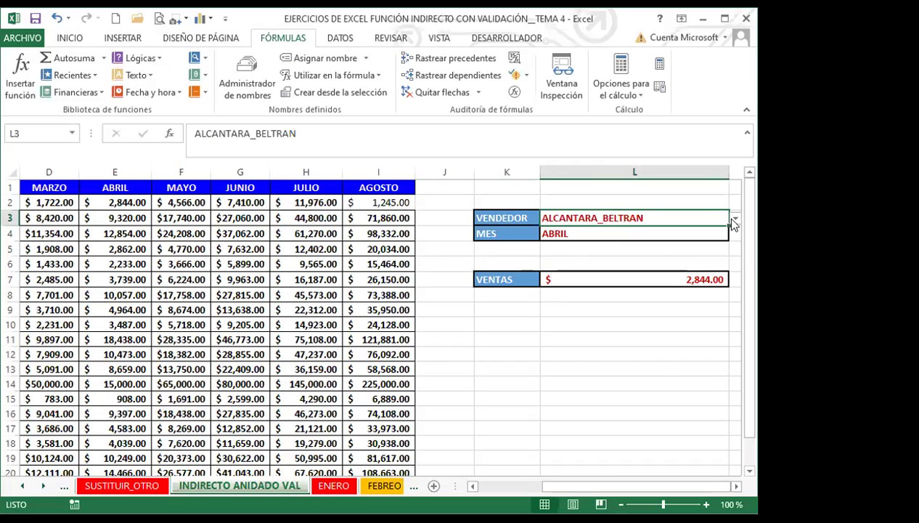
click(568, 232)
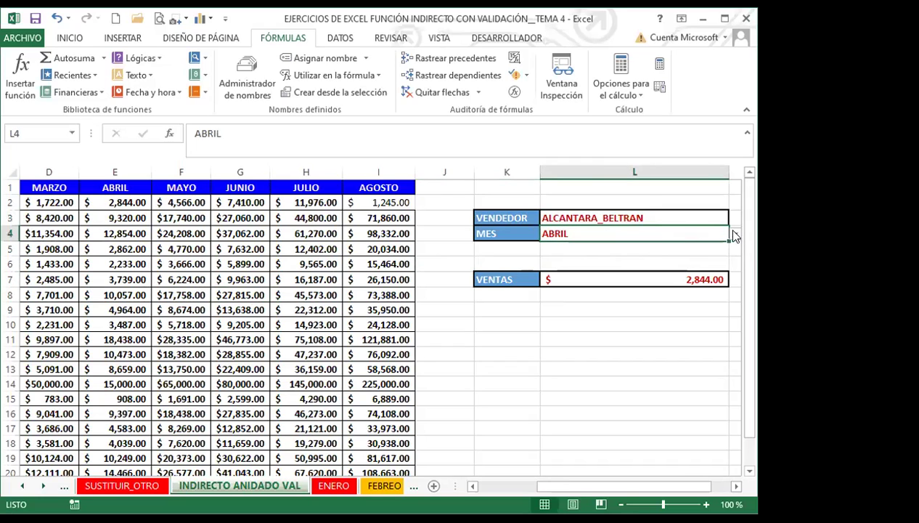
click(734, 234)
click(552, 312)
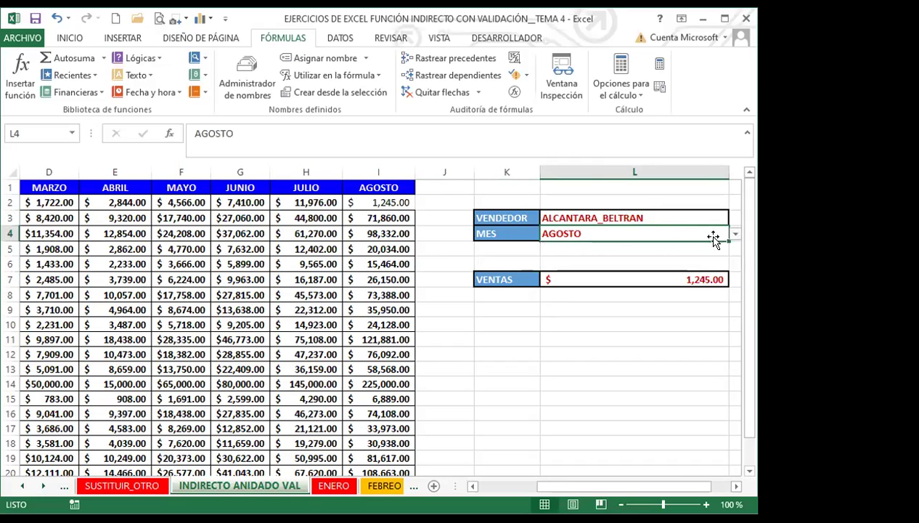
click(734, 234)
click(559, 312)
click(641, 278)
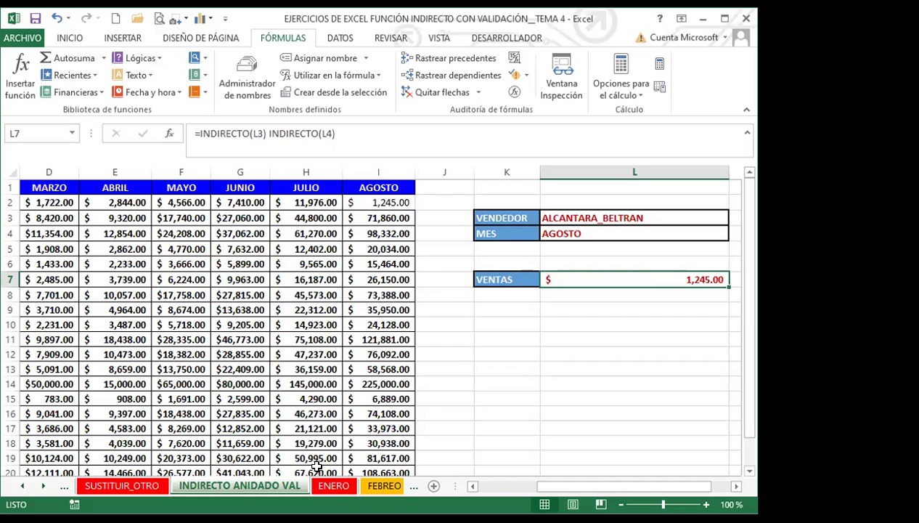
Step: View the ENERO and SUSTITUIR VALOR N° sheets and return to the INDIRECTO ANIDADO VAL sheet
right_click(333, 485)
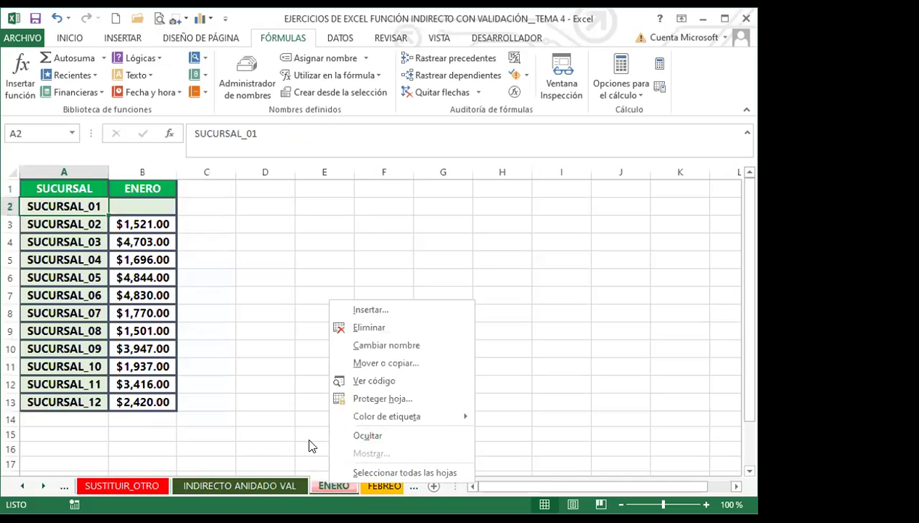
key(Escape)
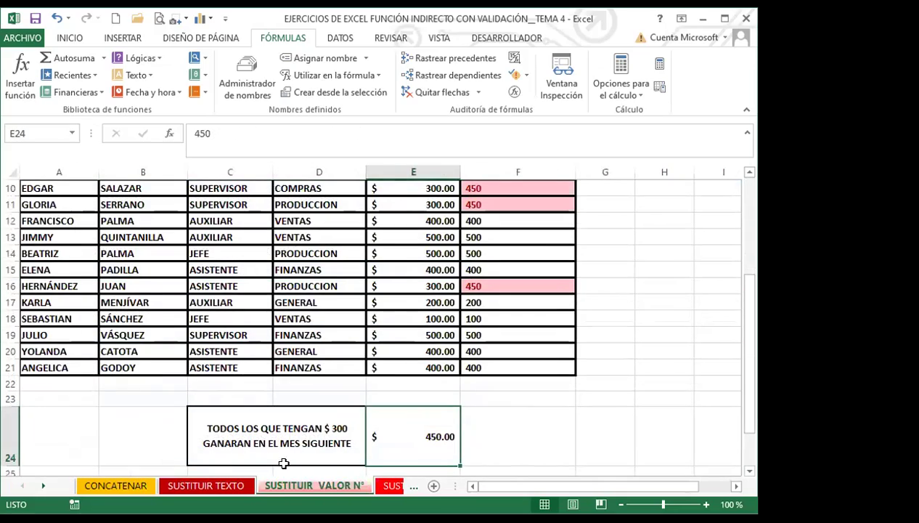
scroll(125, 331, up, 3)
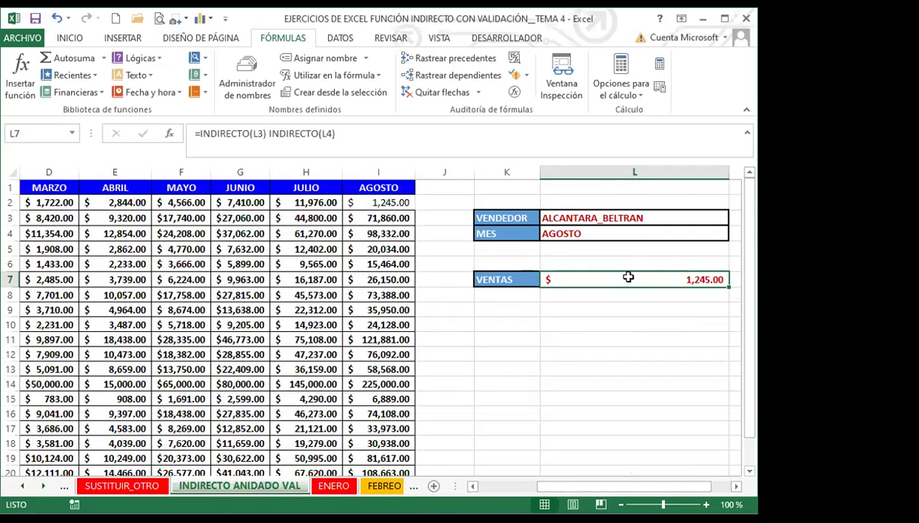
Step: Test the lookup in L3 with another seller for AGOSTO, and return VENDEDOR to the first seller in the list
click(692, 214)
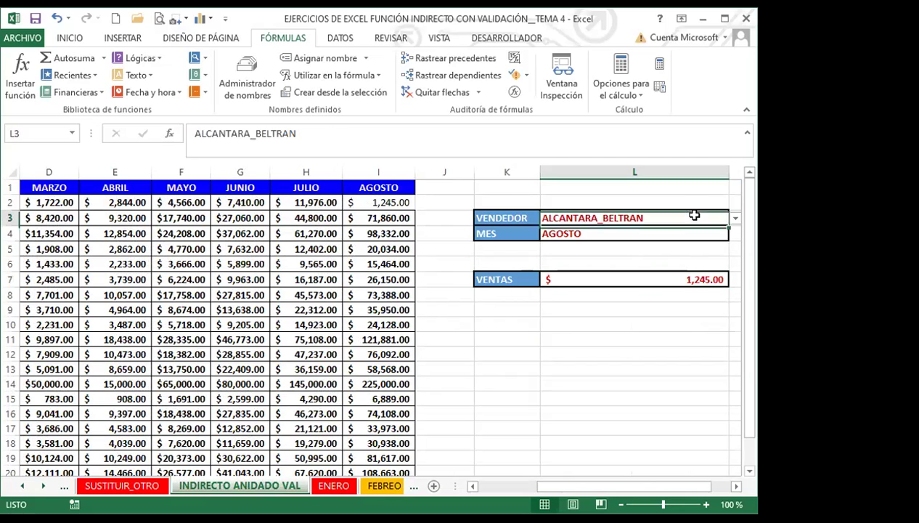
click(736, 219)
click(617, 242)
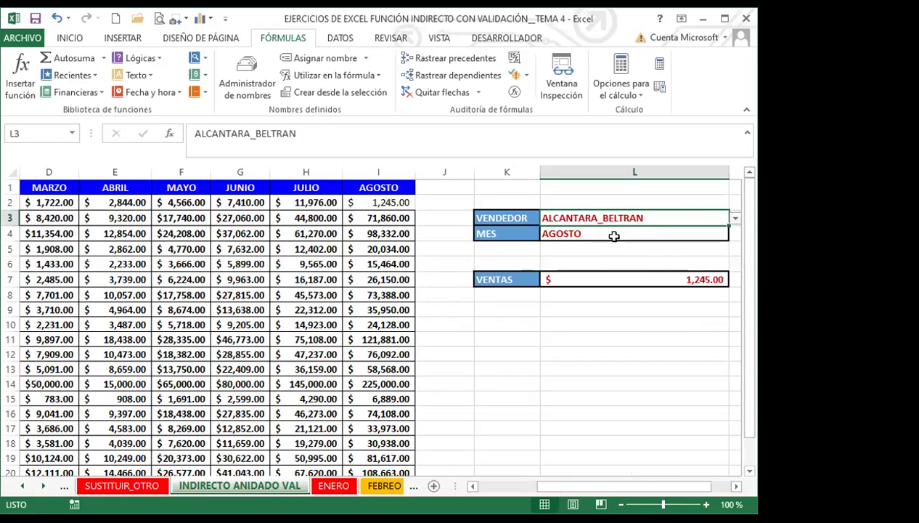
click(735, 218)
click(588, 279)
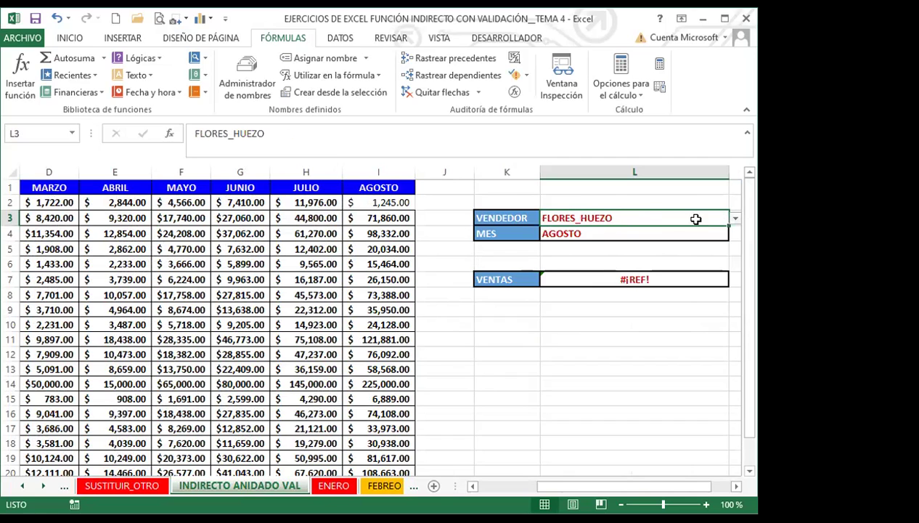
click(735, 218)
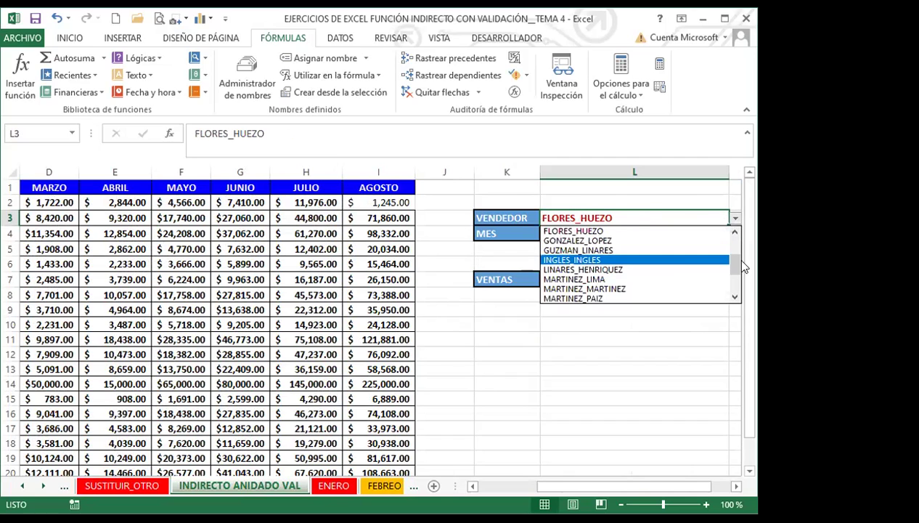
scroll(735, 262, up, 3)
click(577, 231)
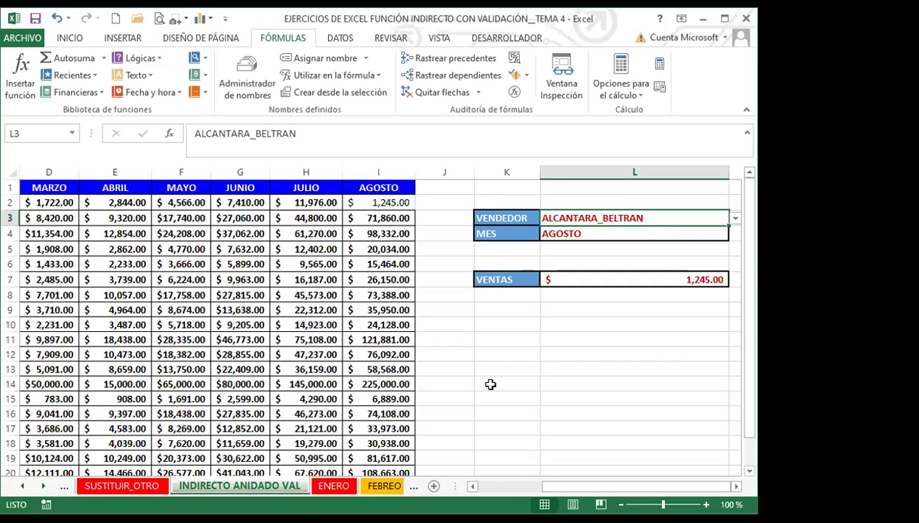
Step: Look through the defined names in the name manager, close it, and check the VENTAS formula in L7
click(246, 78)
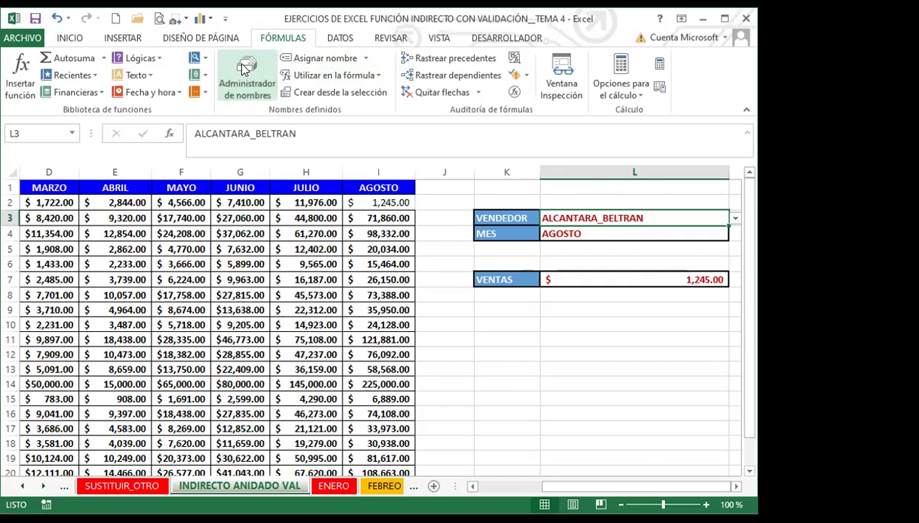
scroll(465, 332, down, 15)
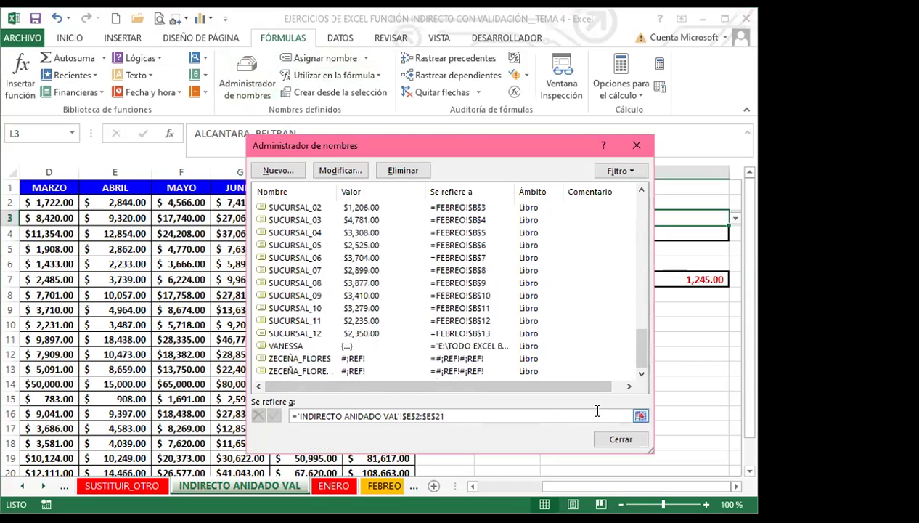
click(636, 145)
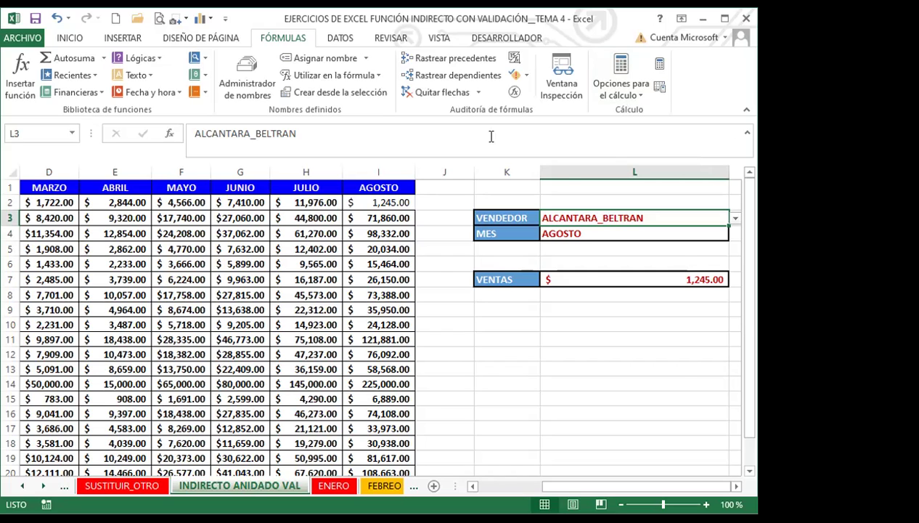
click(611, 277)
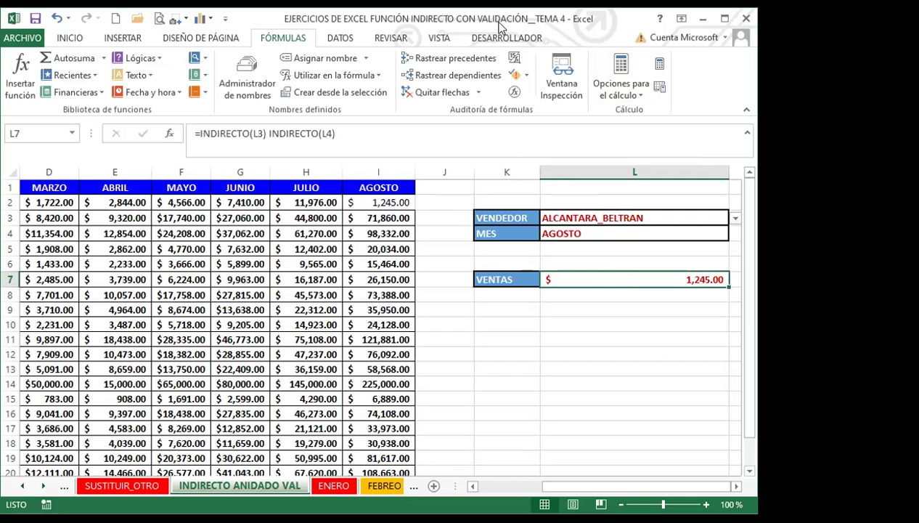
Step: Switch to the Función_Indirecto_3 workbook, view the phone lookup on Función INDIRECTO 3, and open the BD Función INDIRECTO sheet
key(ctrl+Page_Down)
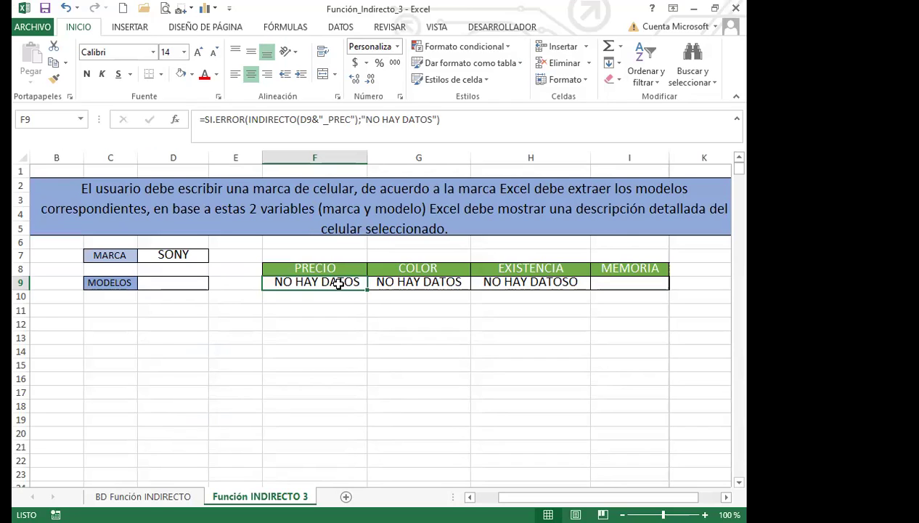
click(339, 350)
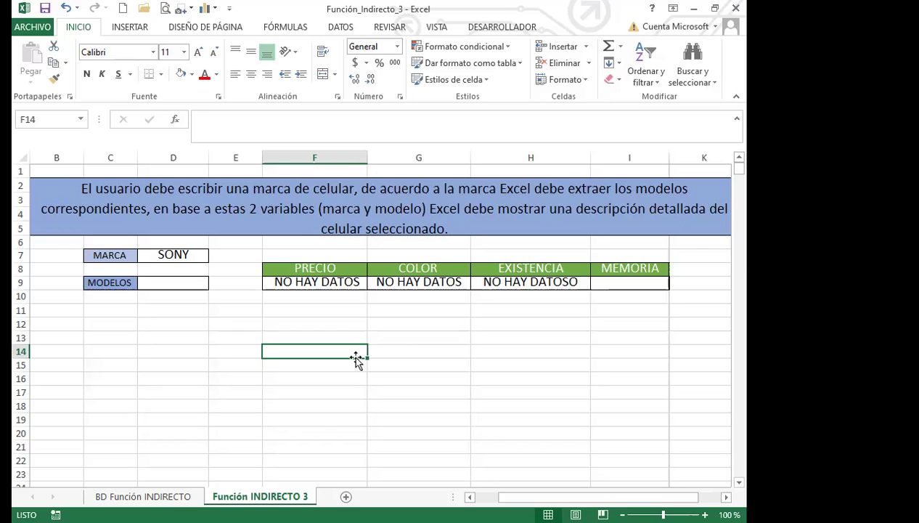
key(ctrl+Page_Up)
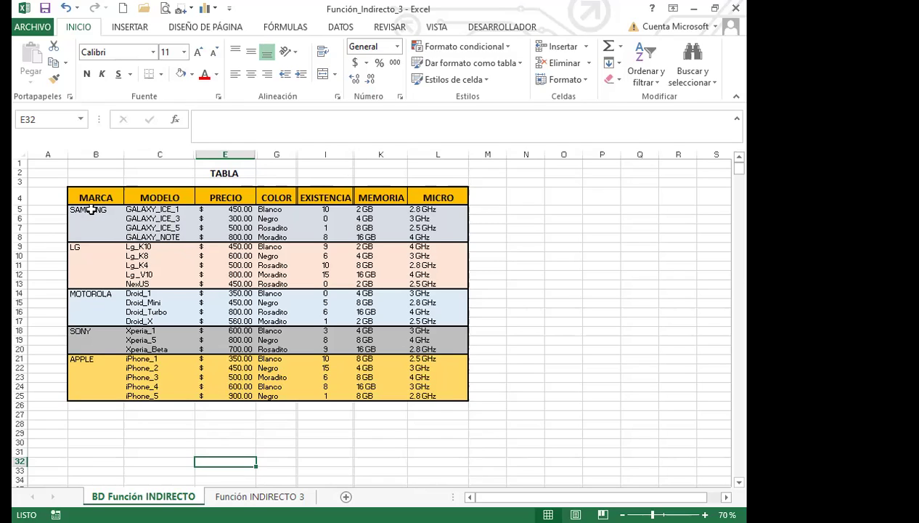
Step: Examine the SAMSUNG brand together with its models in B5:C8 of the phone table
drag(86, 210, 172, 236)
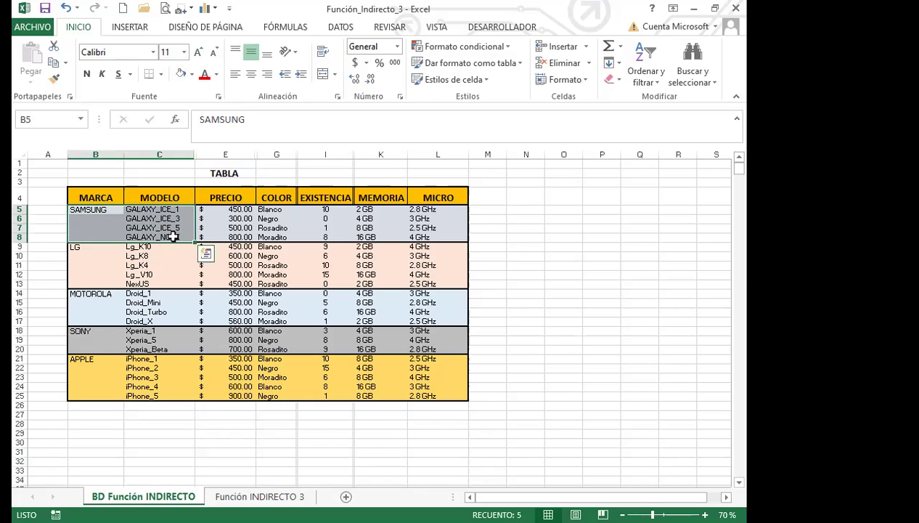
click(82, 218)
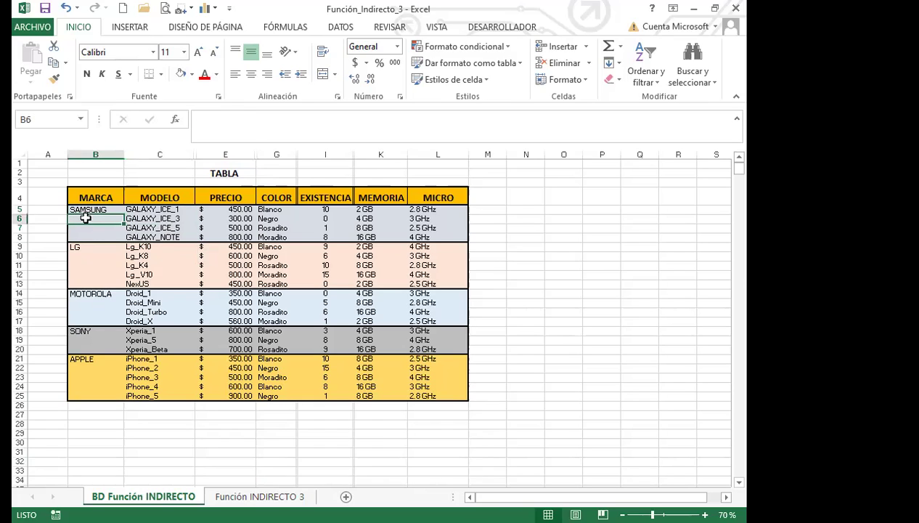
drag(86, 210, 170, 236)
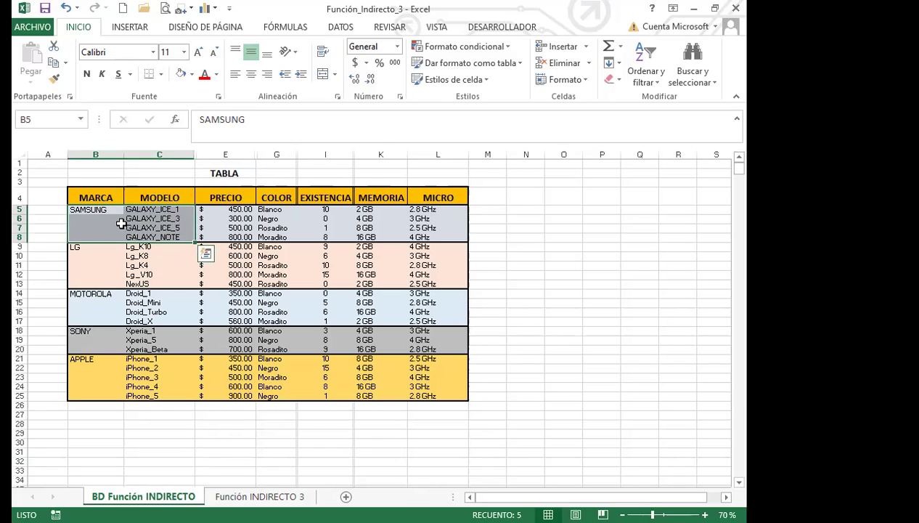
click(175, 226)
Step: Check the range names assigned to the SAMSUNG, LG and SONY model lists and to the GALAXY_ICE_1 price cell
drag(154, 208, 151, 235)
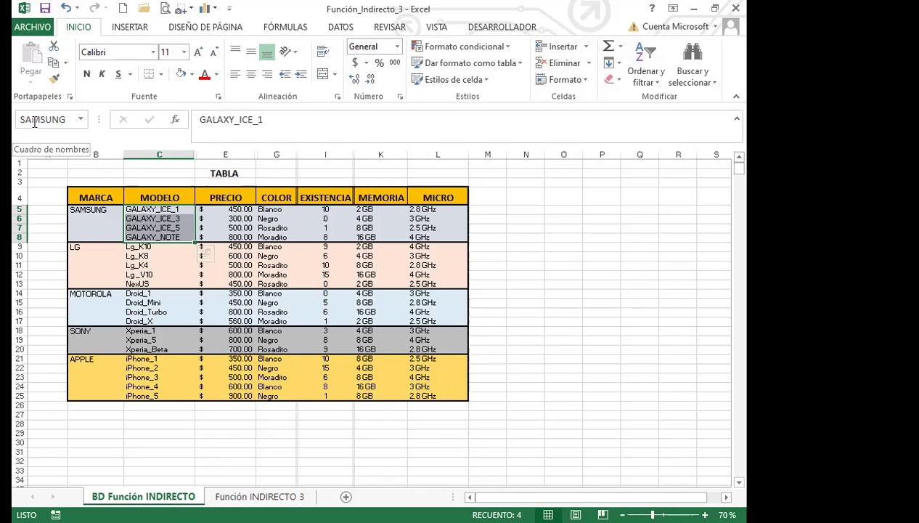
drag(156, 247, 158, 284)
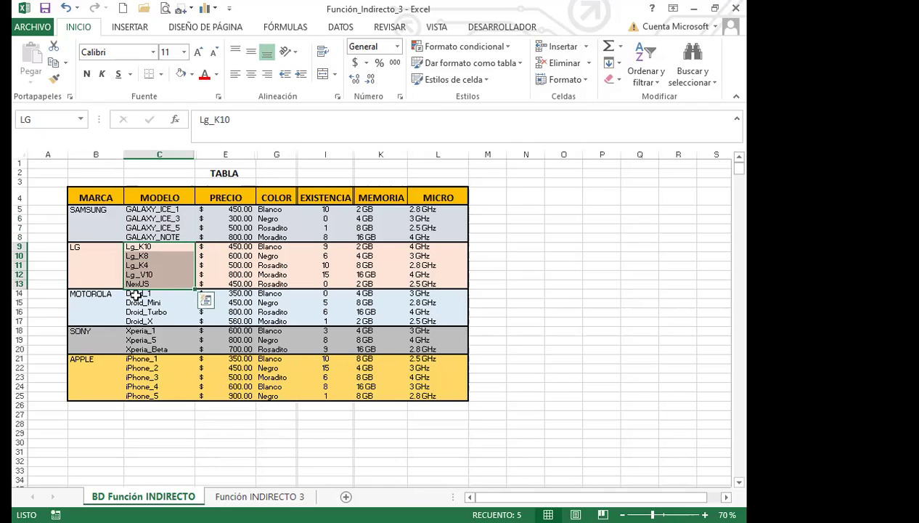
drag(149, 294, 160, 350)
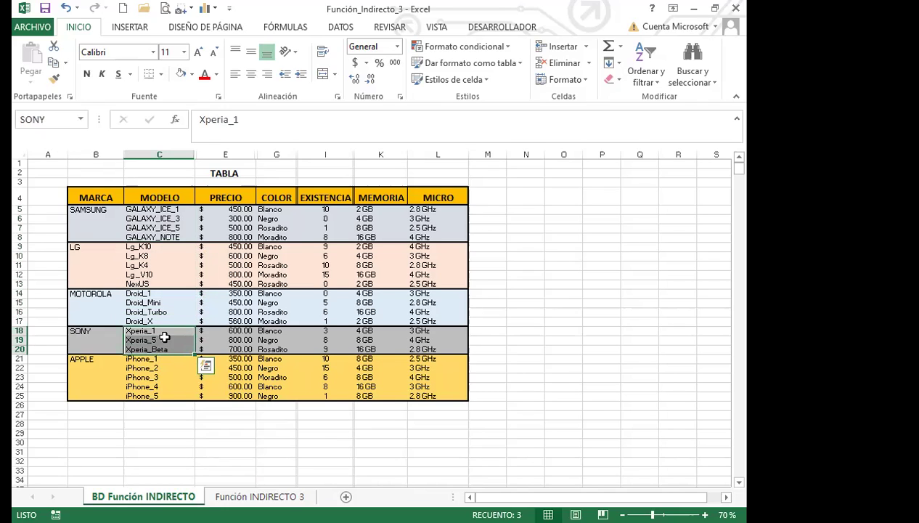
click(176, 229)
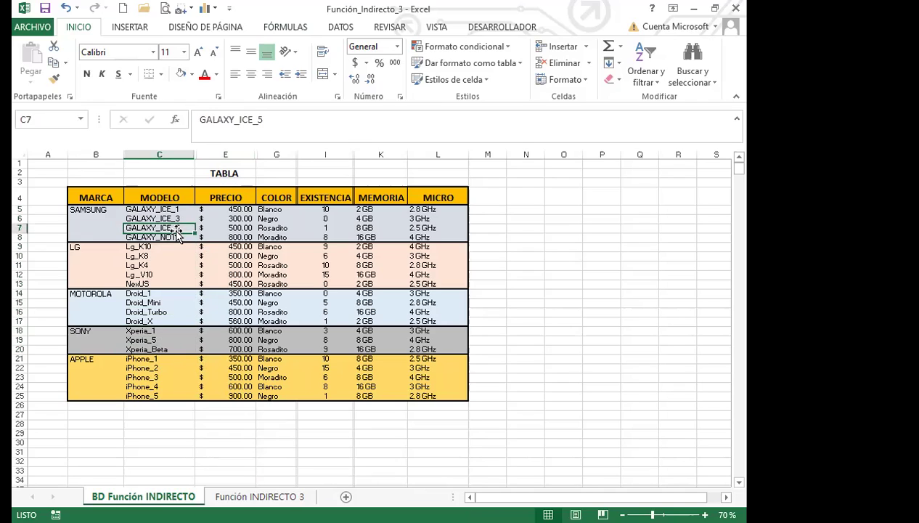
click(229, 212)
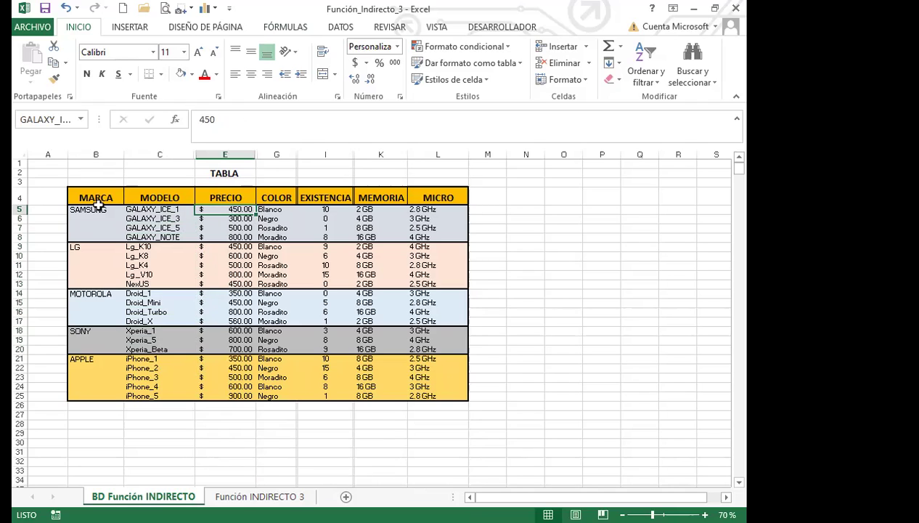
Step: Compare the price cells E6:E8 with their Samsung models GALAXY_ICE_3, GALAXY_ICE_5 and GALAXY_NOTE
click(226, 218)
click(154, 218)
click(228, 230)
click(156, 228)
drag(227, 228, 227, 238)
click(166, 238)
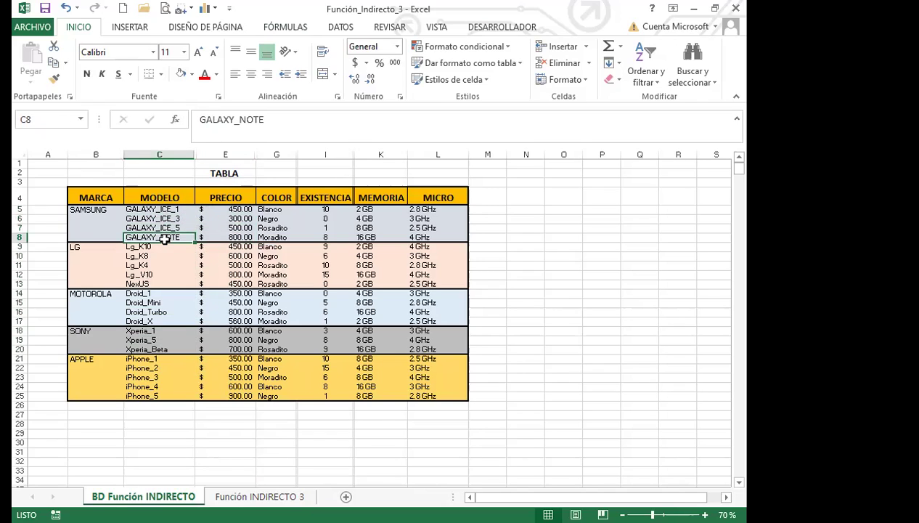
Step: Check the range names of the price cells in E5 and E6 against the GALAXY_ICE_1 model in C5
click(231, 210)
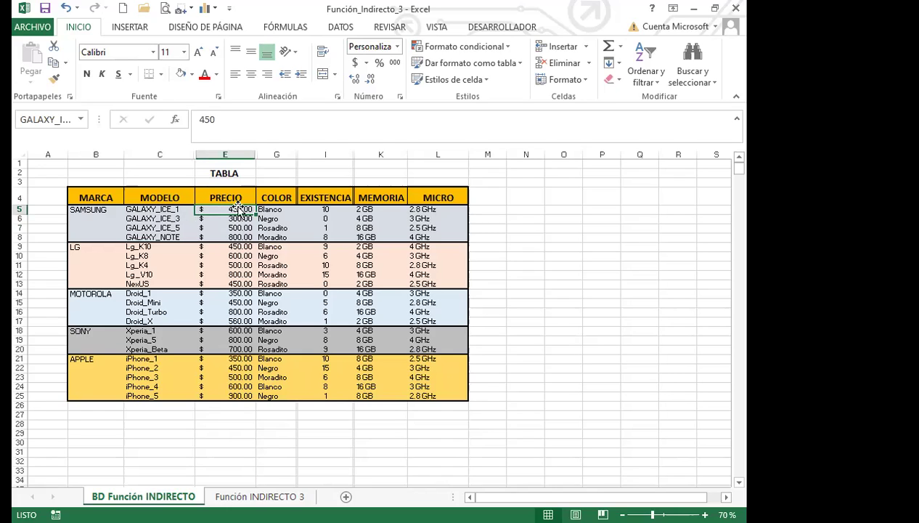
click(170, 210)
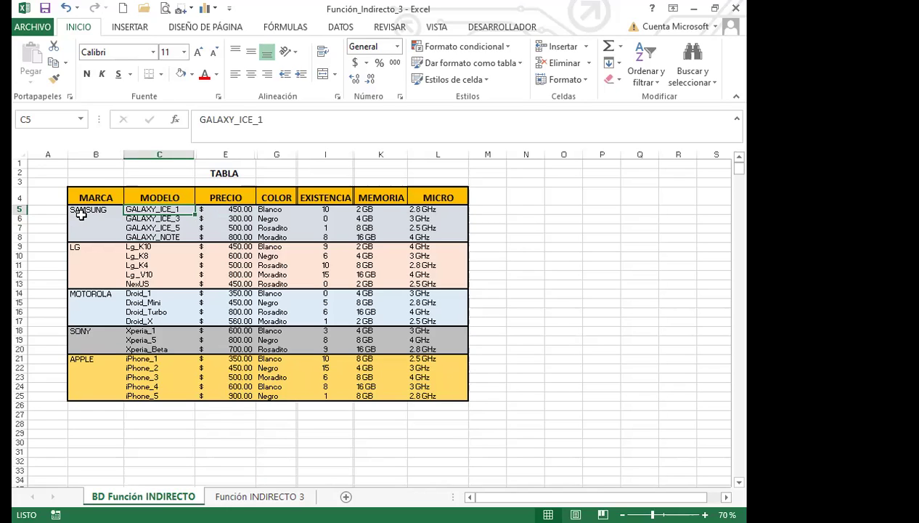
click(240, 209)
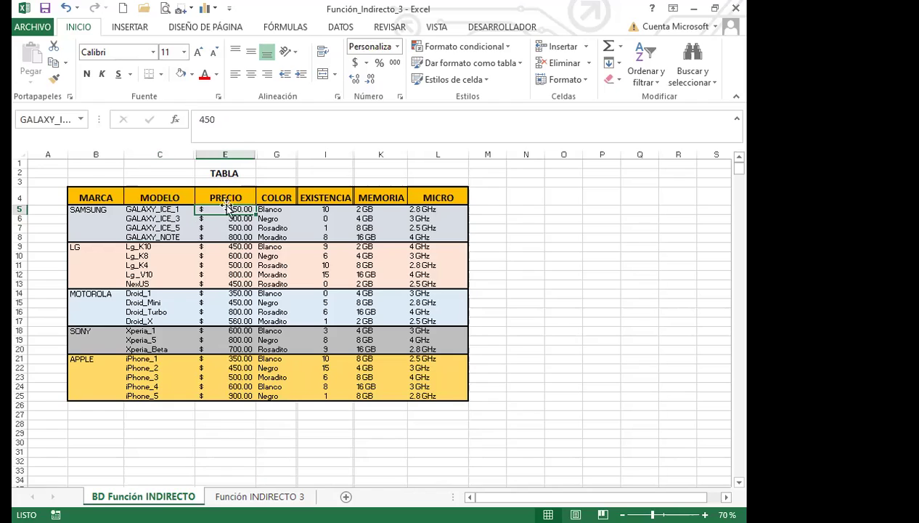
click(156, 209)
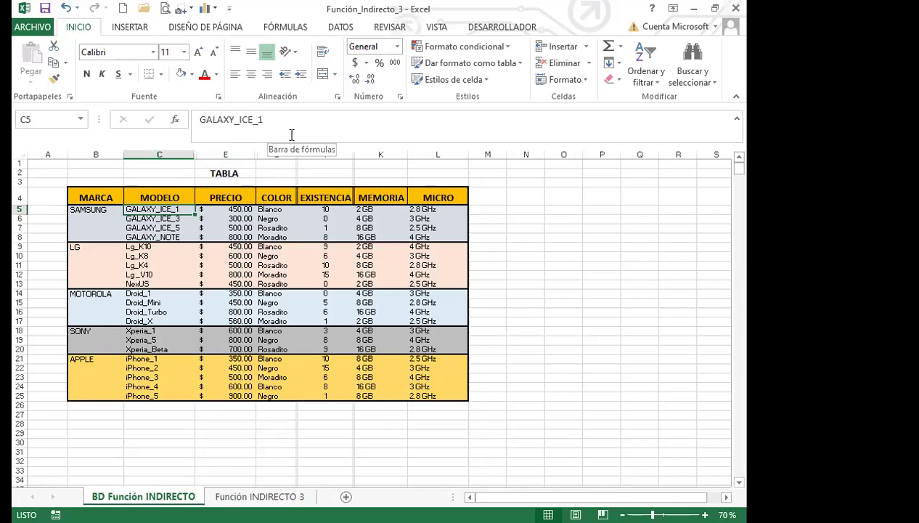
click(222, 210)
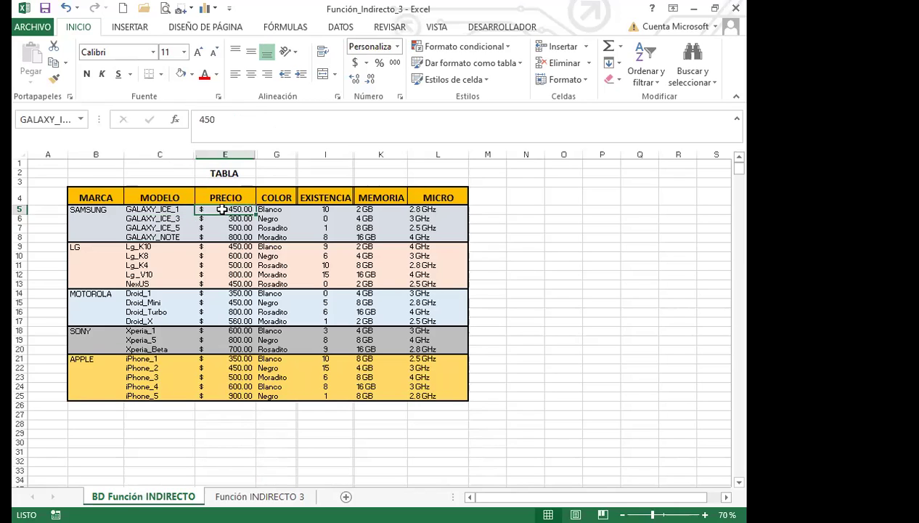
click(216, 218)
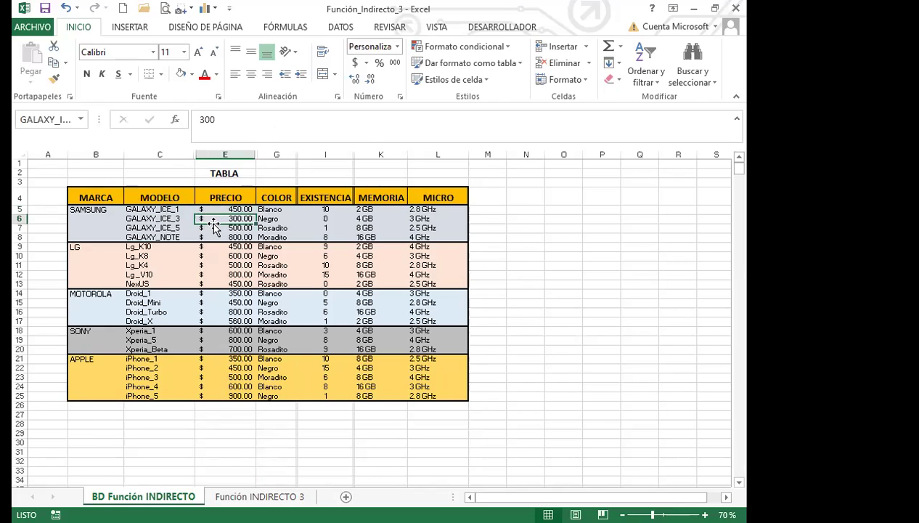
click(156, 208)
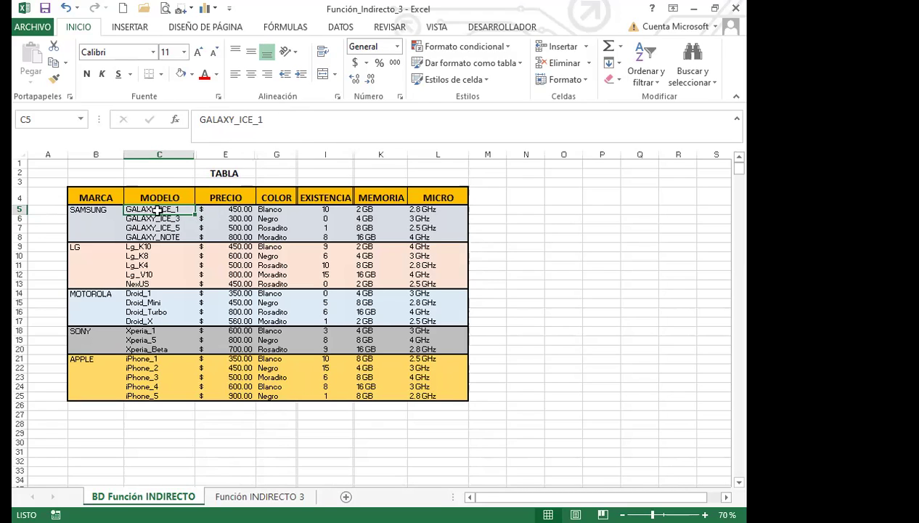
Step: Relate the GALAXY_ICE_1 model to the PRECIO, COLOR and EXISTENCIA headings and check the range name of its stock cell I5
click(234, 201)
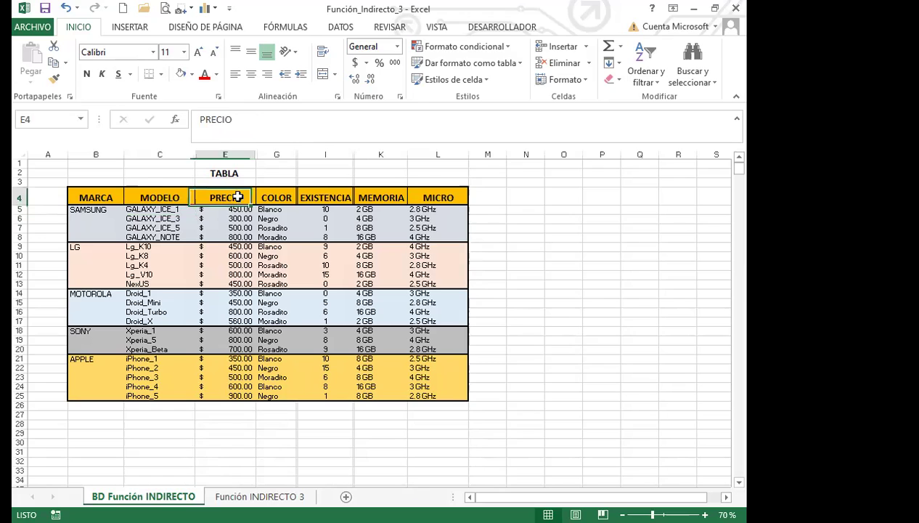
click(156, 207)
click(225, 196)
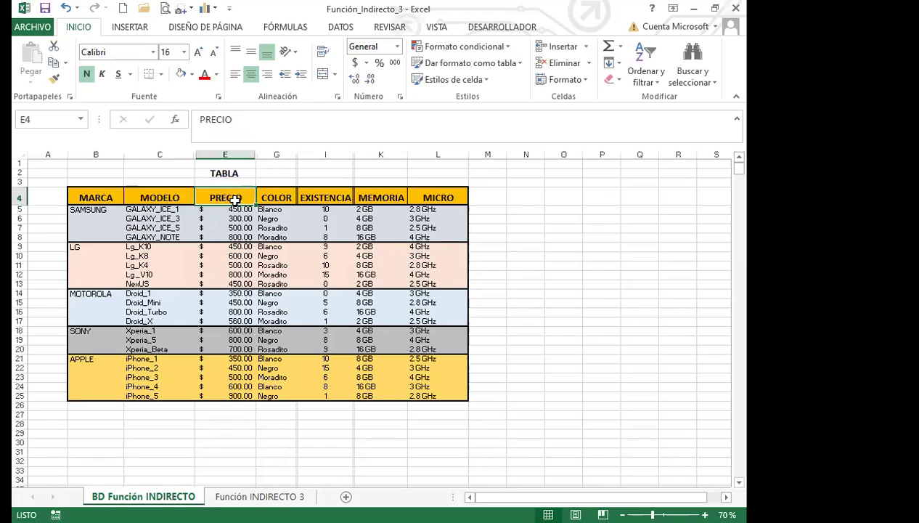
click(272, 210)
click(273, 197)
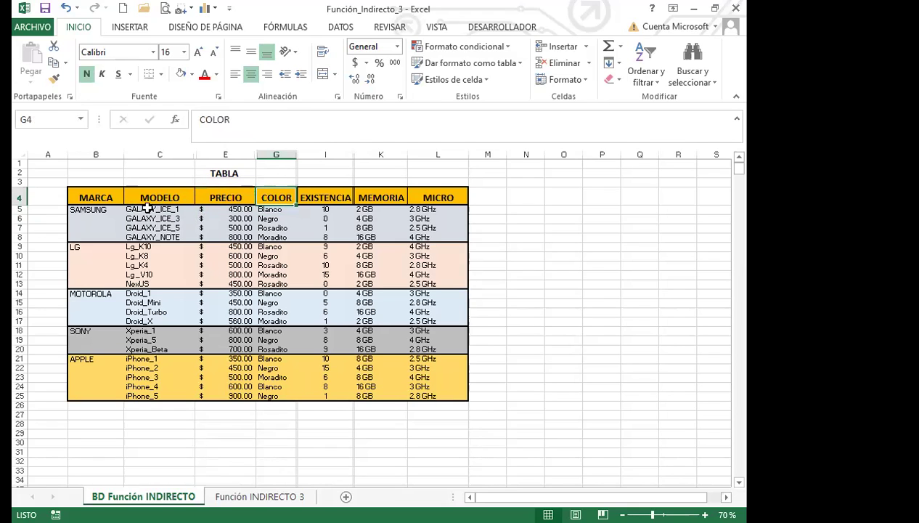
click(325, 197)
key(Down)
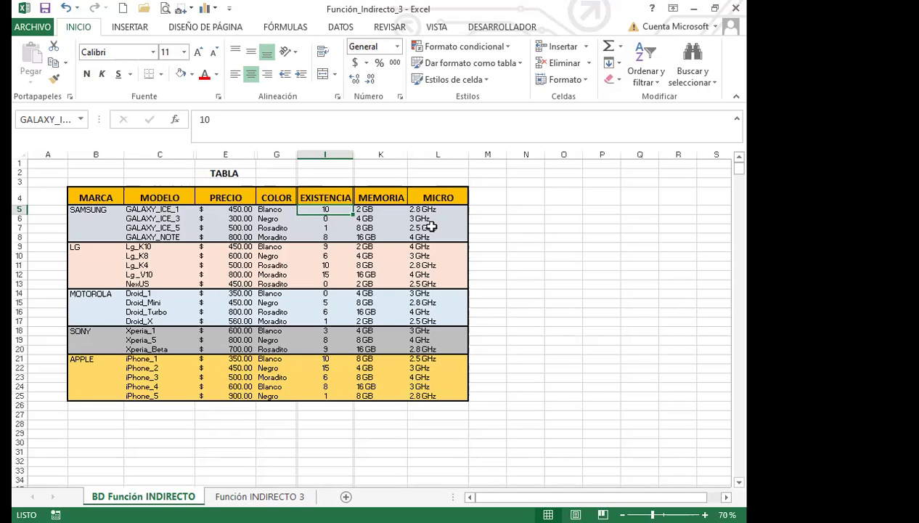
Step: On the Función INDIRECTO 3 sheet, check the PRECIO formula in F9, try the Xperia_1 model in D9, and clear it
key(ctrl+Page_Down)
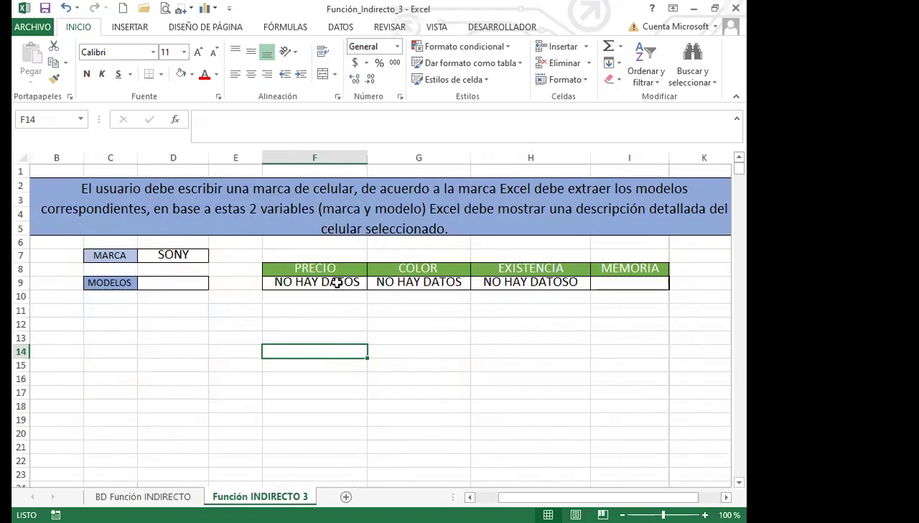
click(320, 283)
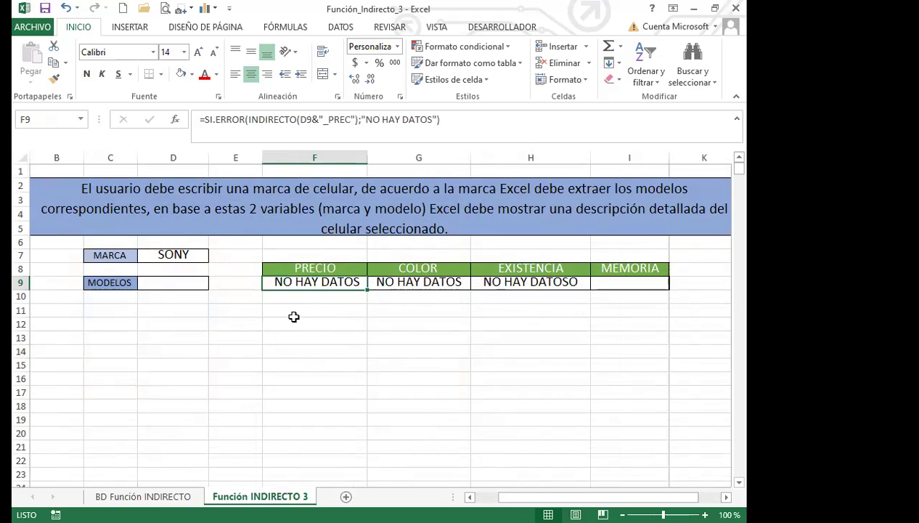
click(183, 284)
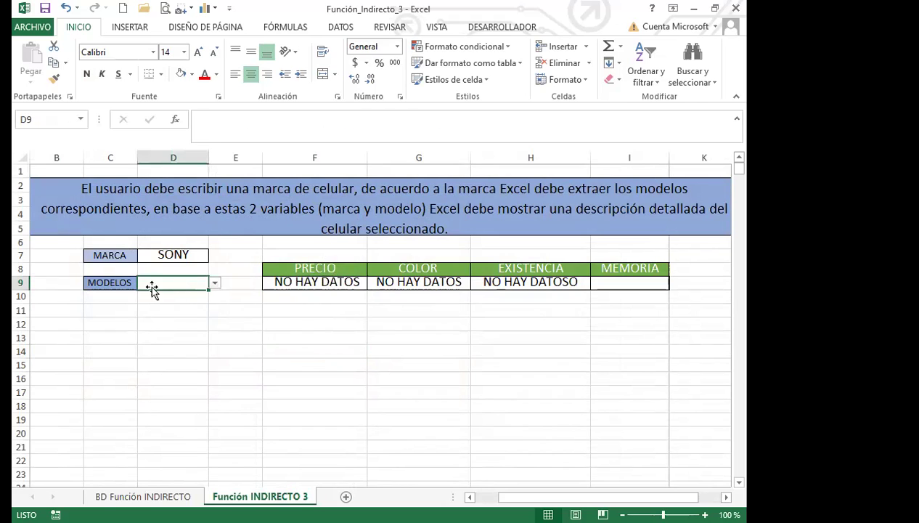
click(215, 284)
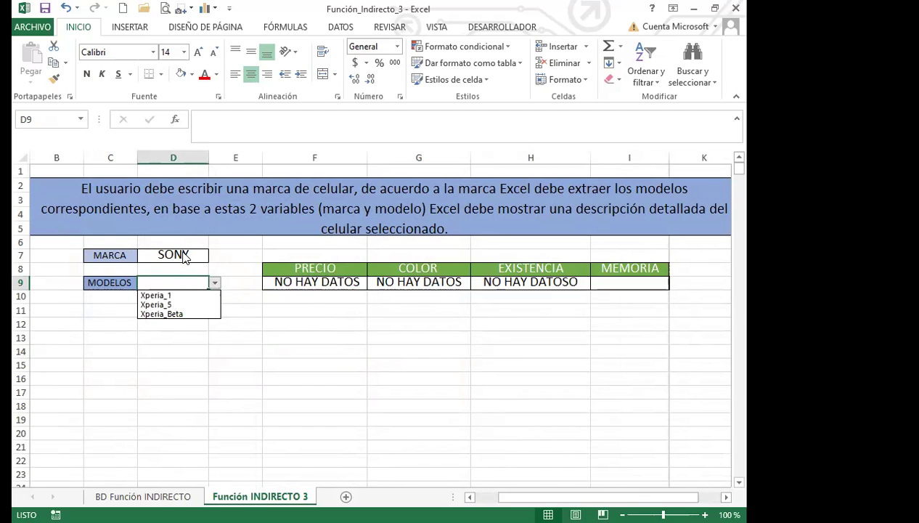
click(155, 296)
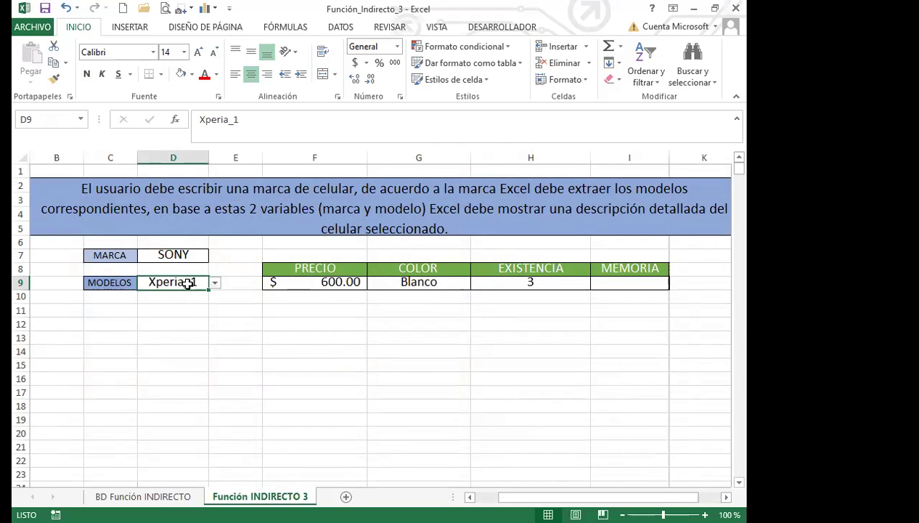
key(Delete)
click(216, 309)
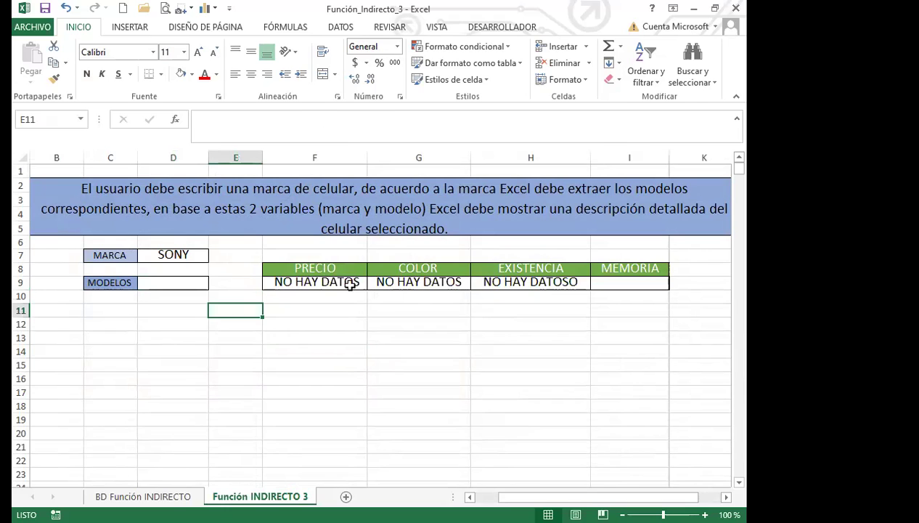
Step: View the brand options for MARCA in D7 and their source list in B37:B41 of the BD Función INDIRECTO sheet
click(177, 256)
click(216, 255)
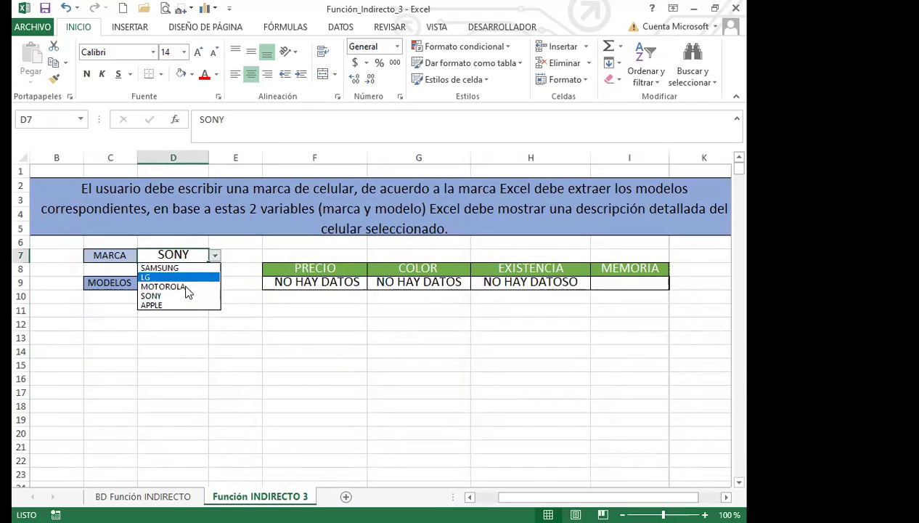
key(Escape)
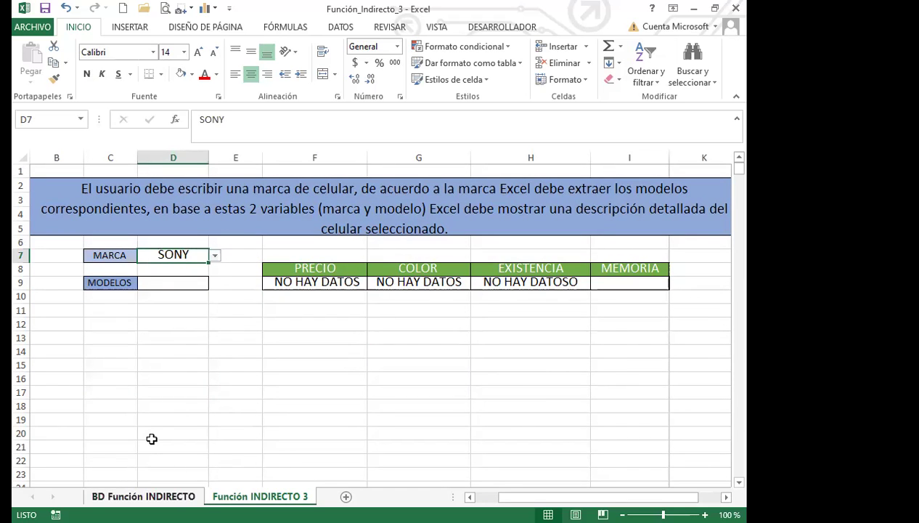
key(ctrl+Page_Up)
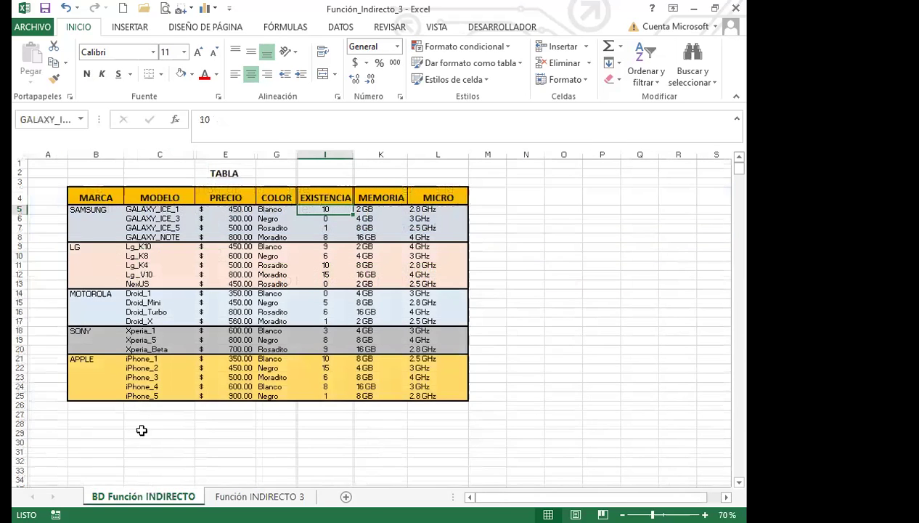
scroll(120, 396, down, 5)
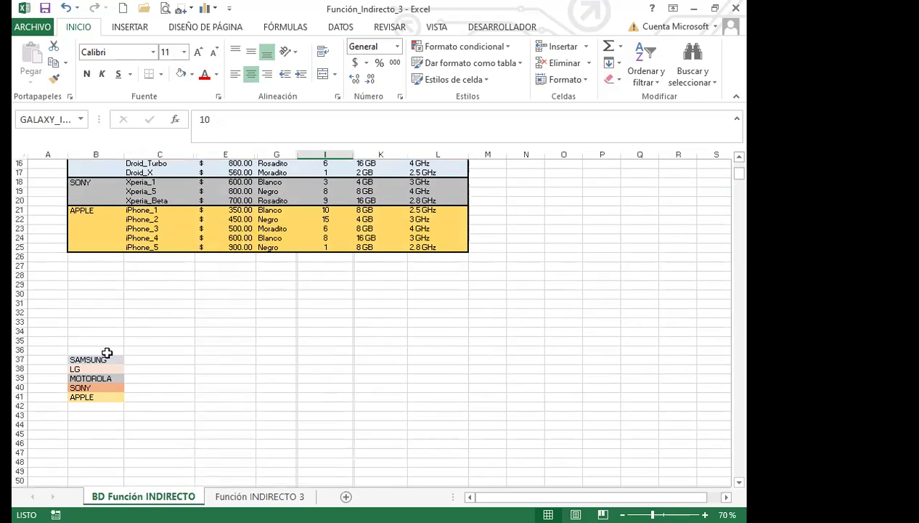
drag(107, 359, 116, 396)
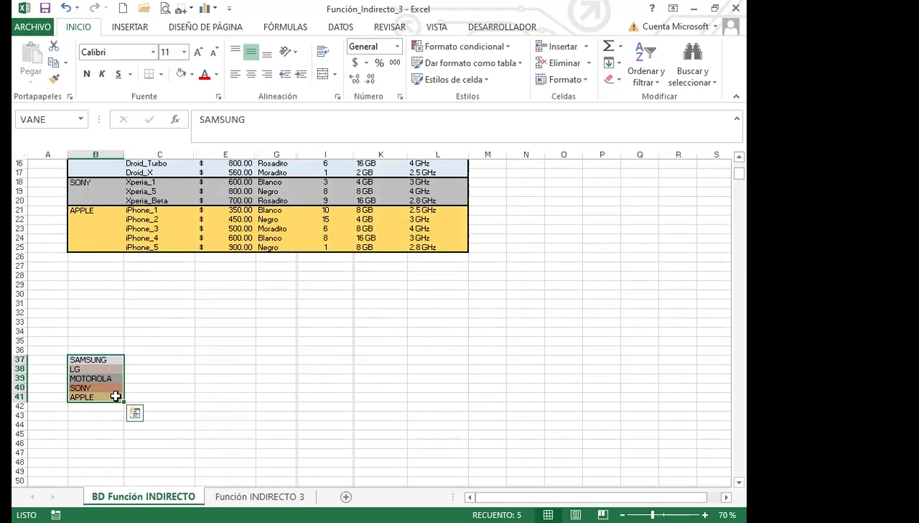
Step: Set the MARCA in D7 of the Función INDIRECTO 3 sheet to SAMSUNG
key(ctrl+Page_Down)
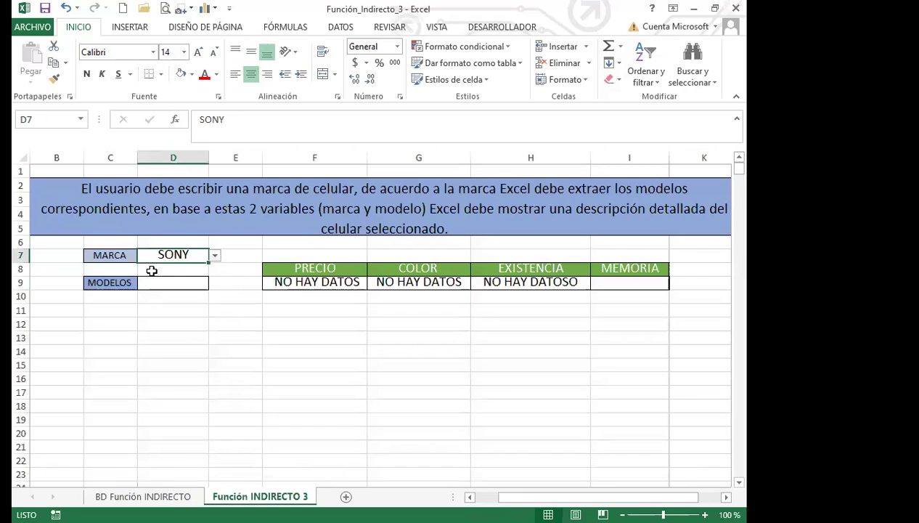
click(214, 256)
click(216, 257)
click(216, 256)
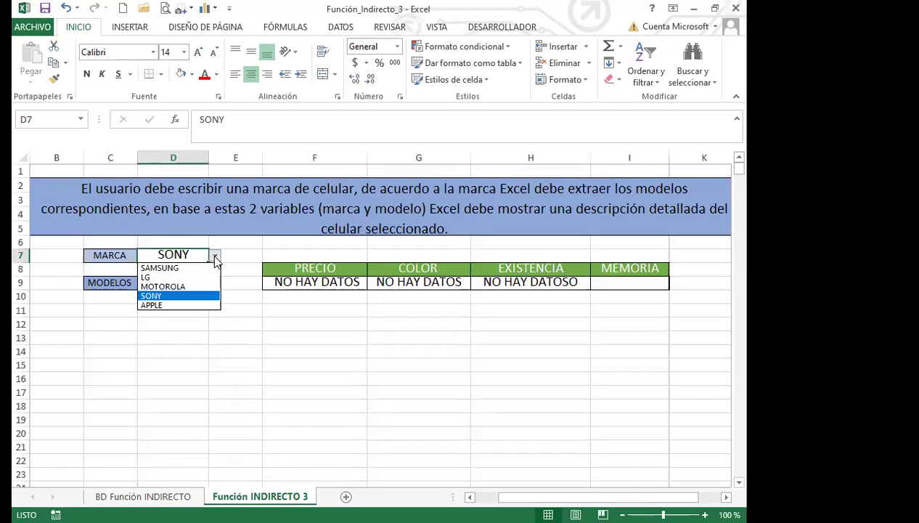
click(166, 265)
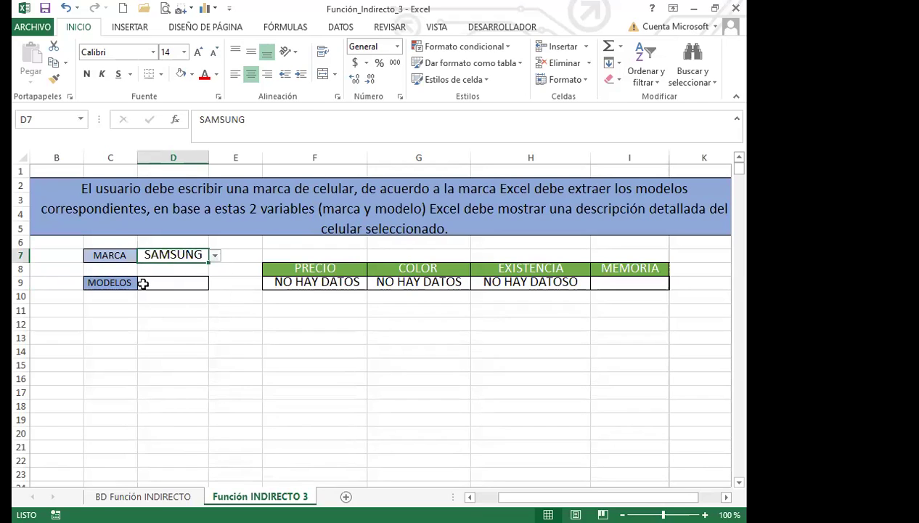
Step: Try the models GALAXY_ICE_1 and GALAXY_ICE_3 in the MODELOS cell D9
click(155, 286)
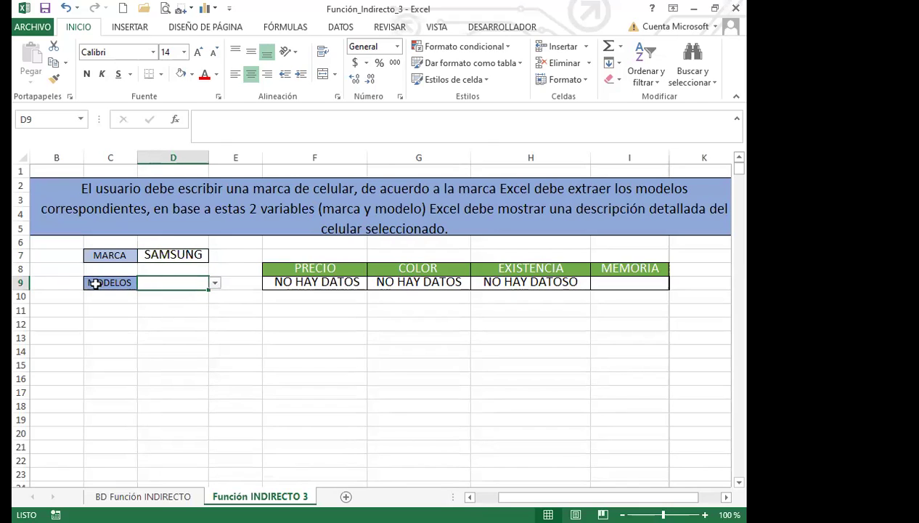
click(214, 283)
click(165, 295)
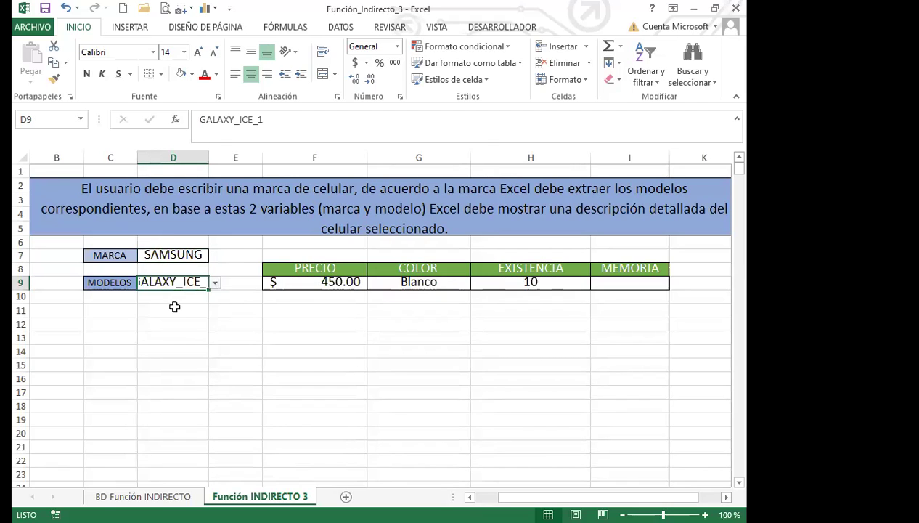
click(214, 282)
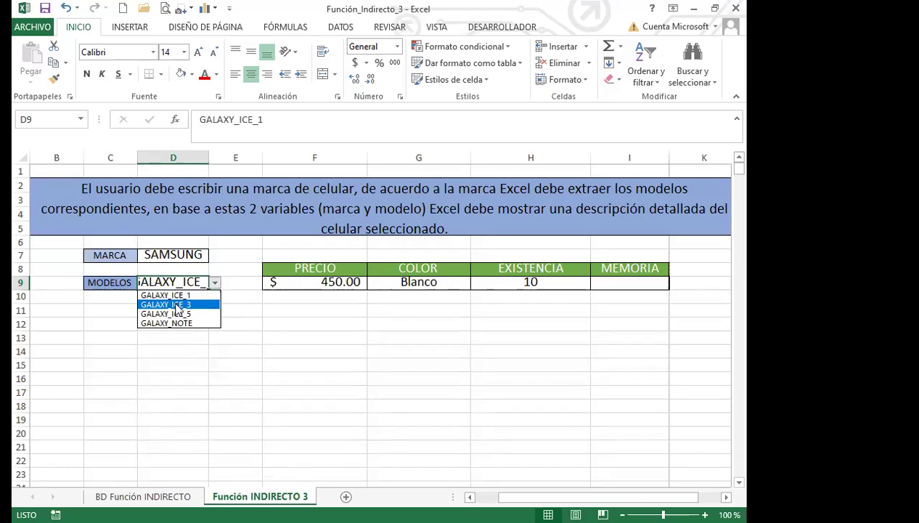
click(175, 310)
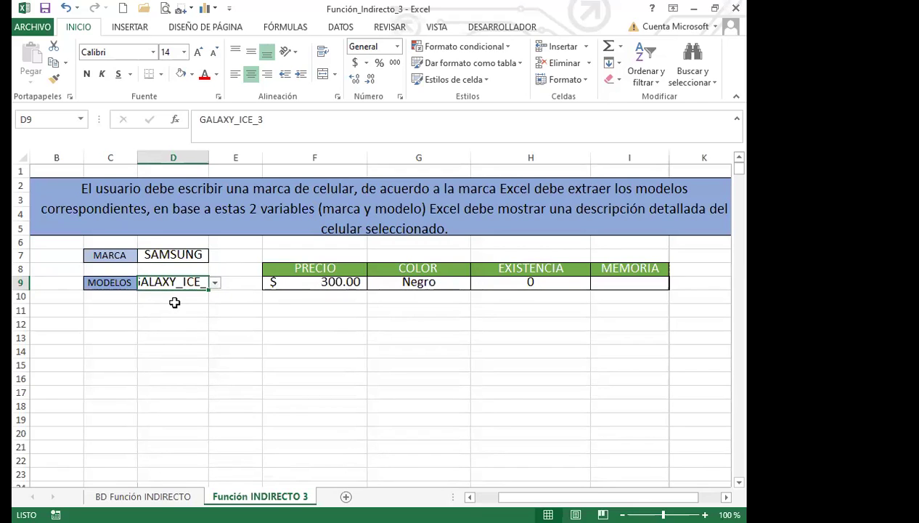
Step: View the Samsung model options in D9 and examine the SI.ERROR and INDIRECTO formula for PRECIO in F9
click(215, 283)
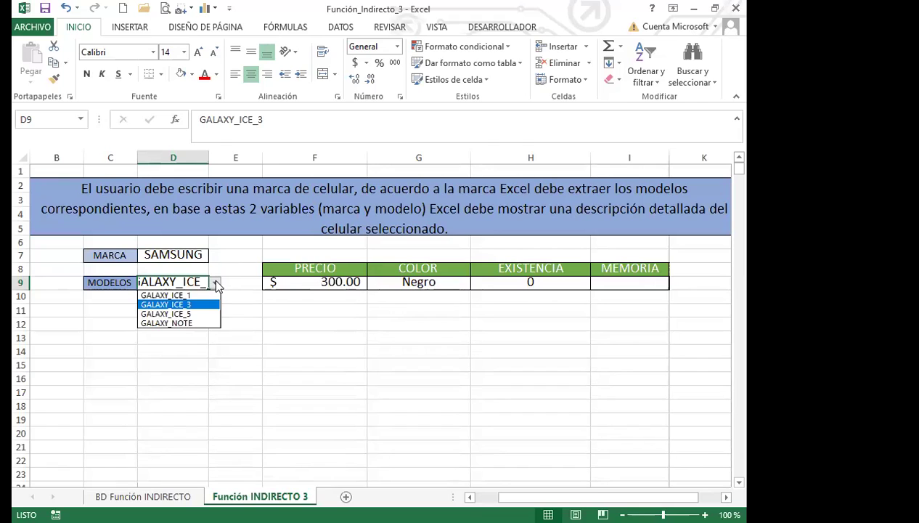
click(291, 284)
click(294, 282)
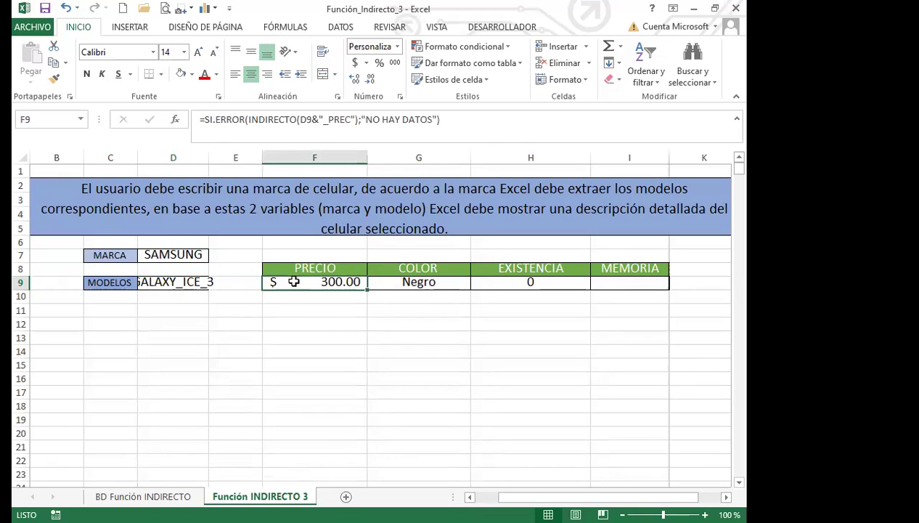
click(150, 311)
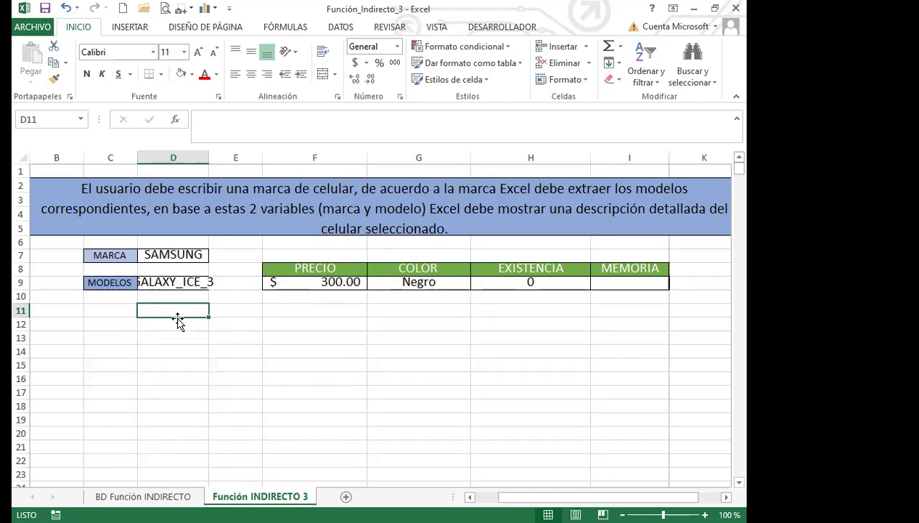
click(292, 278)
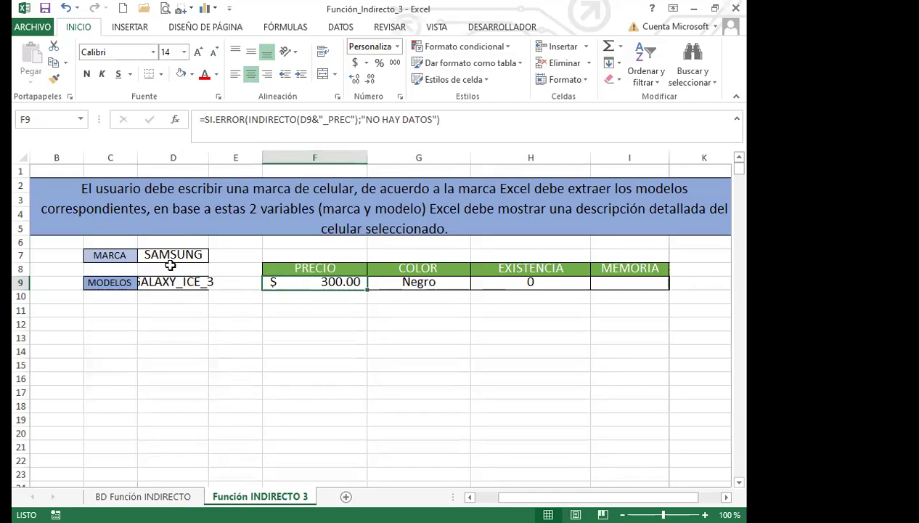
Step: Set the MODELOS cell D9 to GALAXY_ICE_5
click(159, 281)
click(215, 283)
click(177, 314)
click(167, 314)
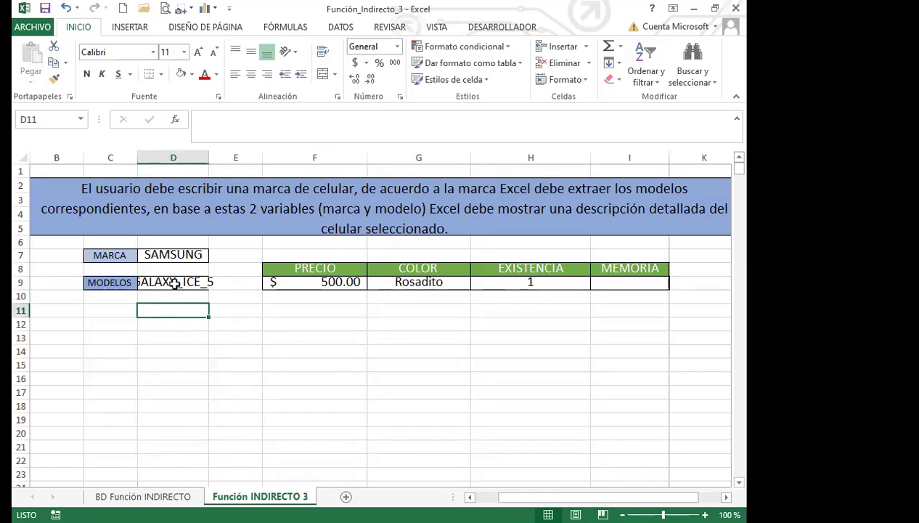
Step: Set the MODELOS cell D9 to GALAXY_NOTE
click(174, 284)
click(215, 282)
click(172, 323)
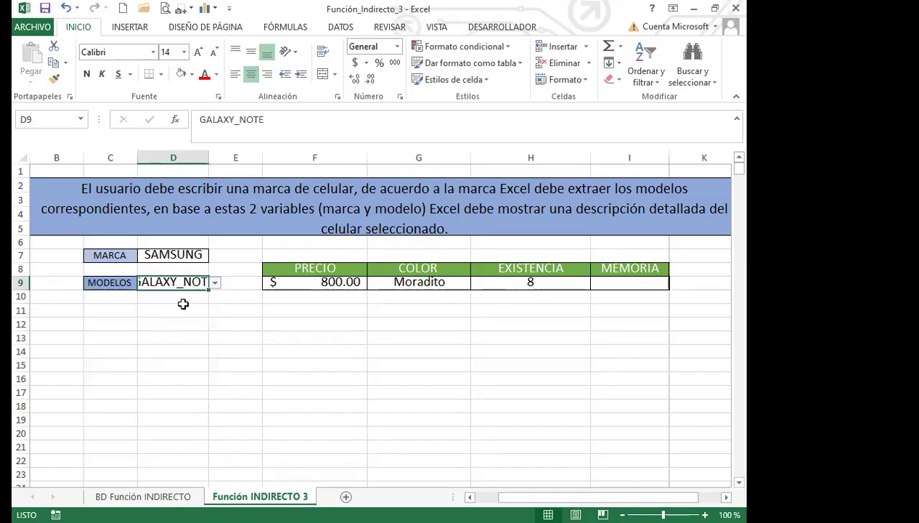
Step: Examine the PRECIO formula in F9 and the defined name of price cell E5 on the BD Función INDIRECTO sheet
click(342, 282)
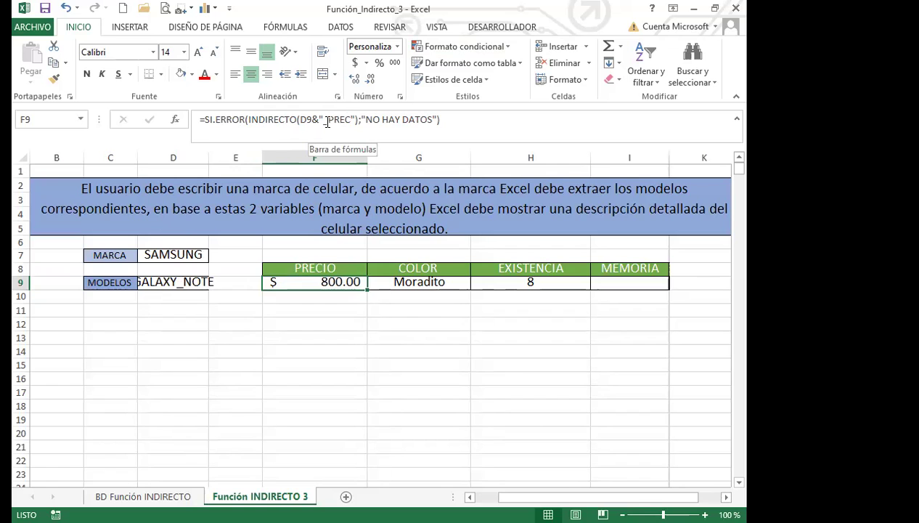
key(ctrl+Page_Up)
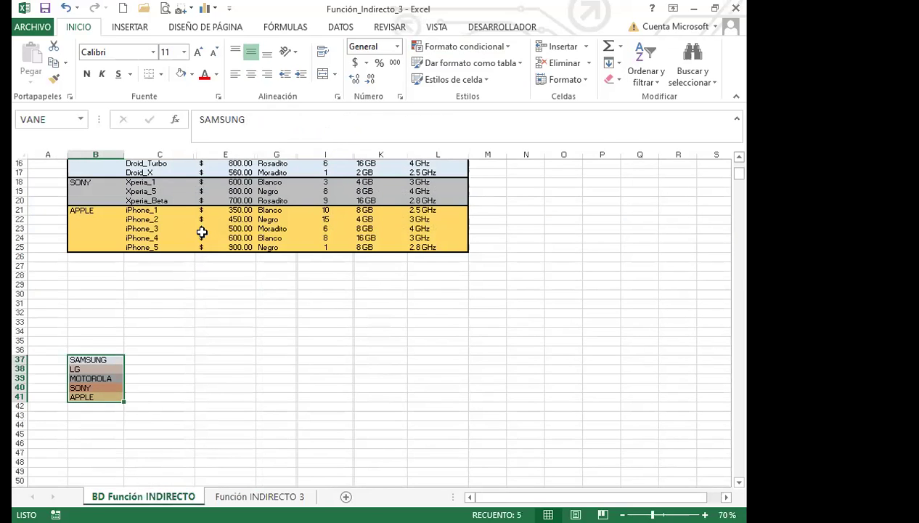
scroll(201, 233, up, 5)
click(225, 199)
click(224, 209)
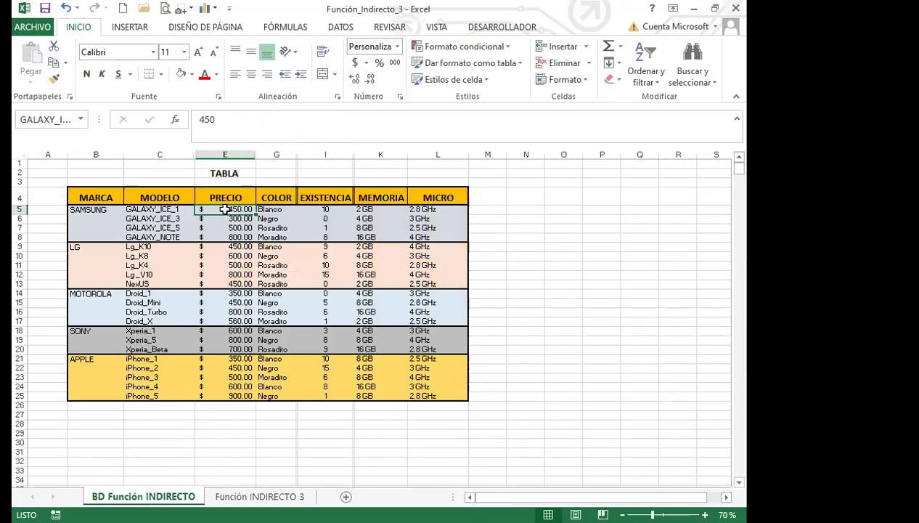
click(82, 120)
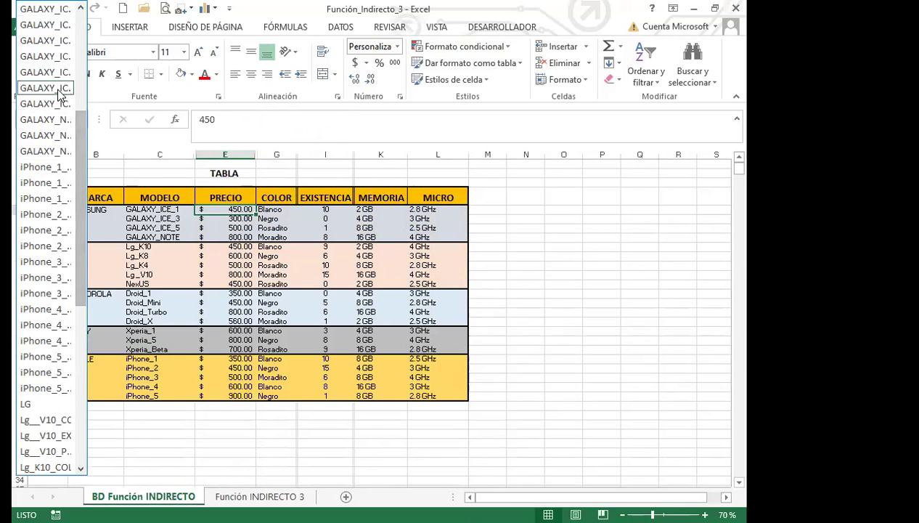
key(Escape)
key(ctrl+Page_Down)
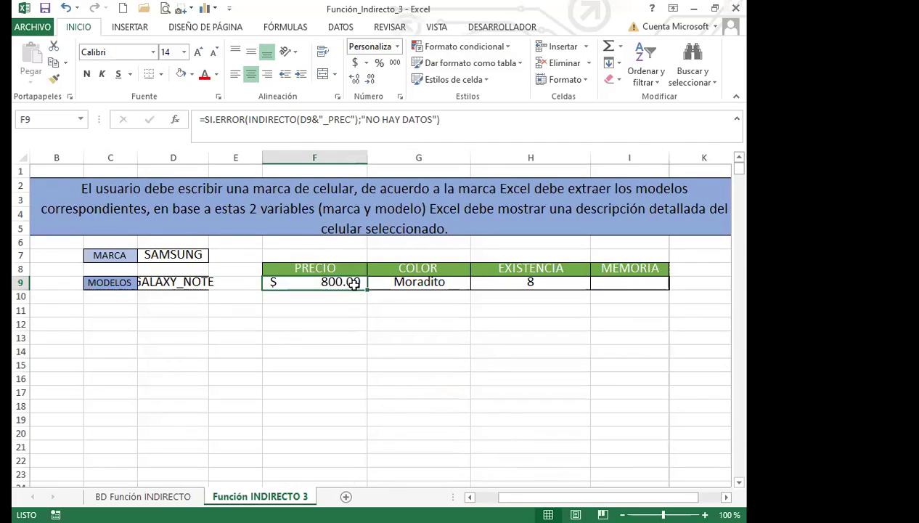
Step: Examine the COLOR and EXISTENCIA formulas in G9 and H9 of Función INDIRECTO 3, and reselect GALAXY_NOTE in D9
click(408, 283)
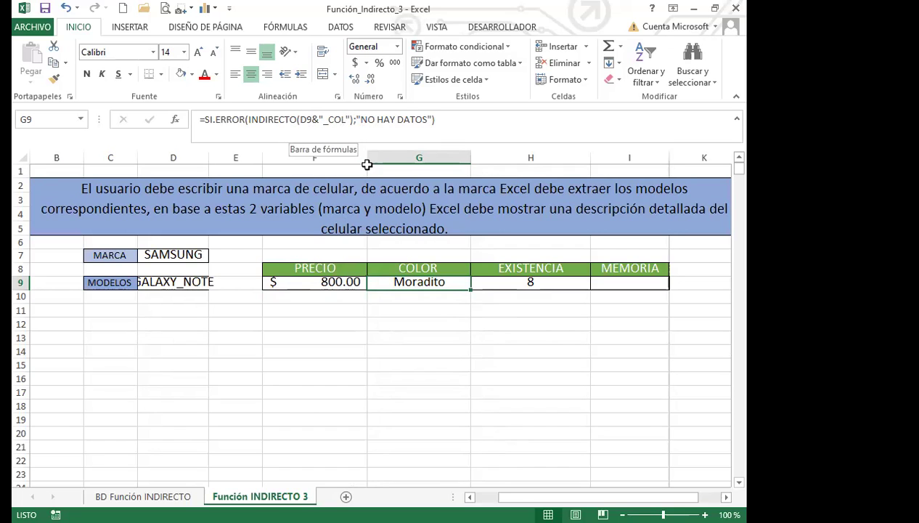
click(509, 282)
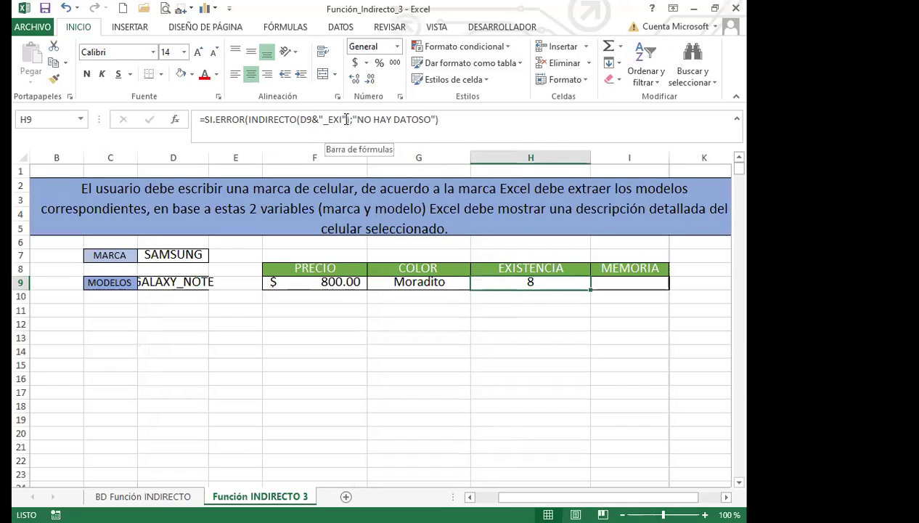
click(188, 282)
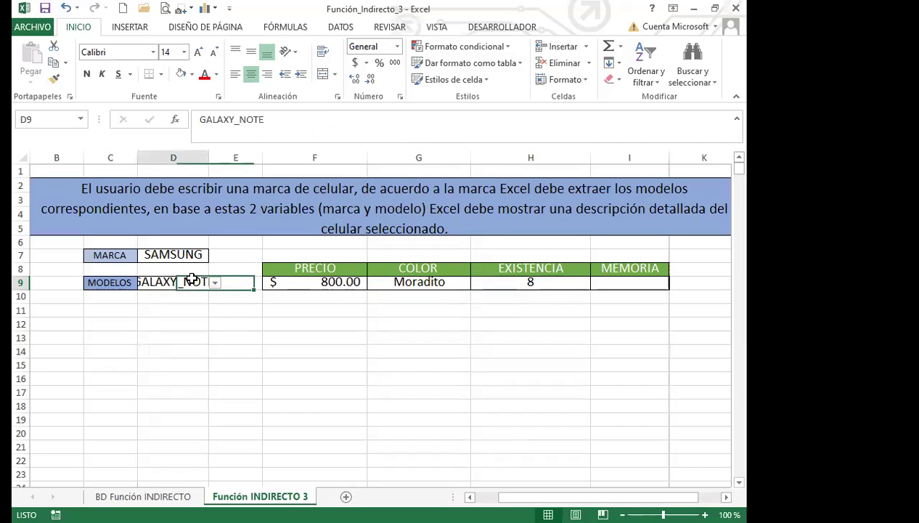
click(216, 283)
click(174, 323)
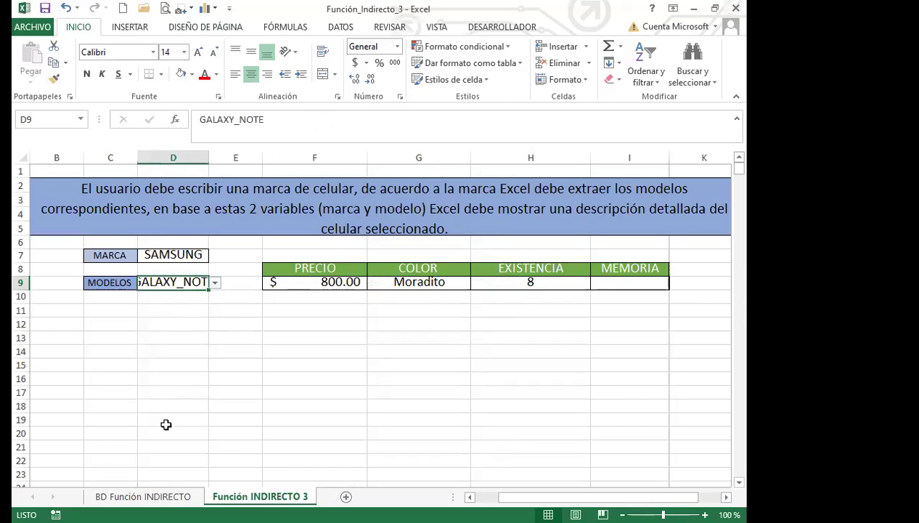
Step: Check the defined names of the remaining Samsung price cells E6 to E8 on the BD Función INDIRECTO sheet
key(ctrl+Page_Up)
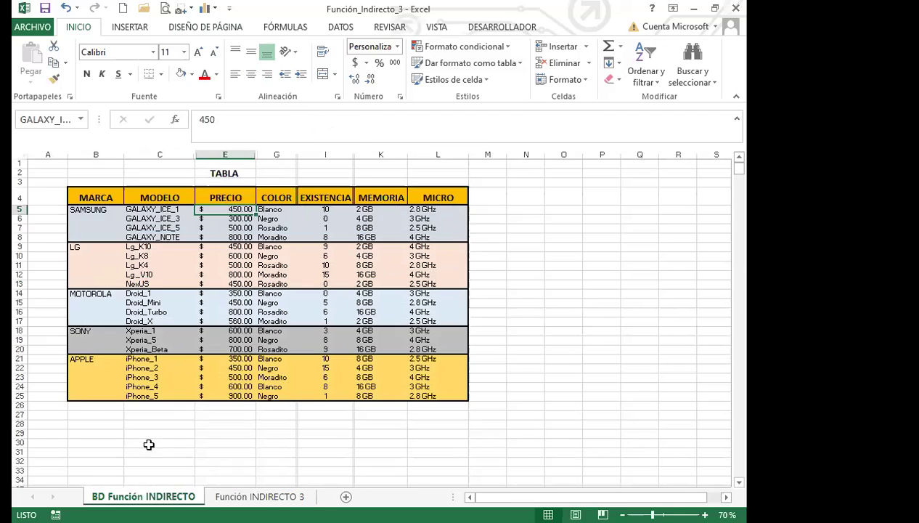
click(228, 218)
click(229, 227)
click(231, 237)
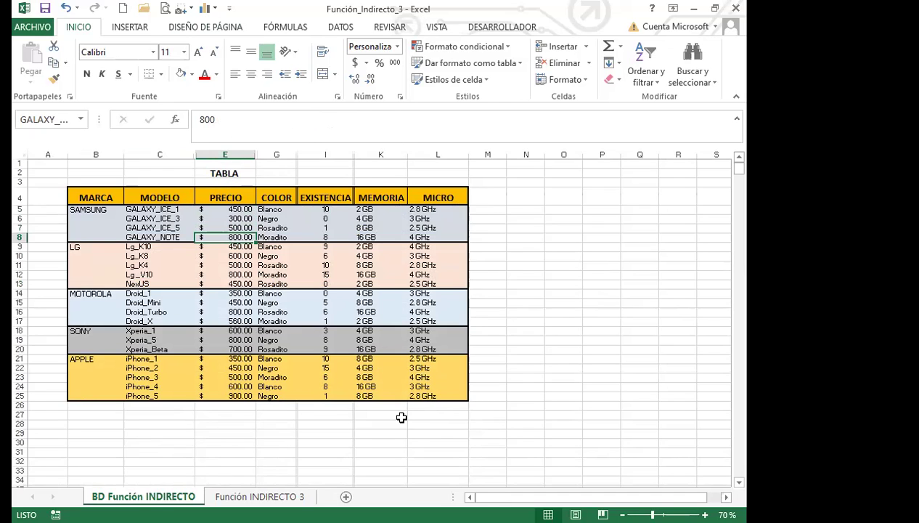
Step: Reveal the hidden helper columns D, F and H to examine their CONCATENAR formulas, and hide them again
drag(196, 151, 282, 152)
click(246, 210)
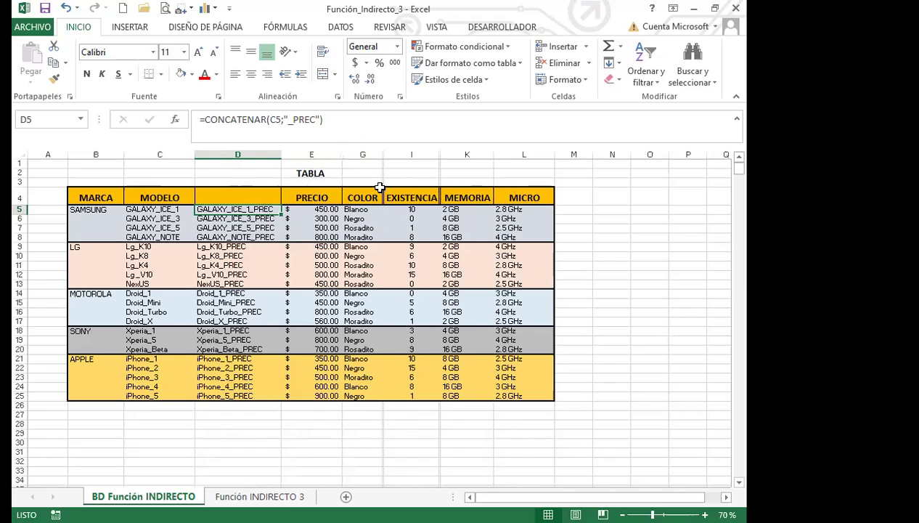
key(ctrl+z)
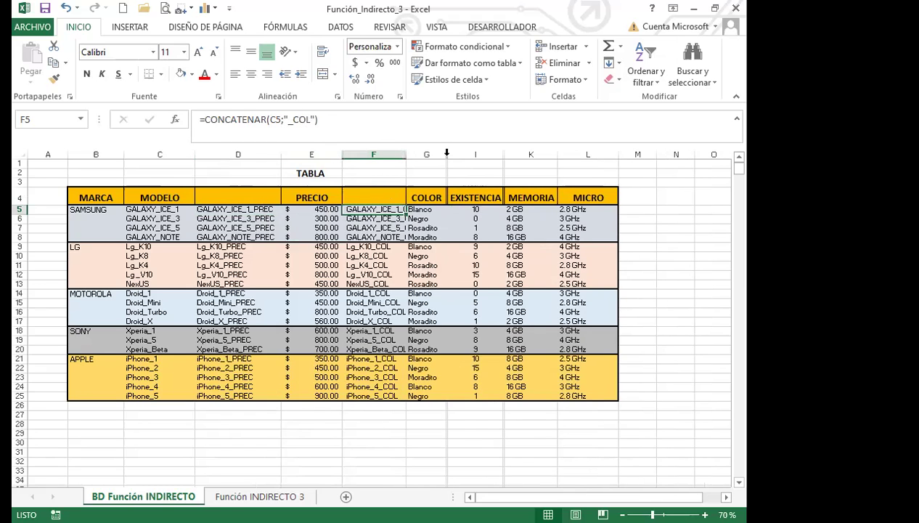
key(ctrl+z)
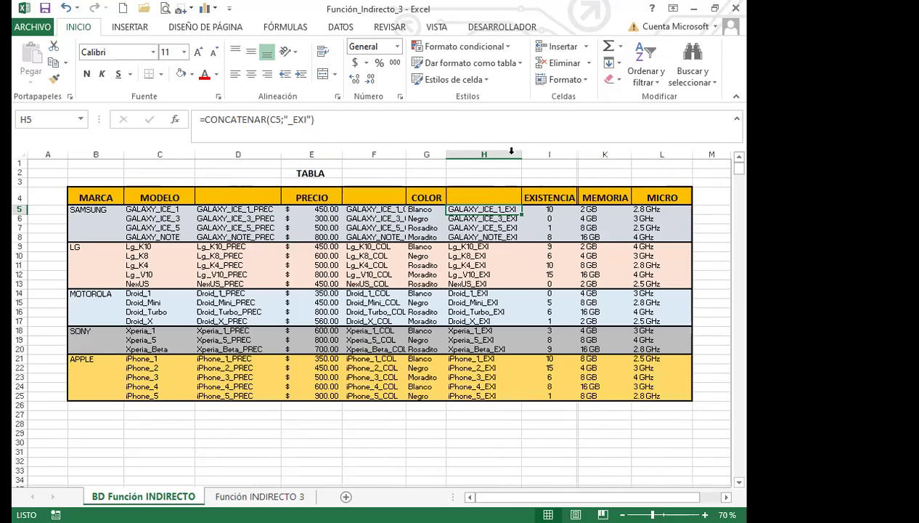
key(ctrl+y)
key(ctrl+y)
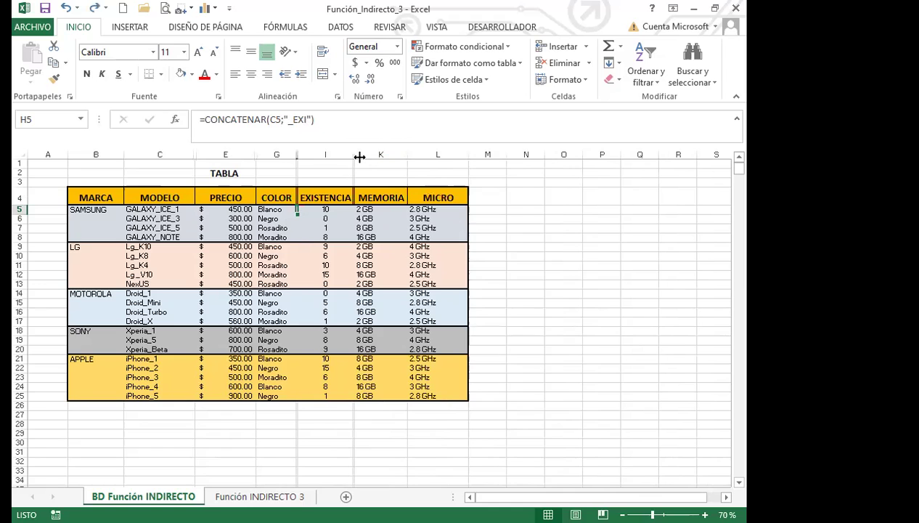
Step: Reveal column J beside MEMORIA and fill J5:J25 with the formula =CONCATENAR(C5;"_MEM")
key(ctrl+y)
drag(434, 214, 432, 397)
Step: Create names for the MEMORIA cells from J5:K25 using only the left column, and check the name of K10
drag(374, 210, 468, 398)
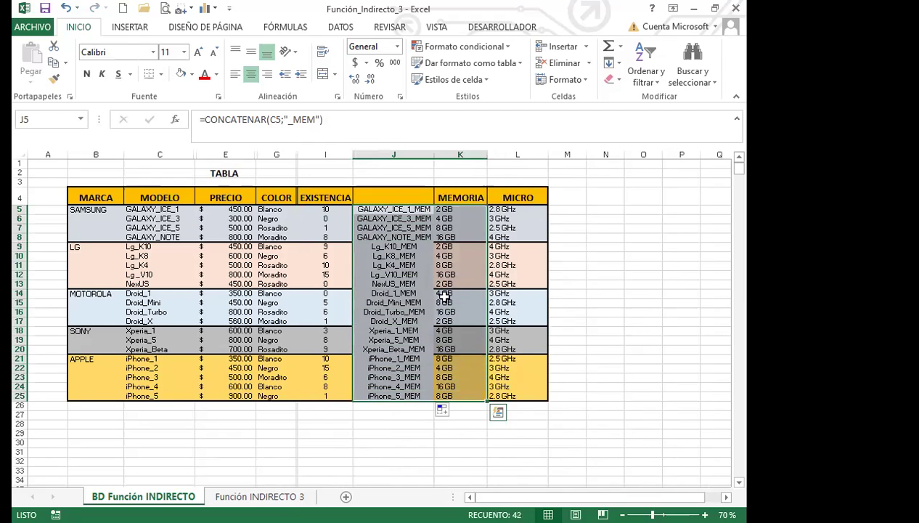
click(285, 26)
click(352, 81)
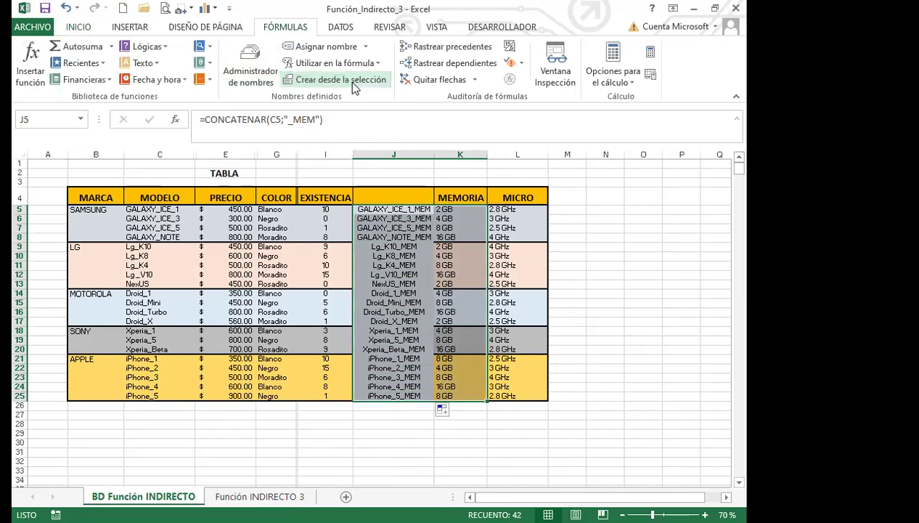
click(355, 259)
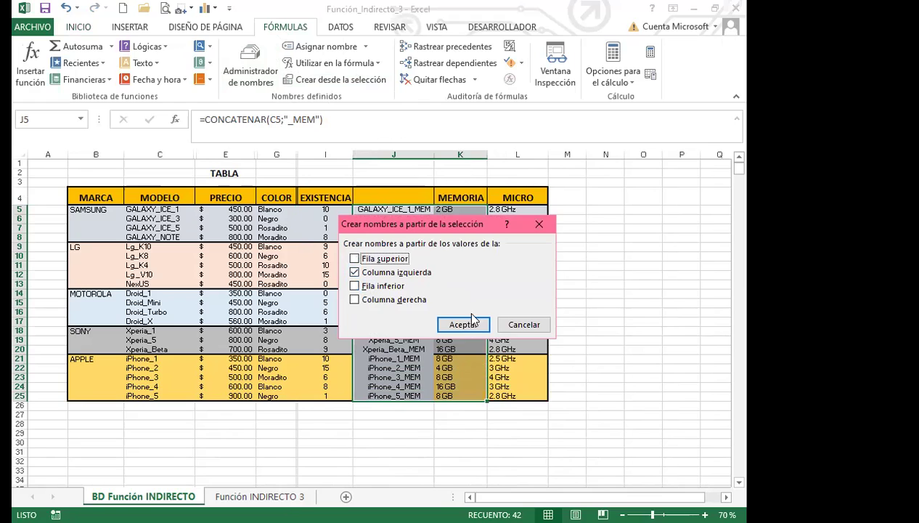
click(465, 324)
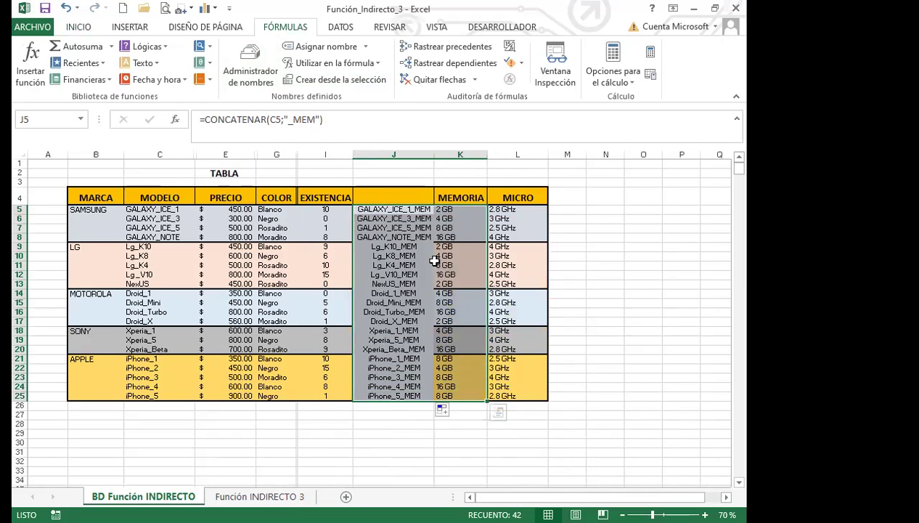
click(438, 257)
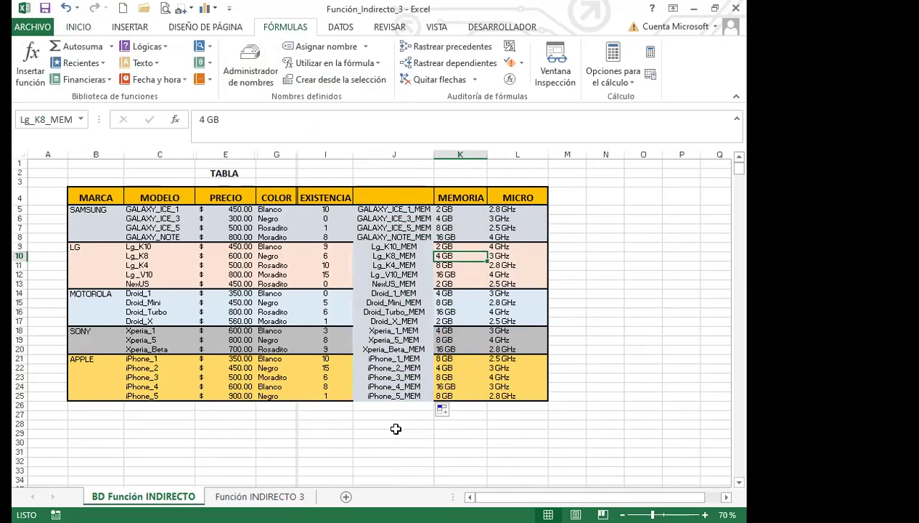
click(371, 445)
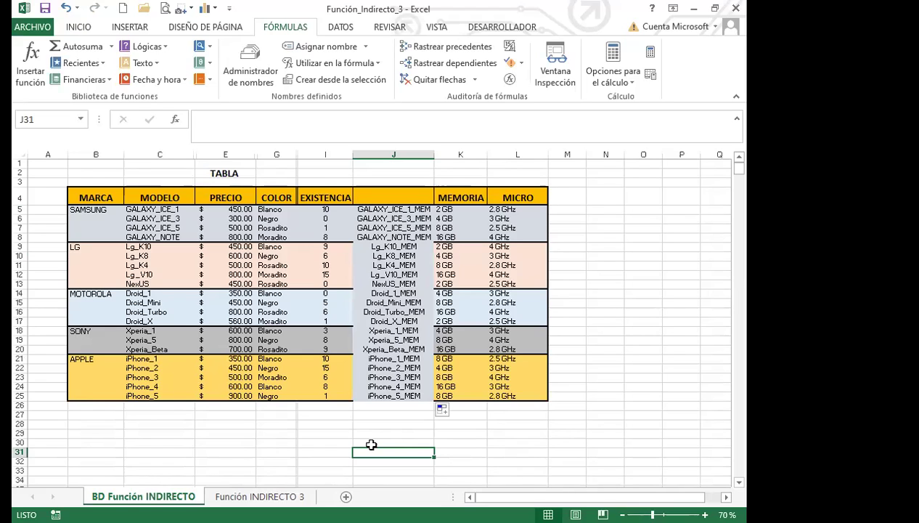
key(alt+Tab)
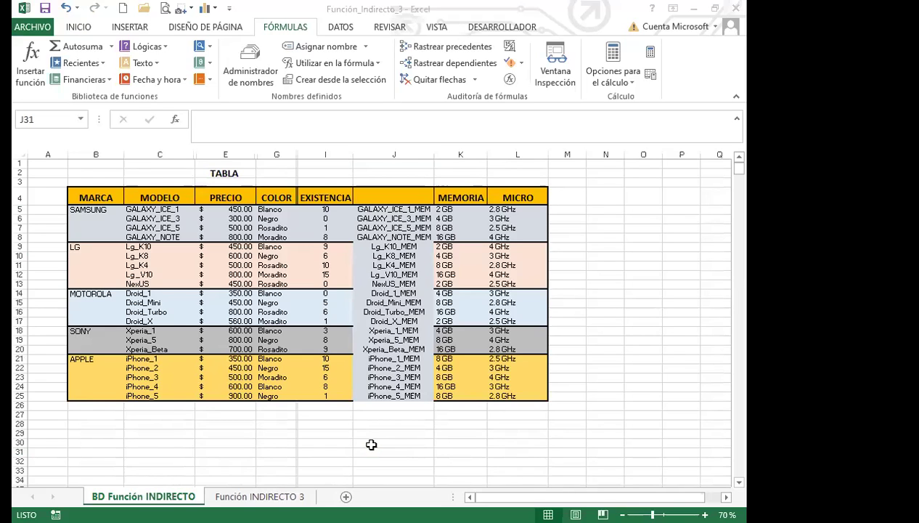